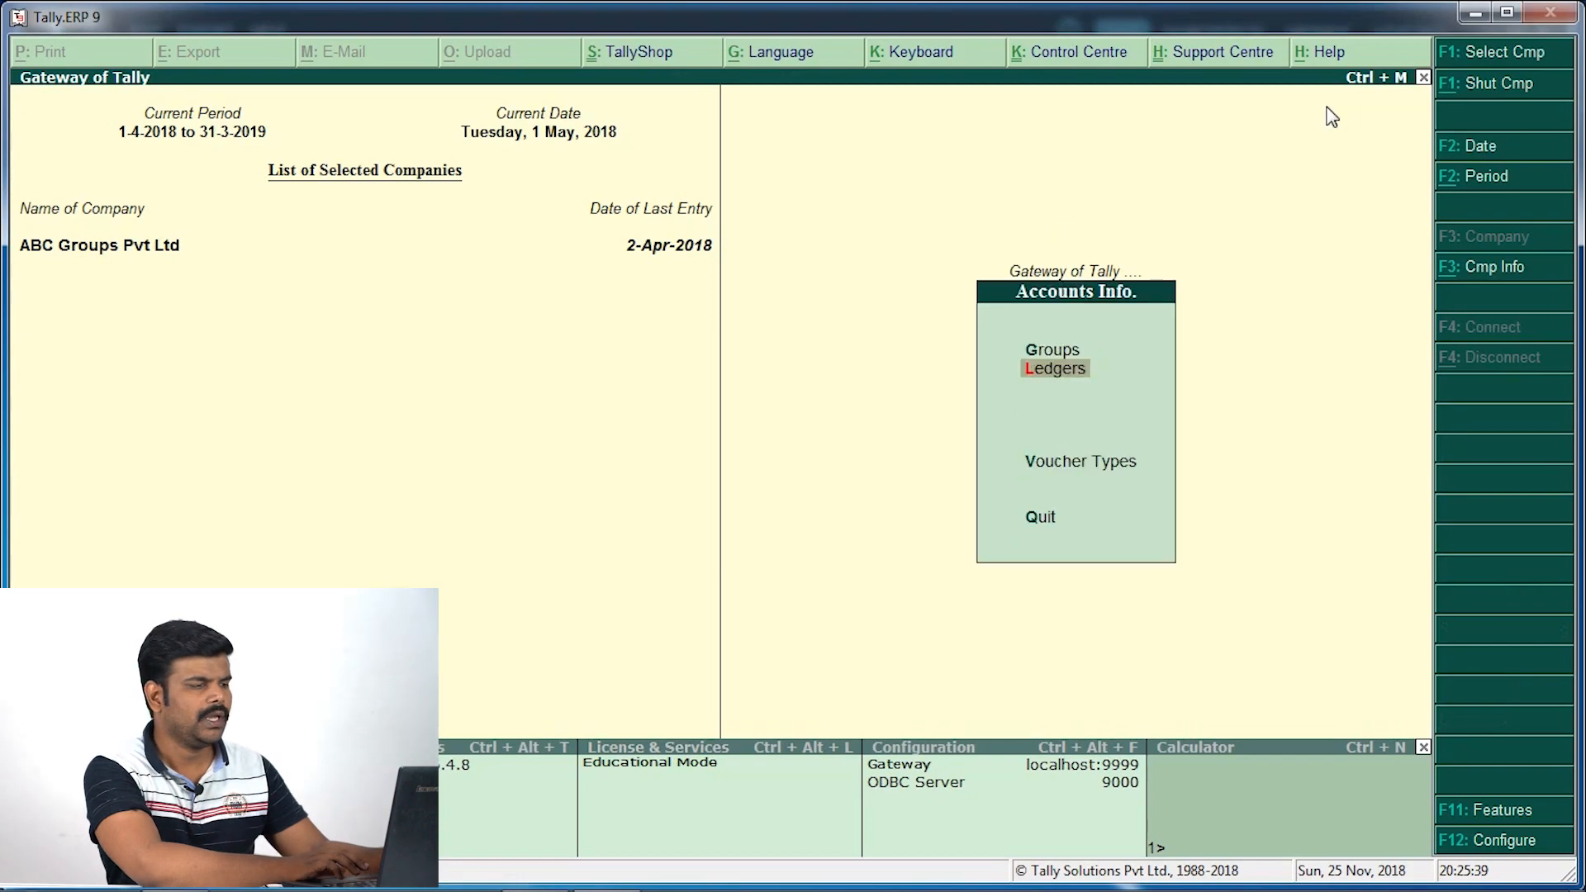
Open the multiple-group alteration list under Accounts Info for All Items
key("Return")
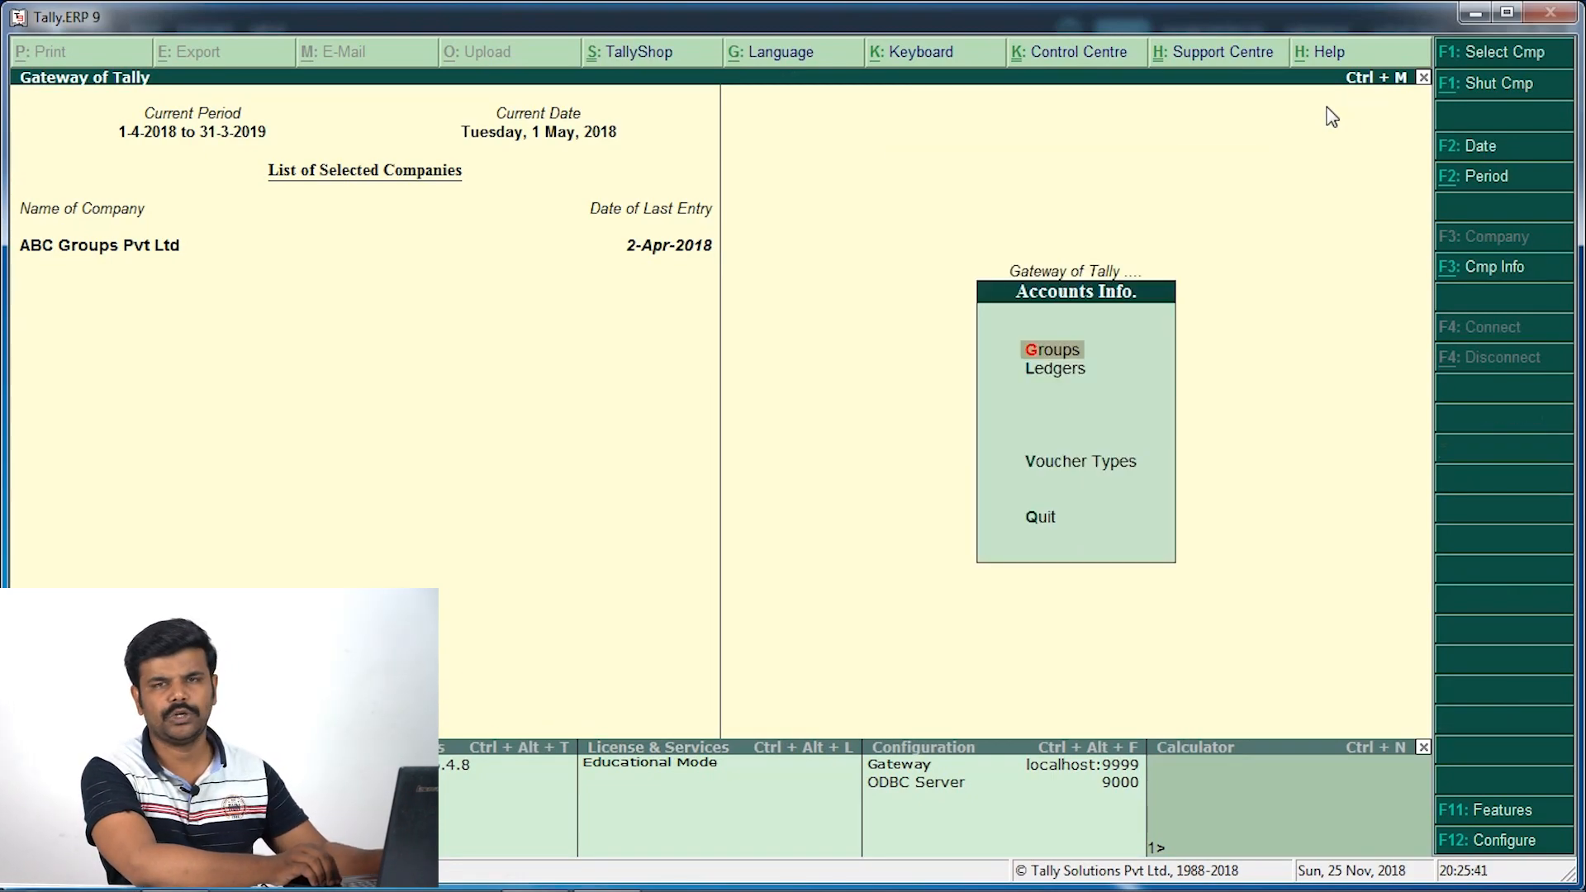
key("Return")
key("Down")
key("Down")
key("Down")
key("Down")
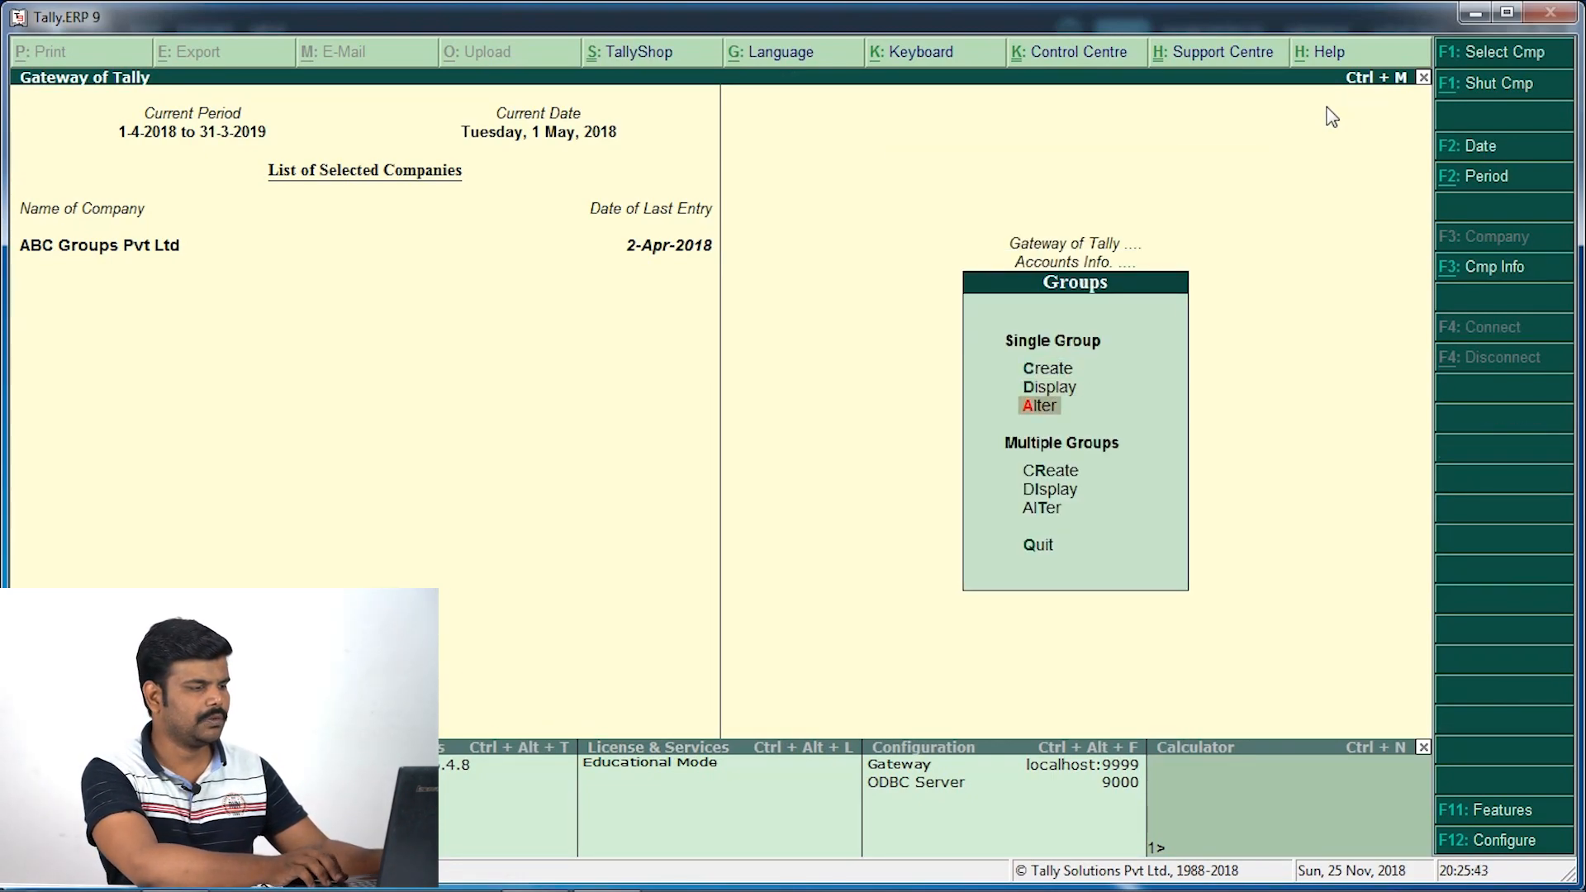
key("Up")
key("Down")
key("Down")
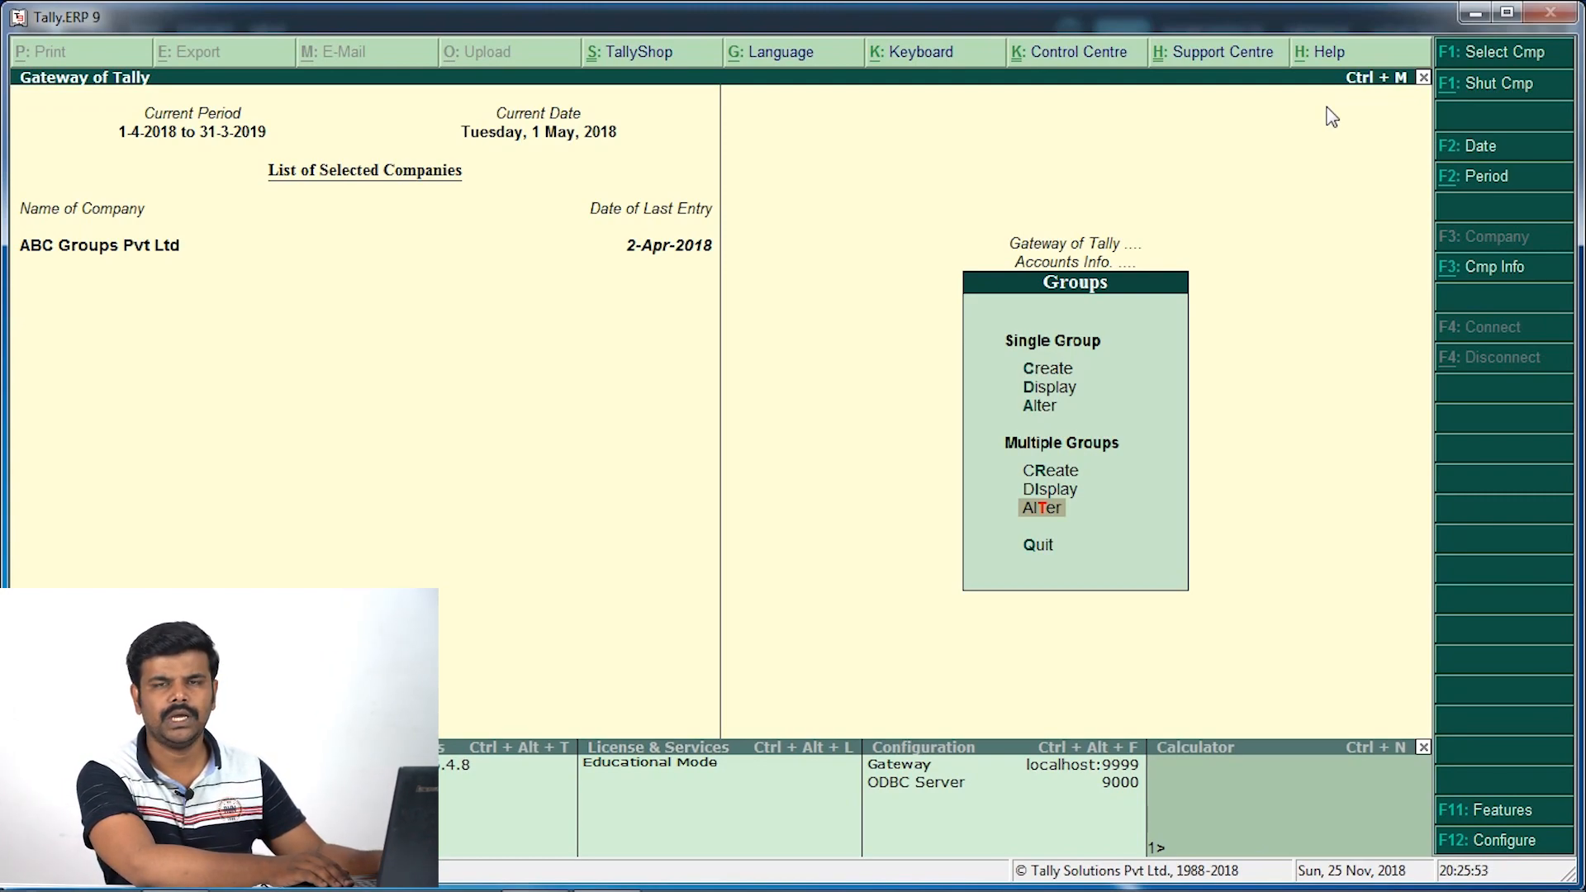
key("Return")
key("Return")
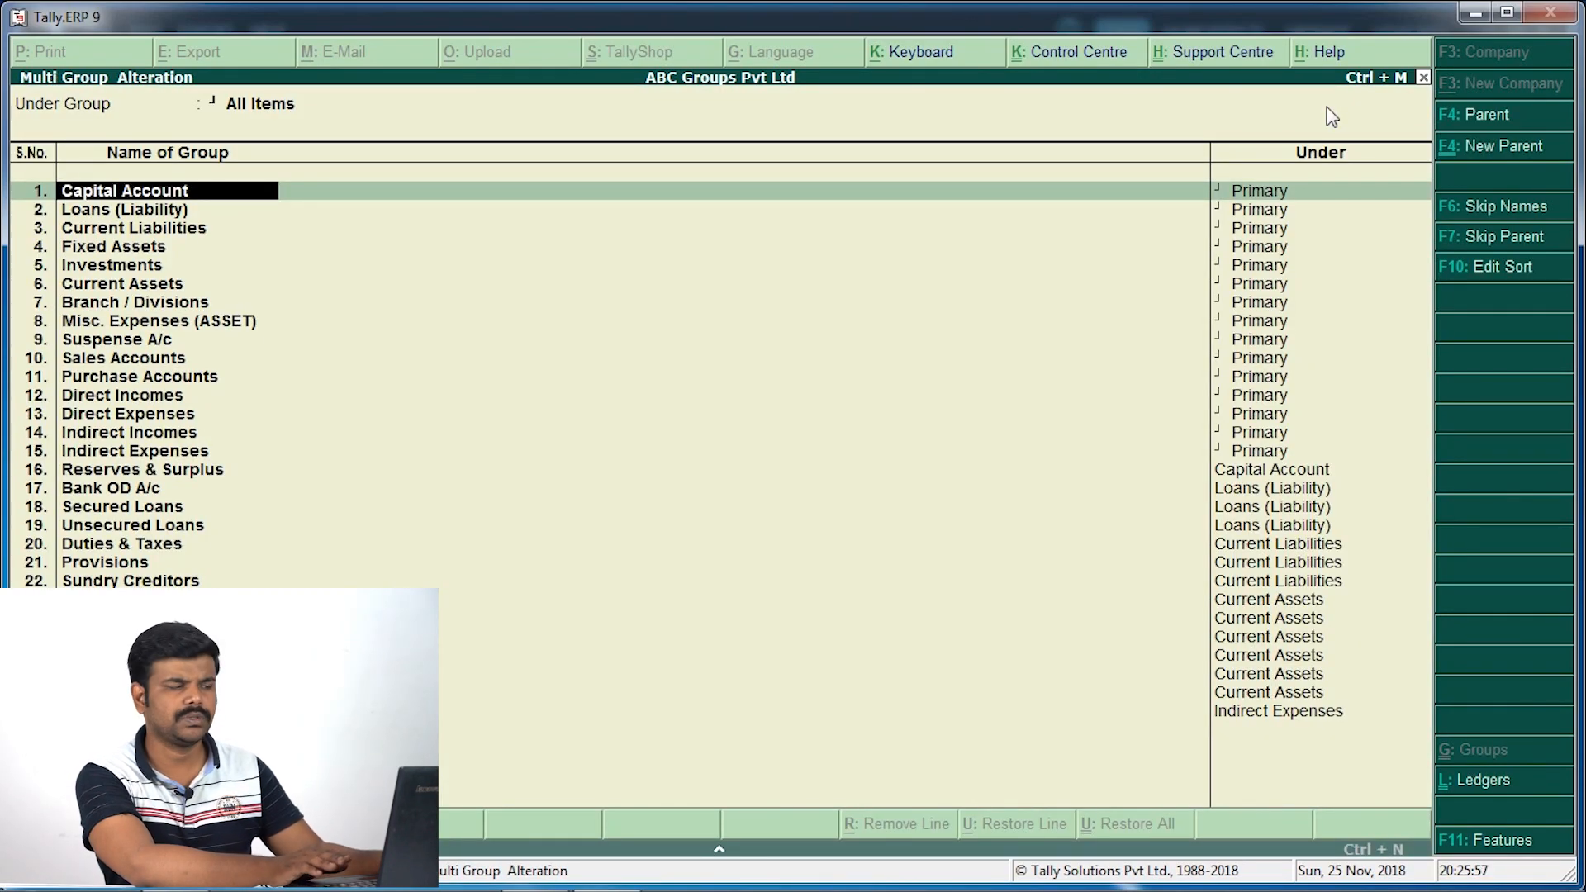
Examine the primary groups from Capital Account down to Indirect Expenses in the group list
key("Down")
key("Down")
key("Down")
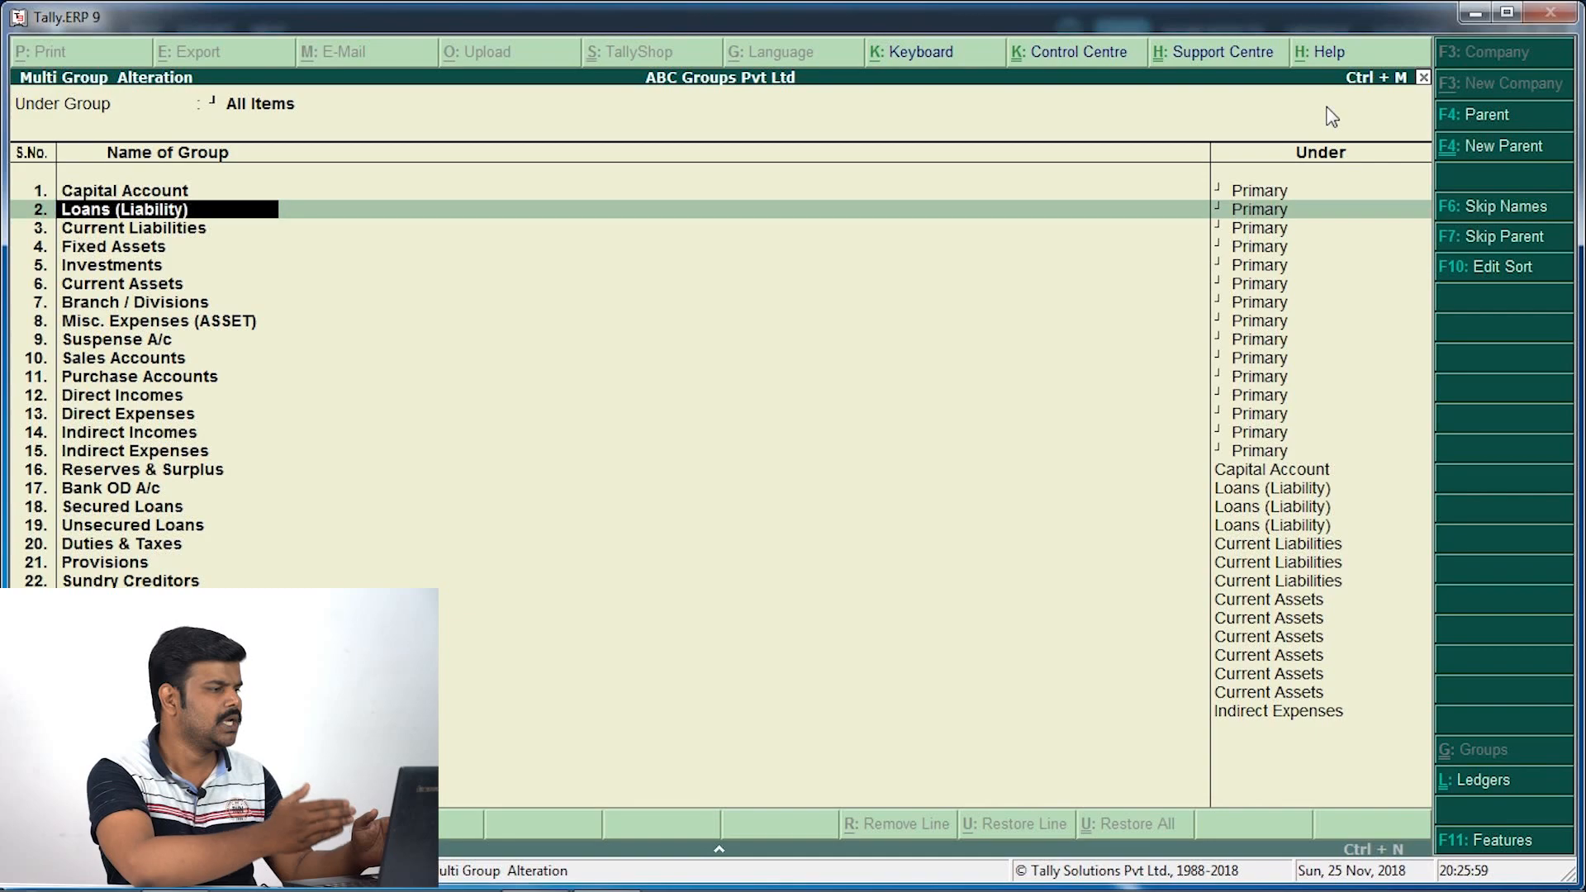
key("Down")
key("Down")
key("Down")
key("Down")
key("Down")
key("Down")
key("Down")
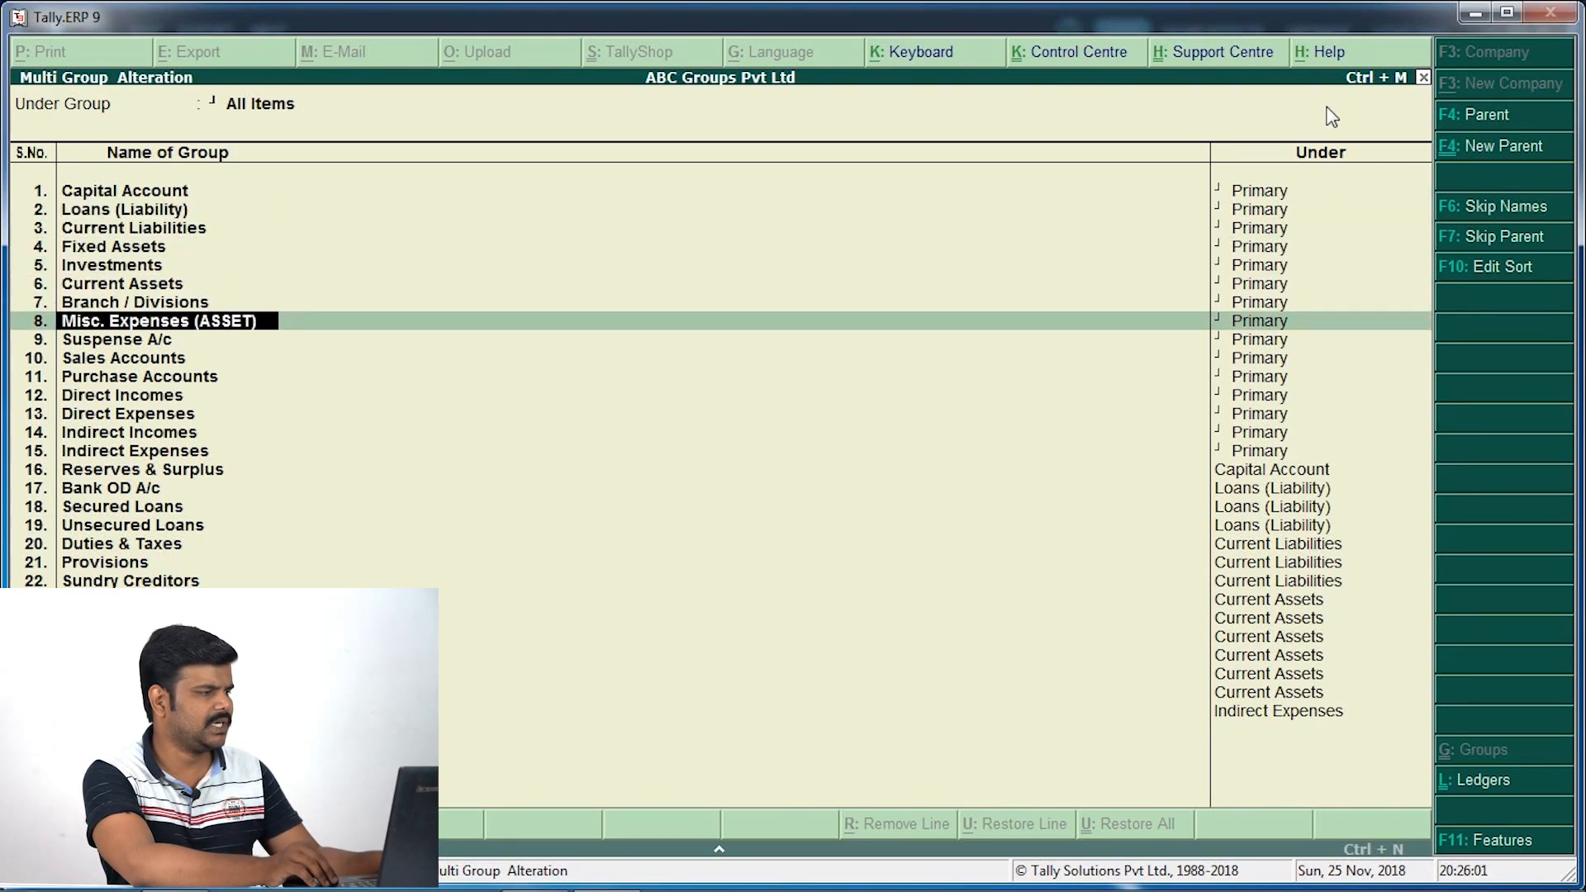
key("Down")
key("Down")
key("Down")
key("Down")
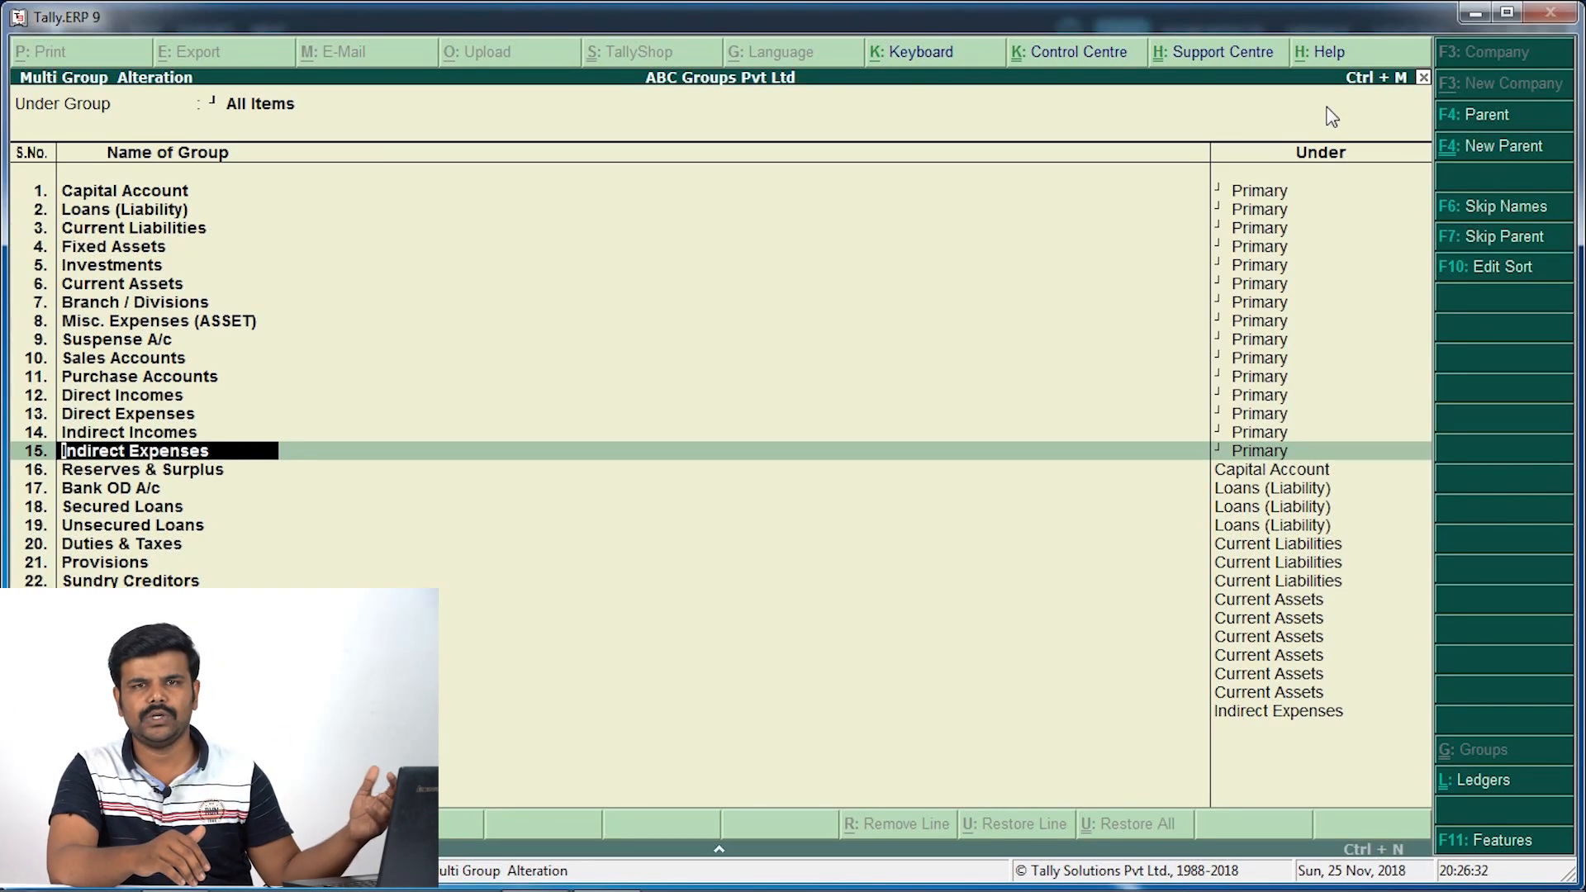
Examine the sub-groups from Reserves & Surplus to Provisions and the parent group each one belongs to
key("Down")
key("Down")
key("Down")
key("Down")
key("Down")
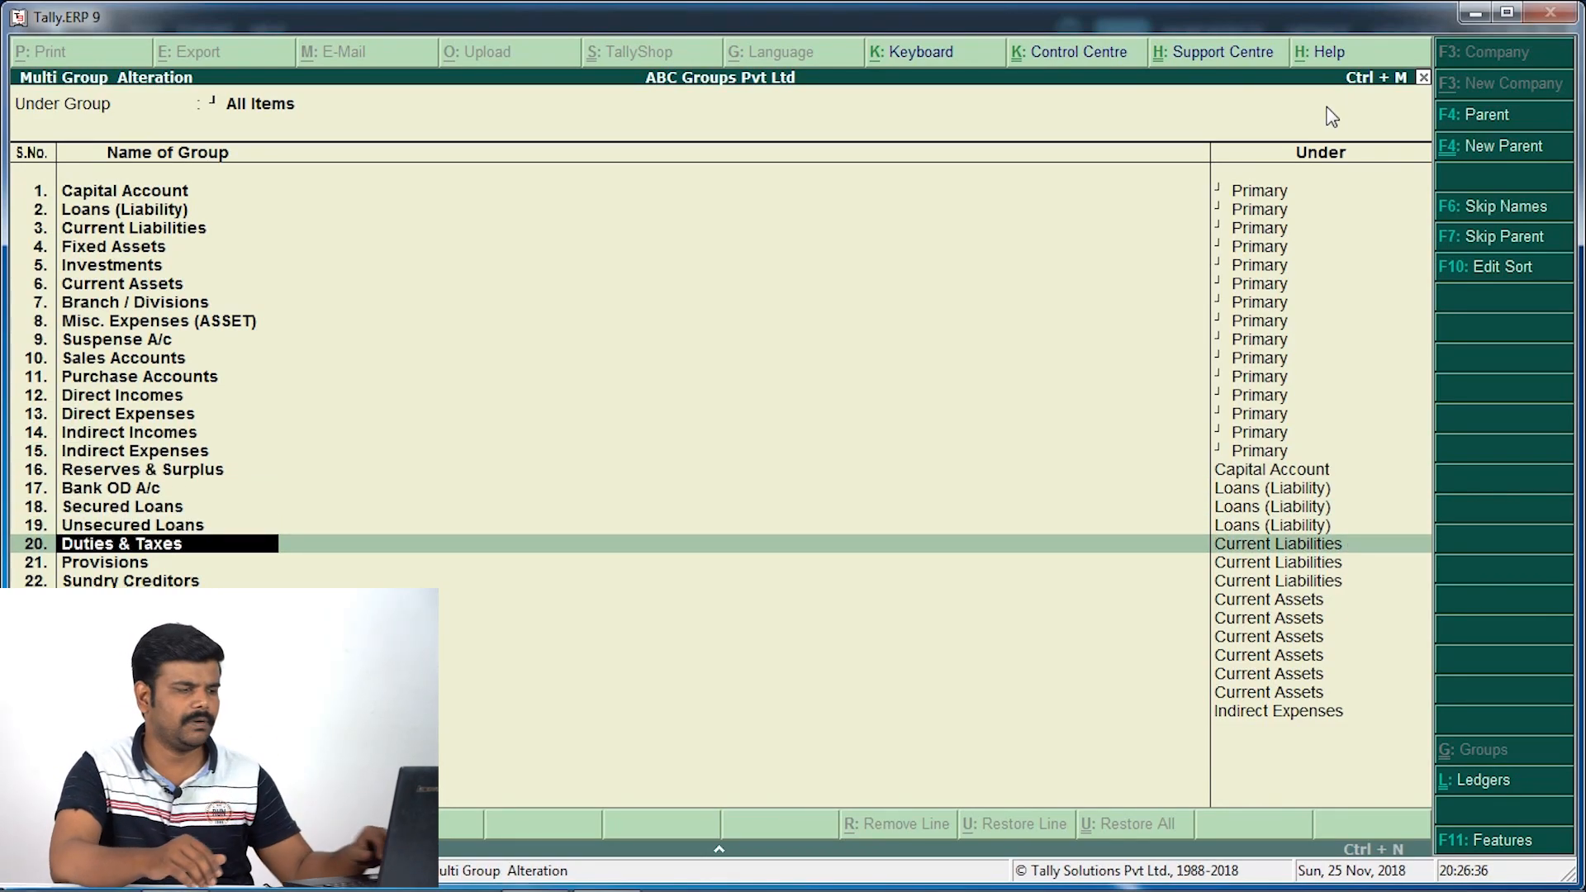
key("Down")
key("Down")
key("Up")
key("Up")
key("Up")
key("Up")
key("Up")
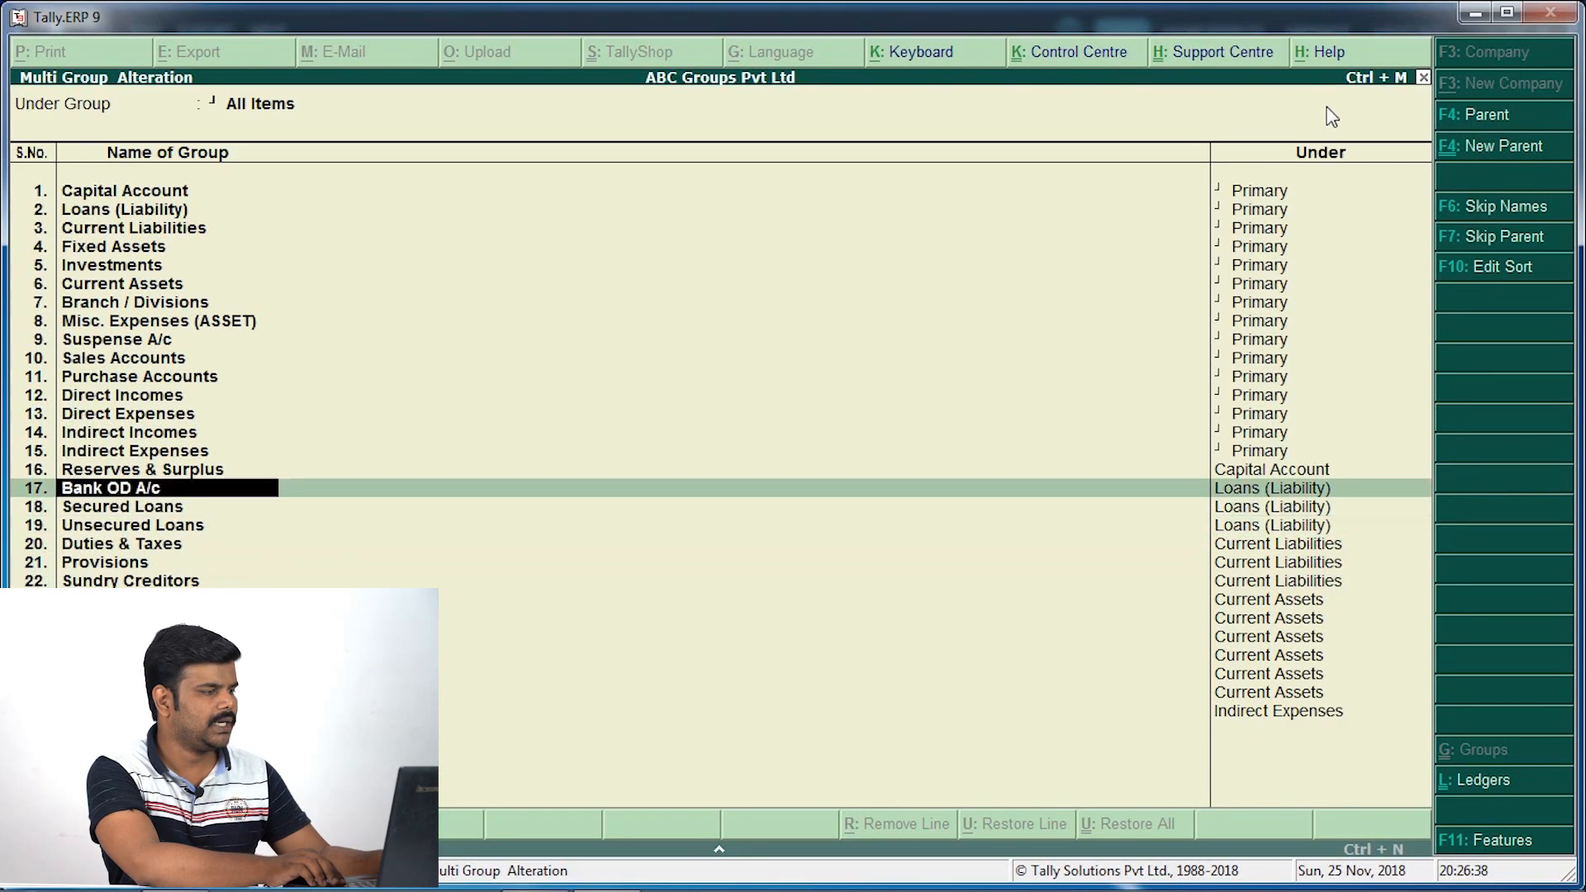
key("Up")
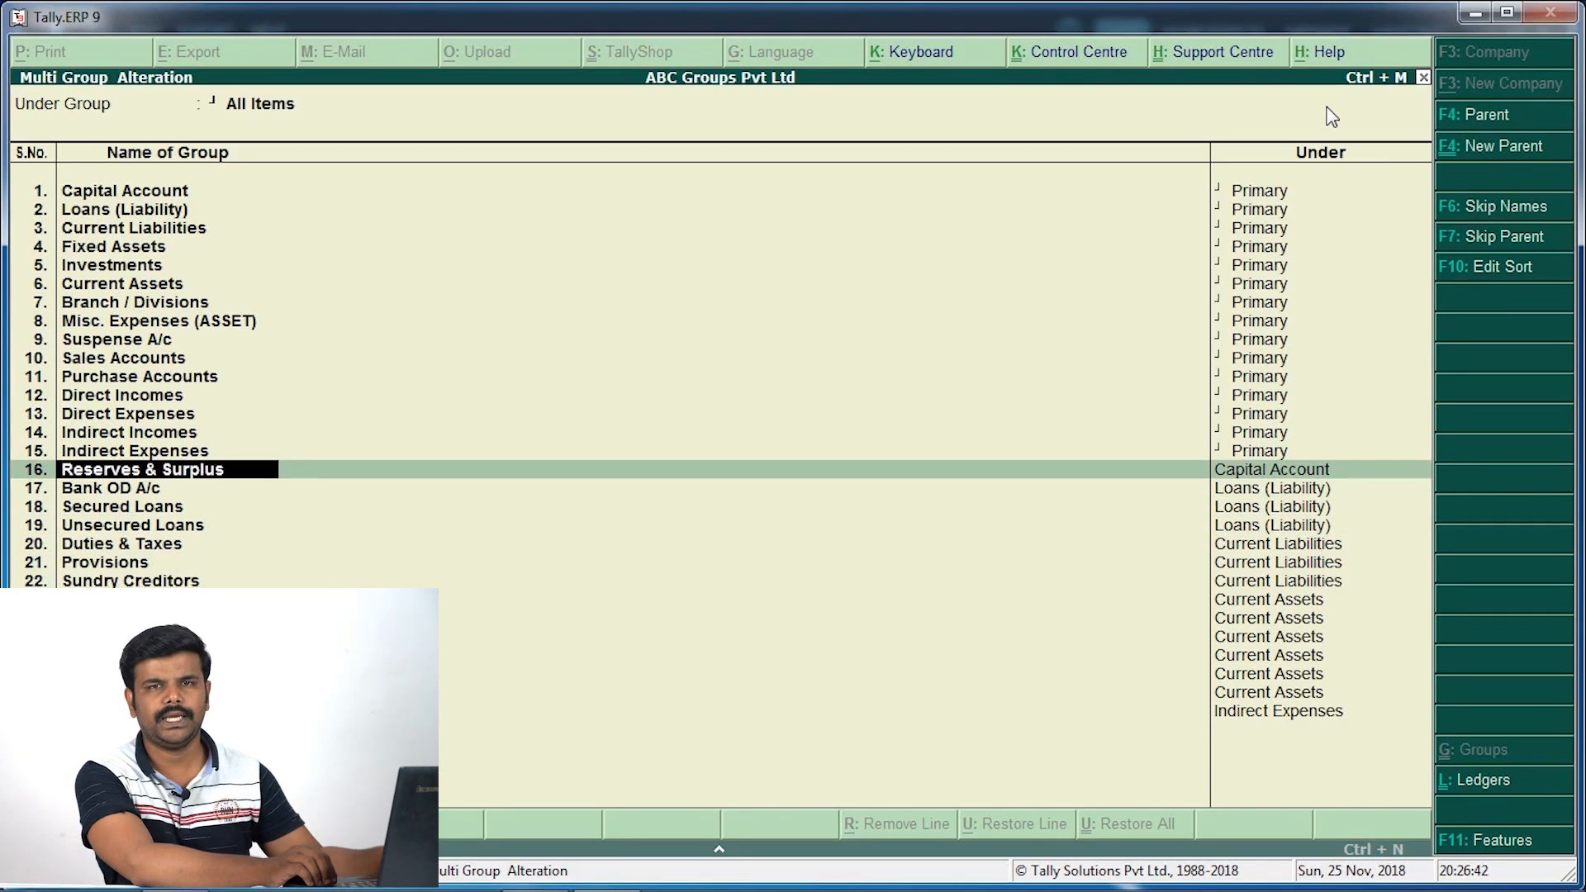
key("Down")
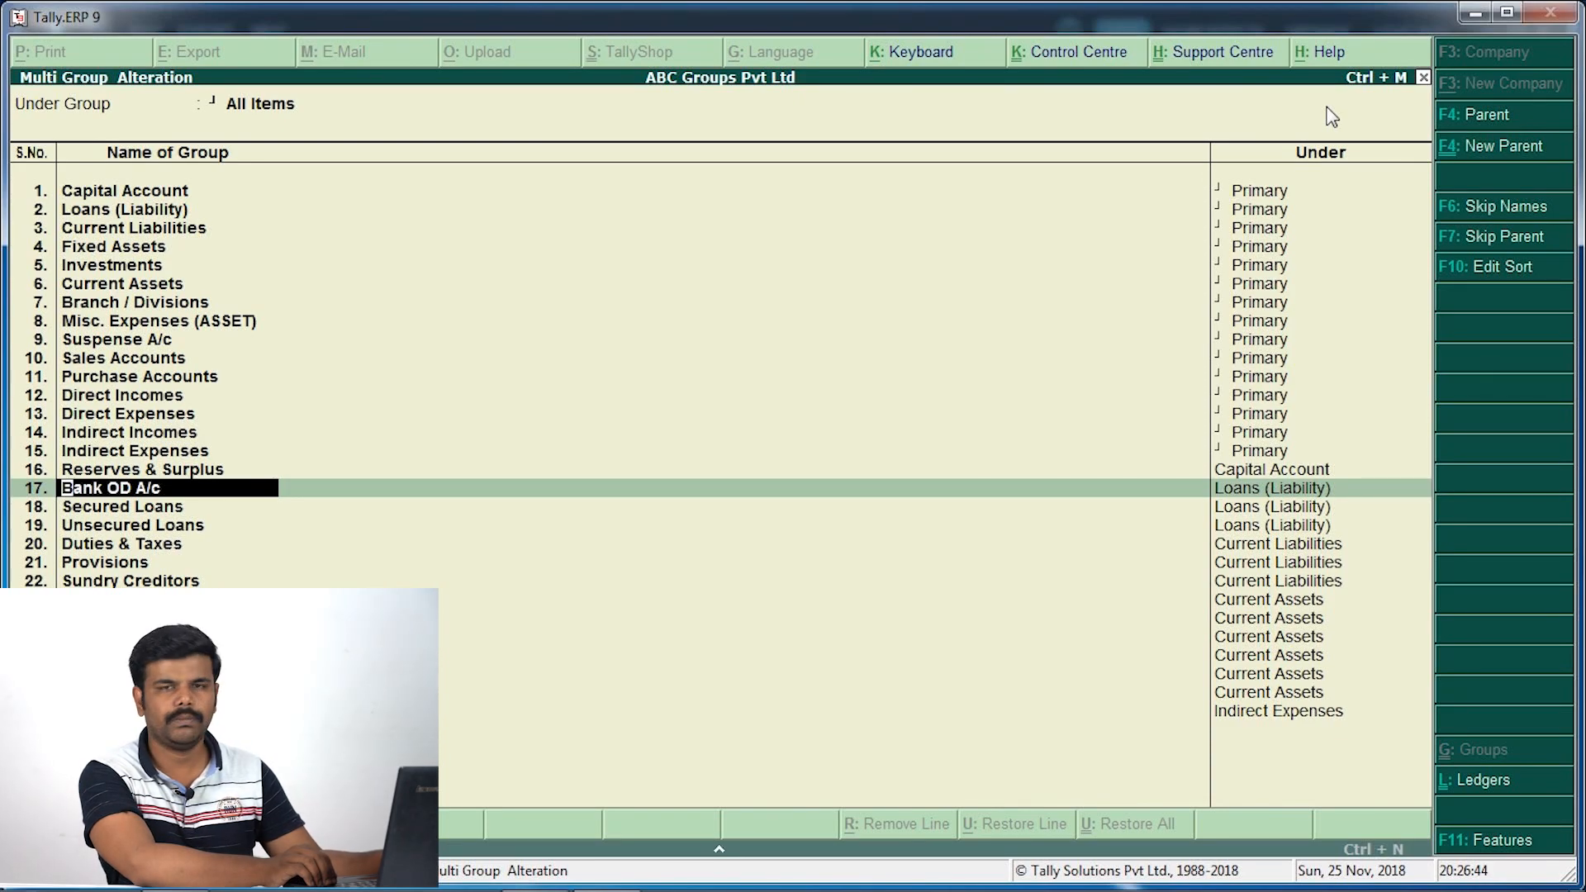
key("Down")
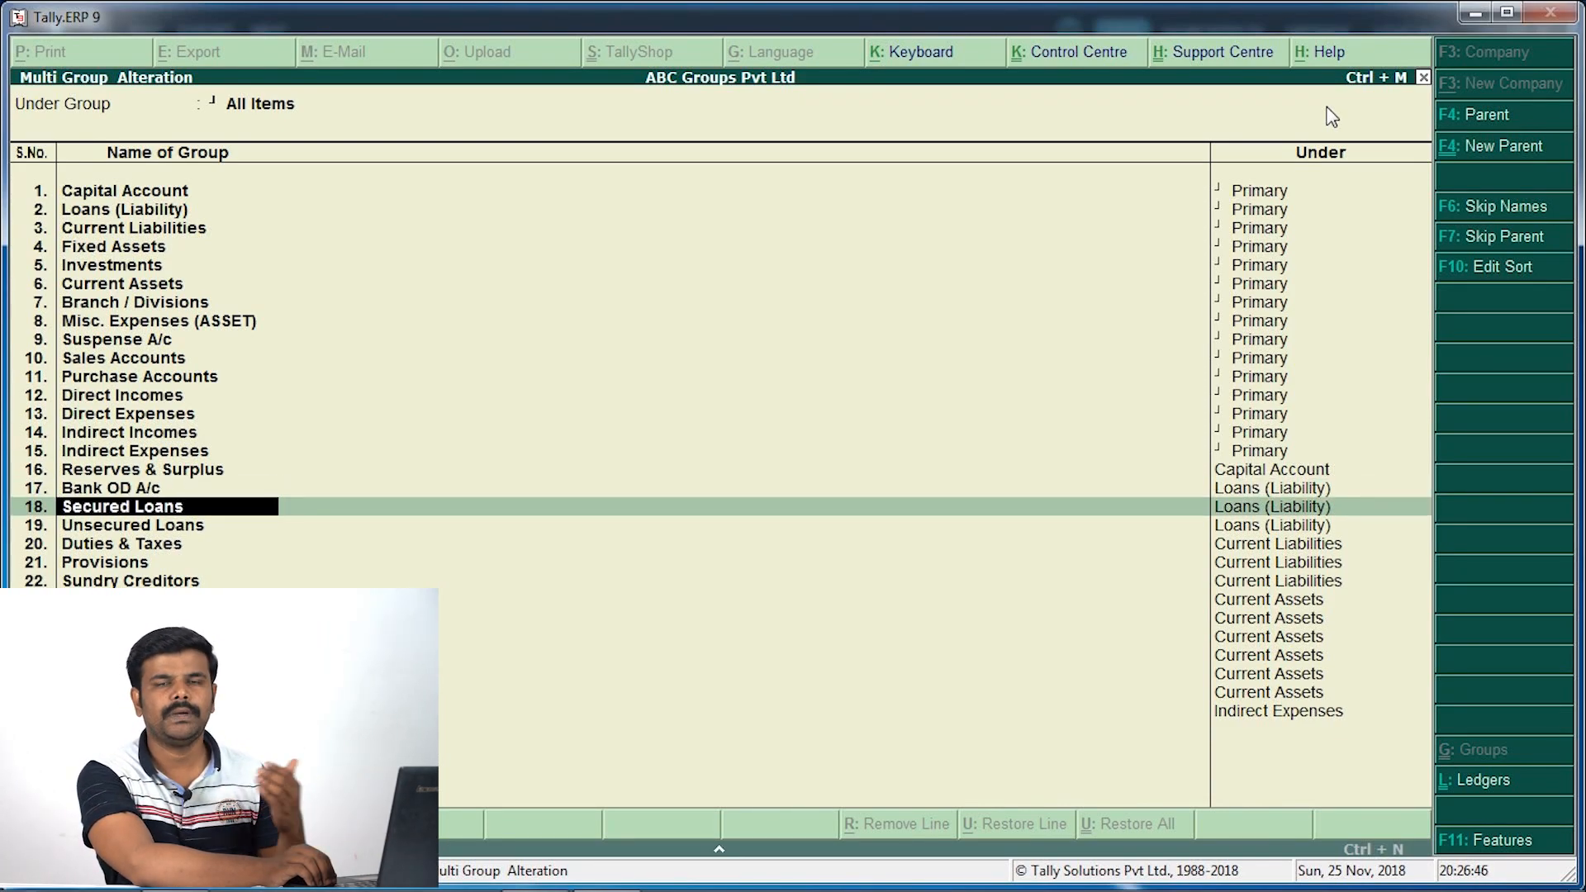
Go back over the primary groups from Indirect Expenses up to Branch / Divisions
key("Up")
key("Up")
key("Up")
key("Up")
key("Up")
key("Down")
key("Up")
key("Up")
key("Up")
key("Up")
key("Up")
key("Up")
key("Up")
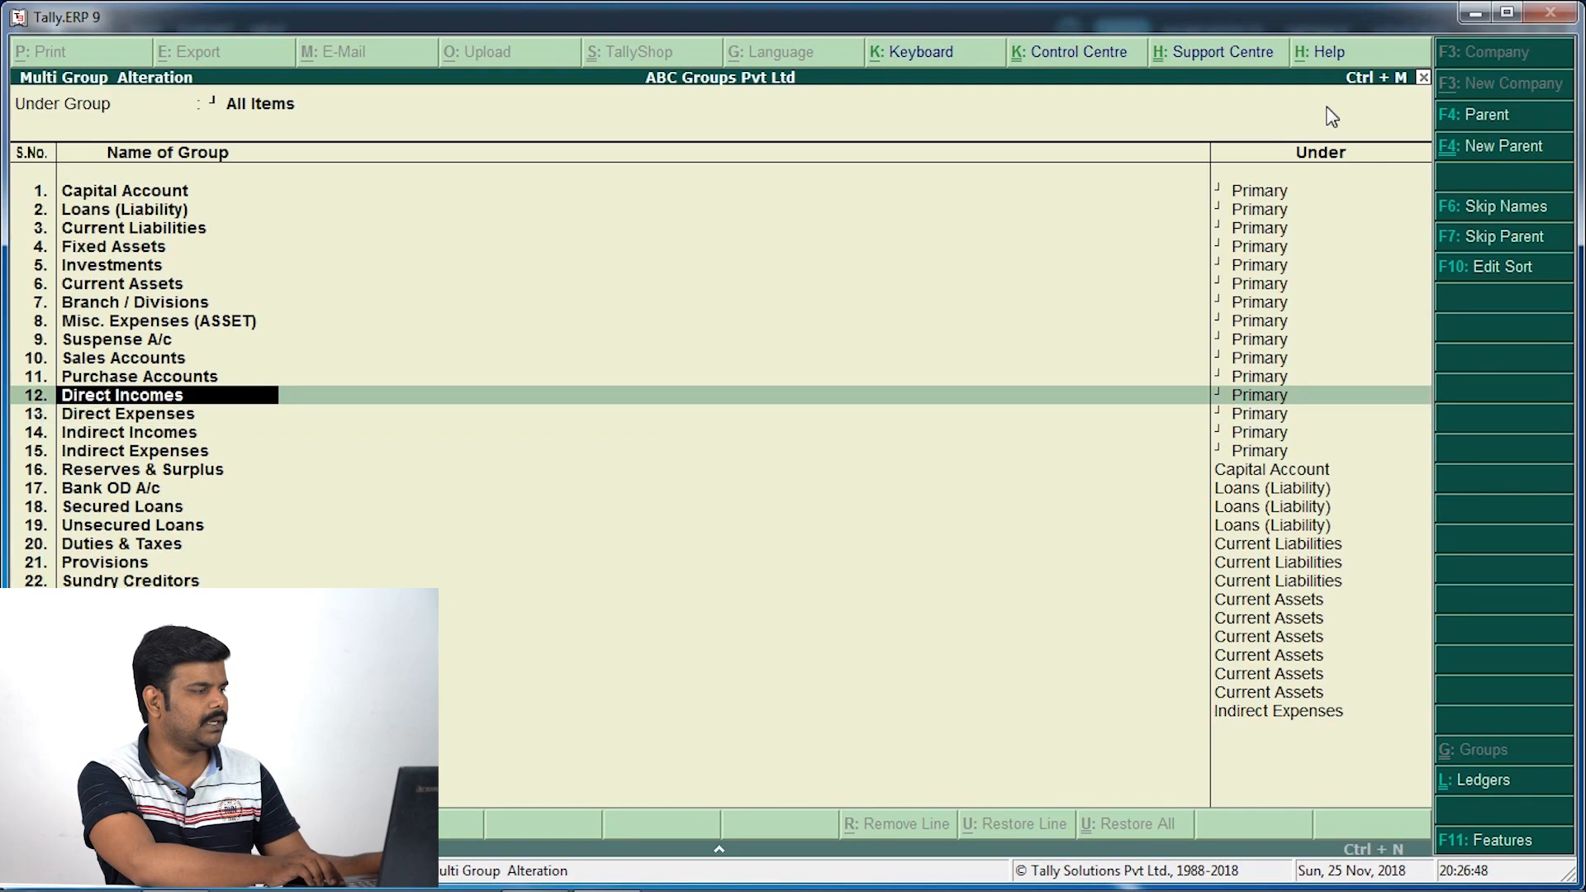
key("Up")
key("Down")
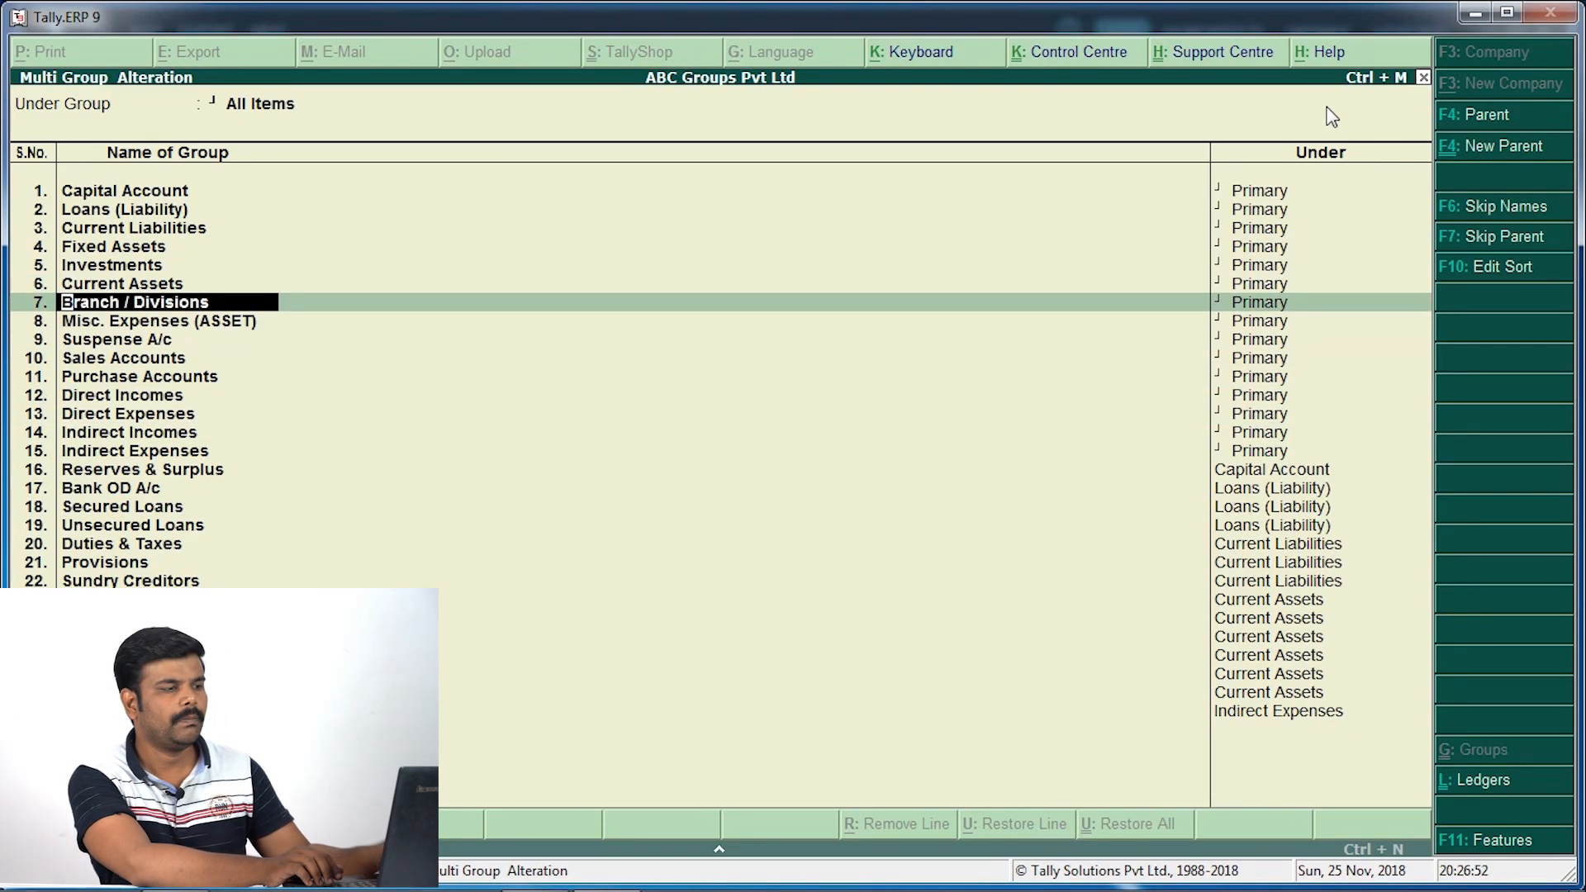
Go through the list from Branch / Divisions to Sundry Creditors, comparing primary groups with sub-groups
key("Down")
key("Down")
key("Down")
key("Down")
key("Down")
key("Down")
key("Down")
key("Down")
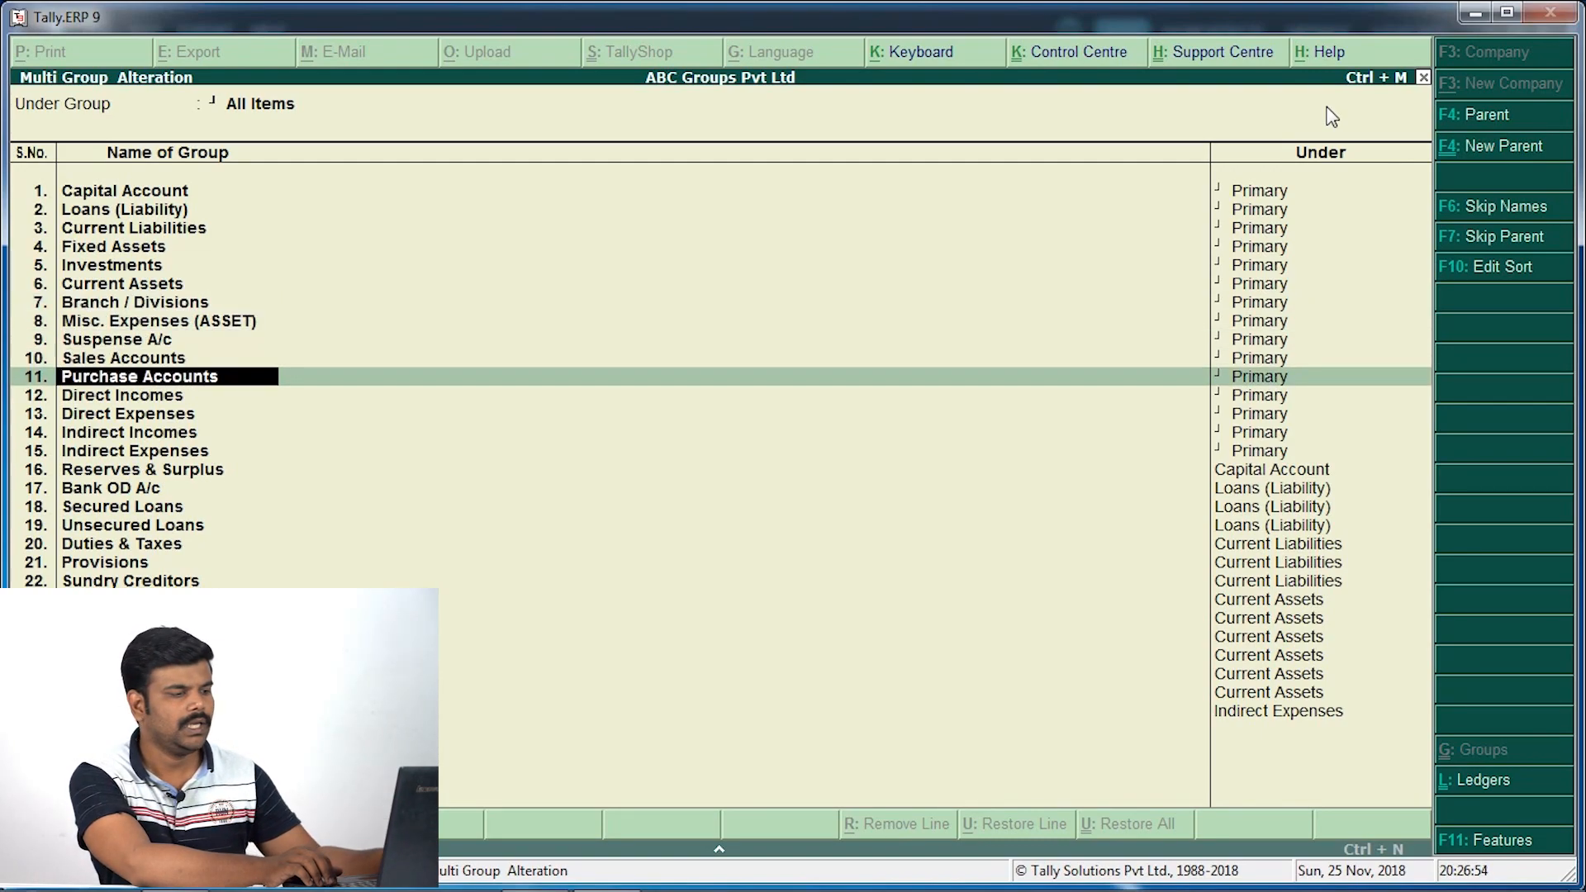
key("Down")
key("Down")
key("Down")
key("Down")
key("Down")
key("Down")
key("Down")
key("Down")
key("Down")
key("Down")
key("Up")
key("Up")
key("Up")
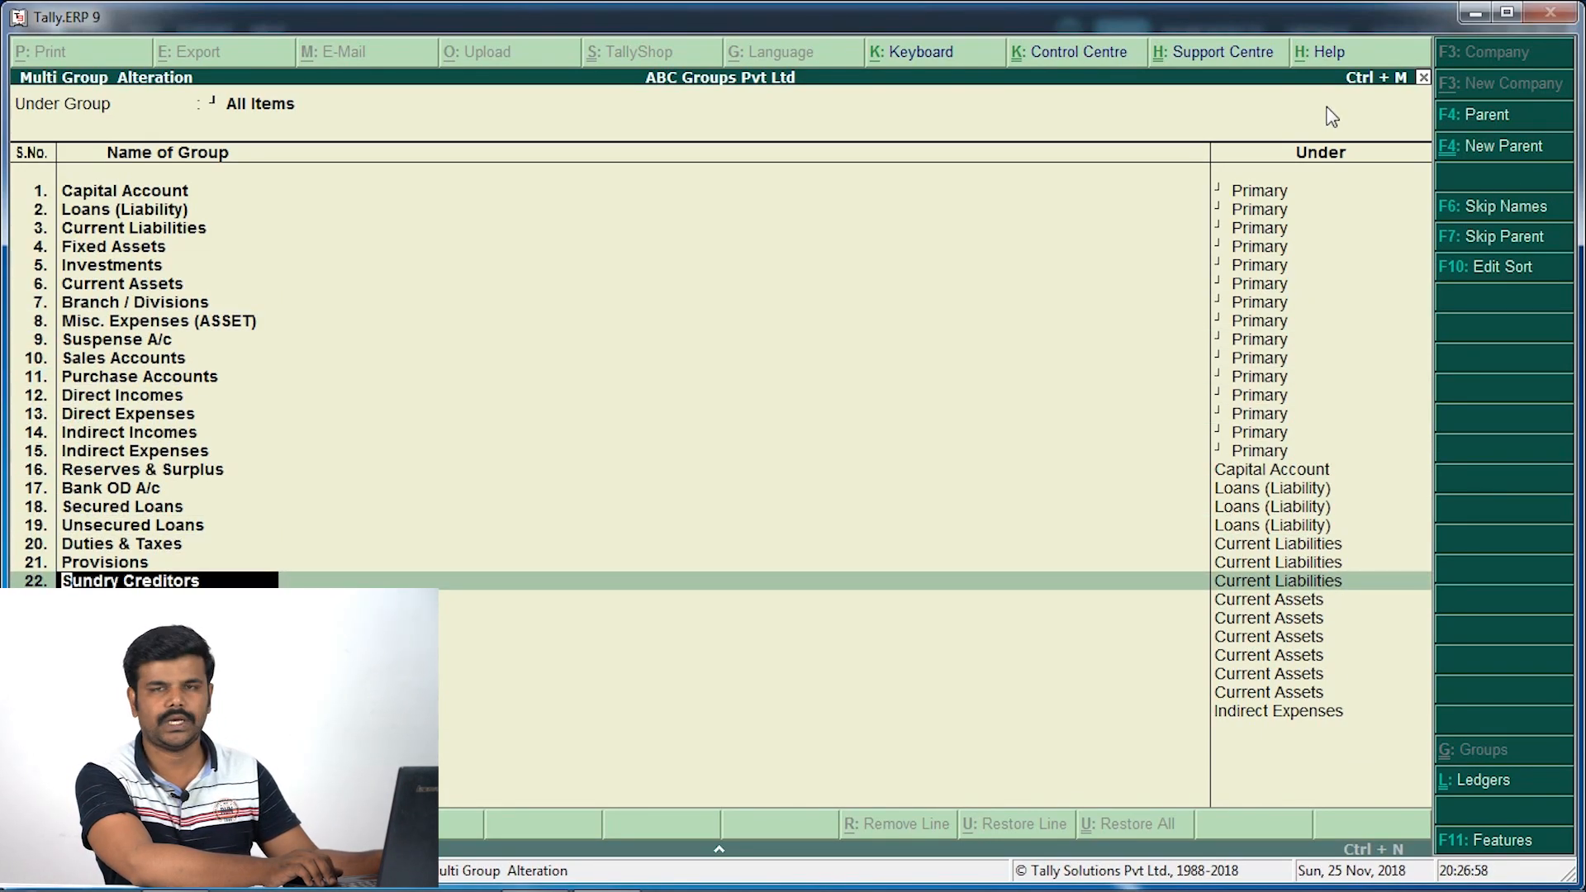
Examine the sub-groups under Current Assets, and leave the multiple-group alteration list without changing anything
key("Down")
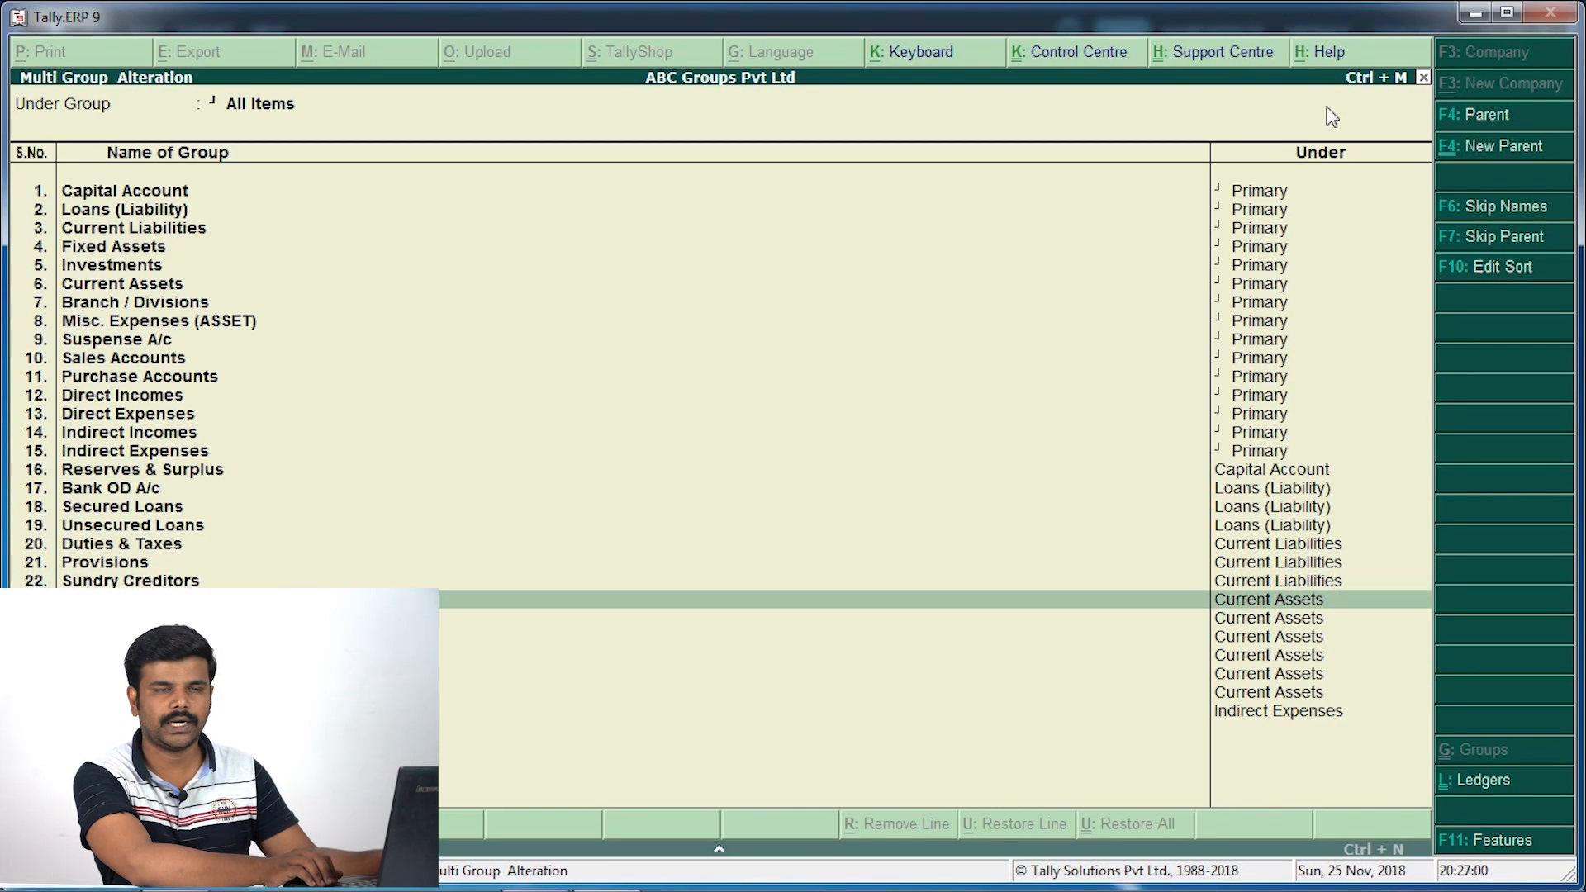
key("Down")
key("Down")
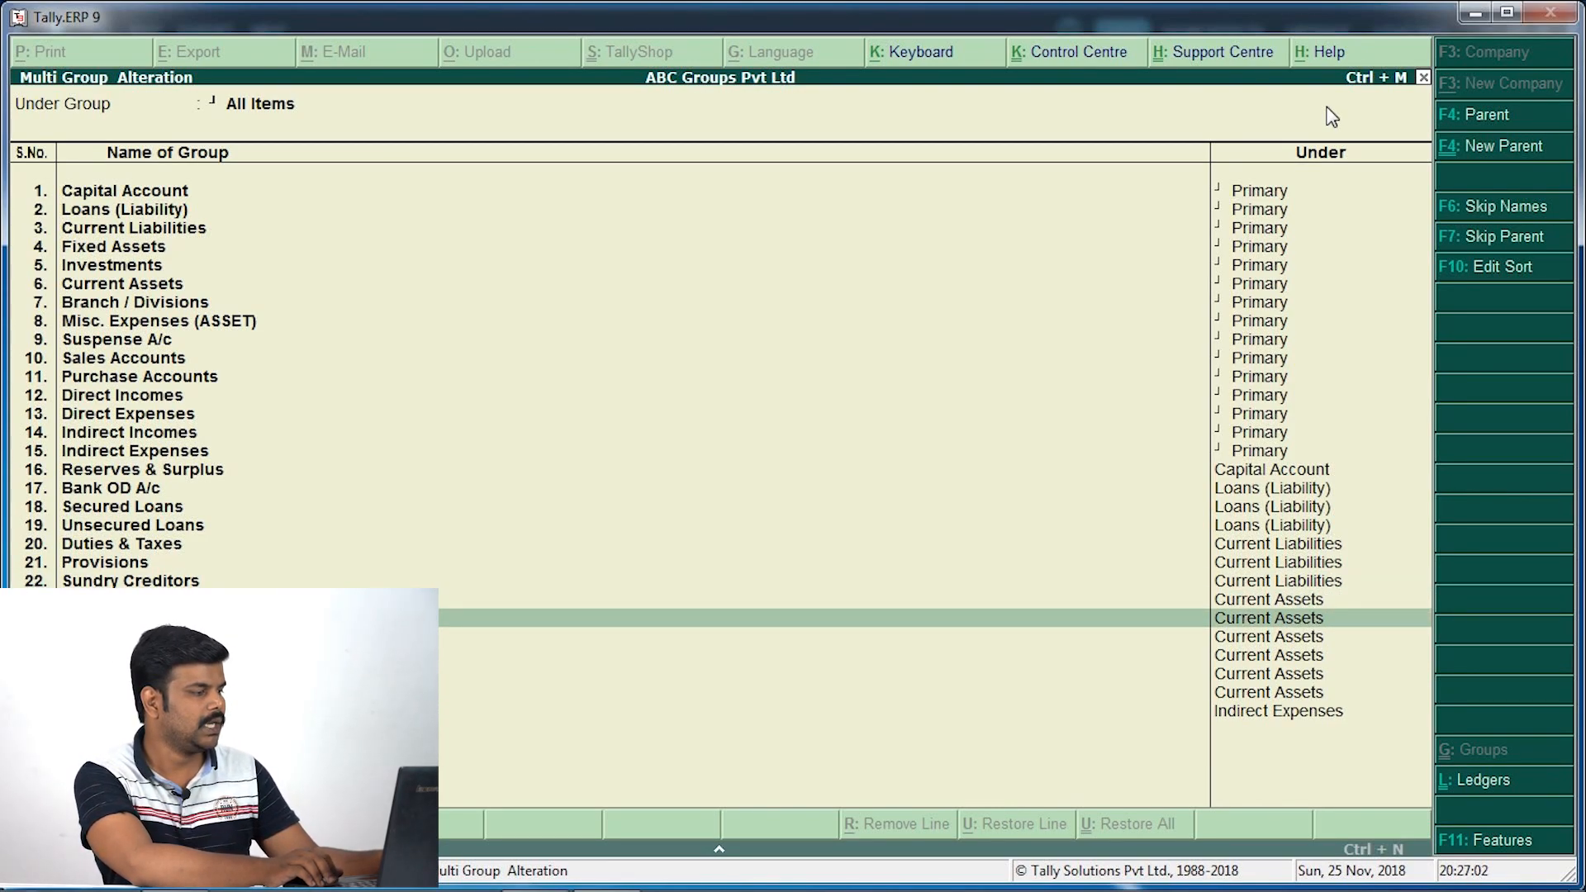
key("Down")
key("Down")
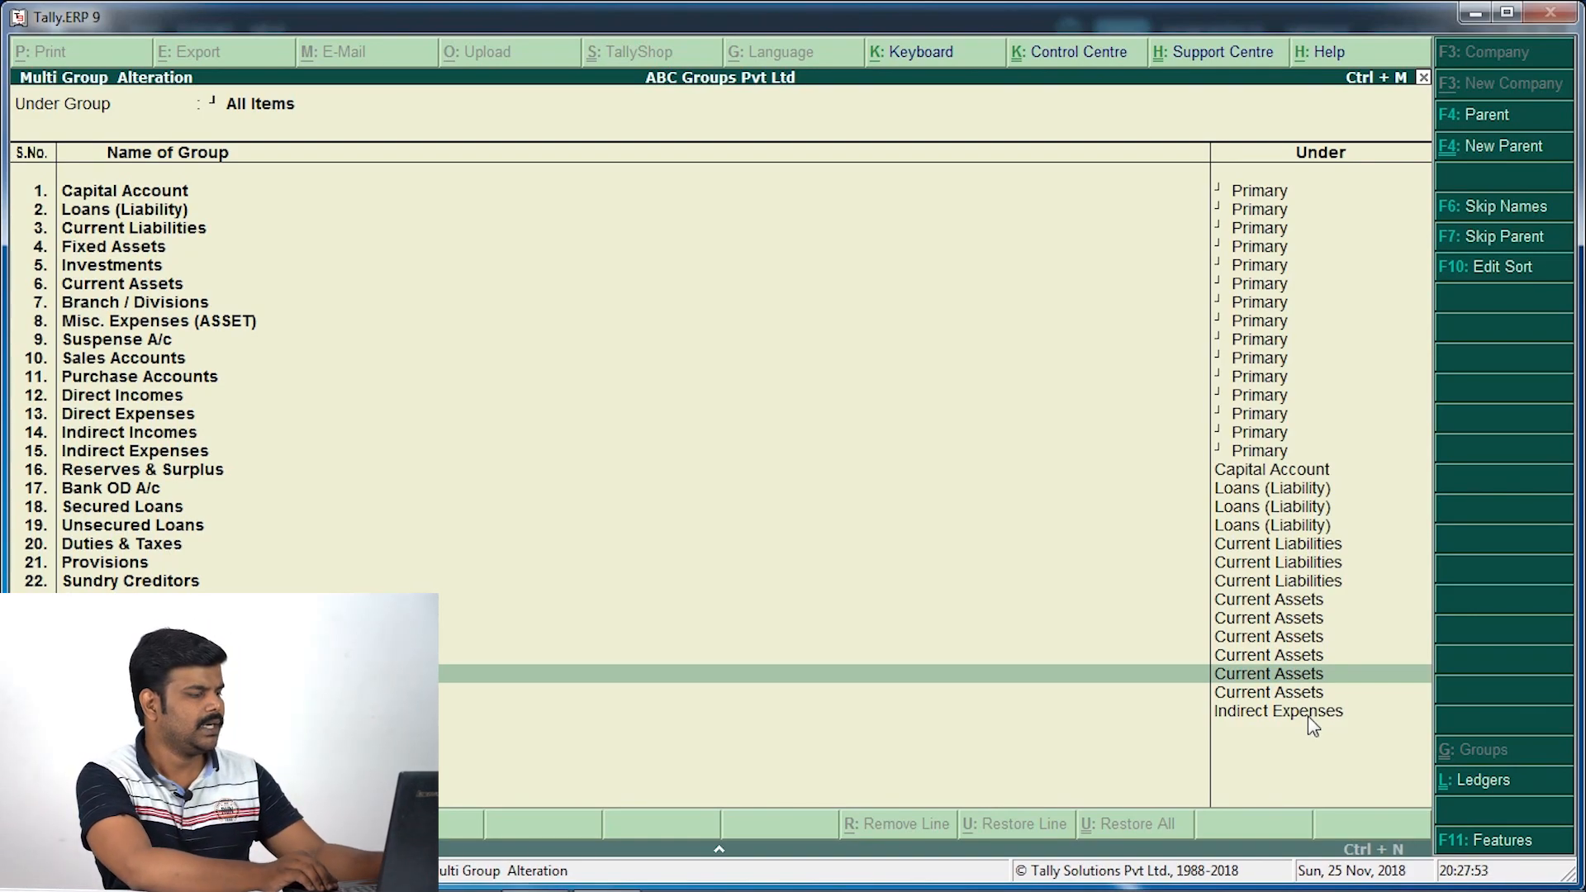
key("Escape")
key("y")
key("Escape")
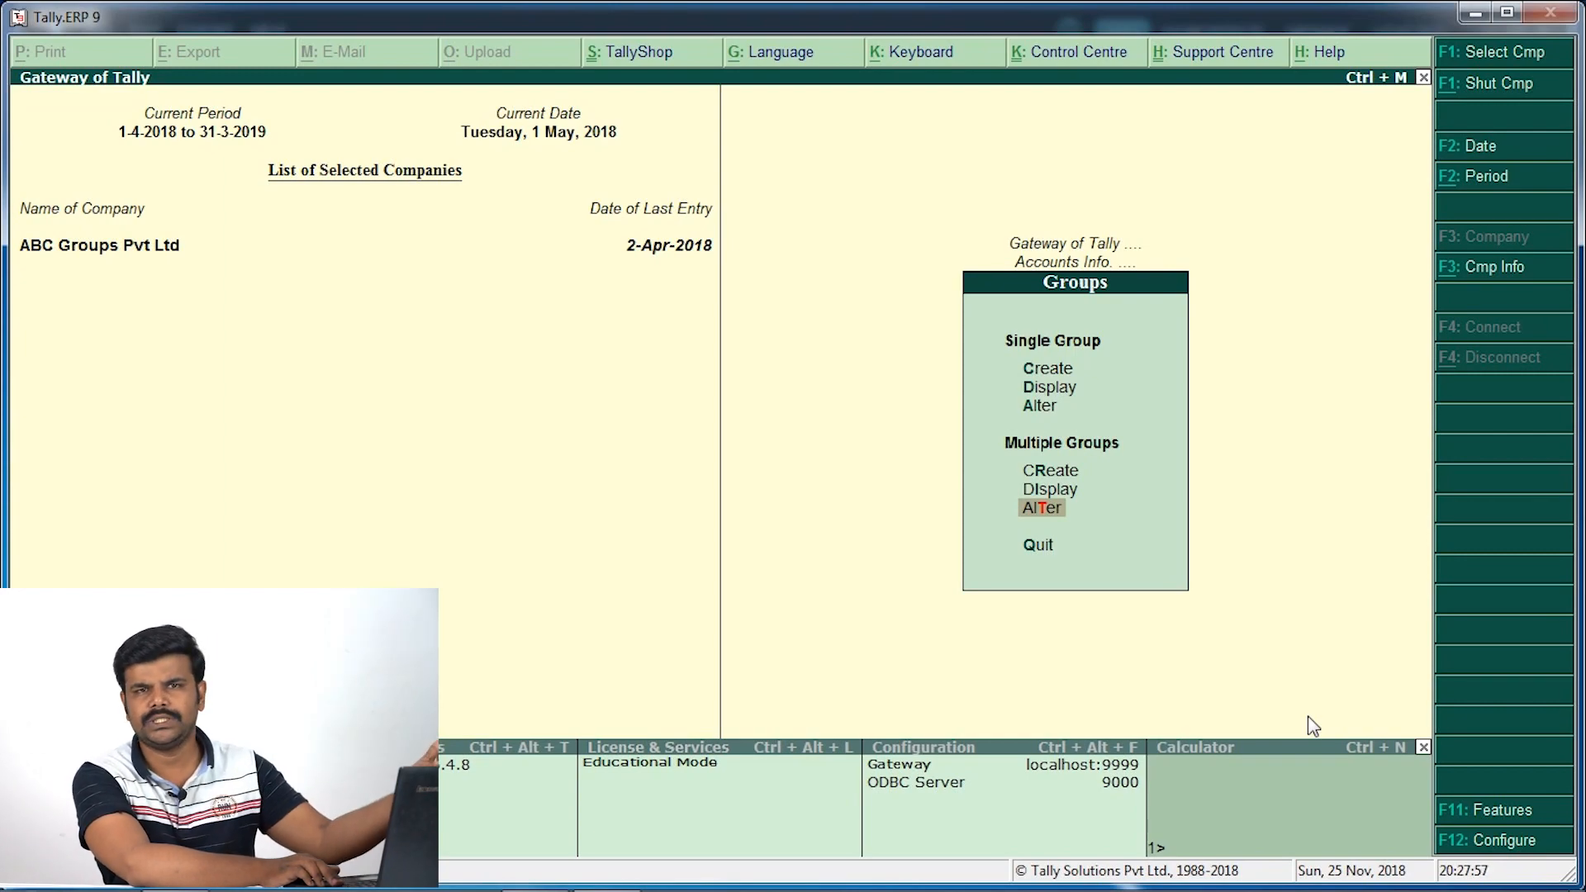
Start creating a single group and name it Office Expenses, leaving the alias empty
key("Up")
key("Up")
key("Up")
key("Up")
key("Up")
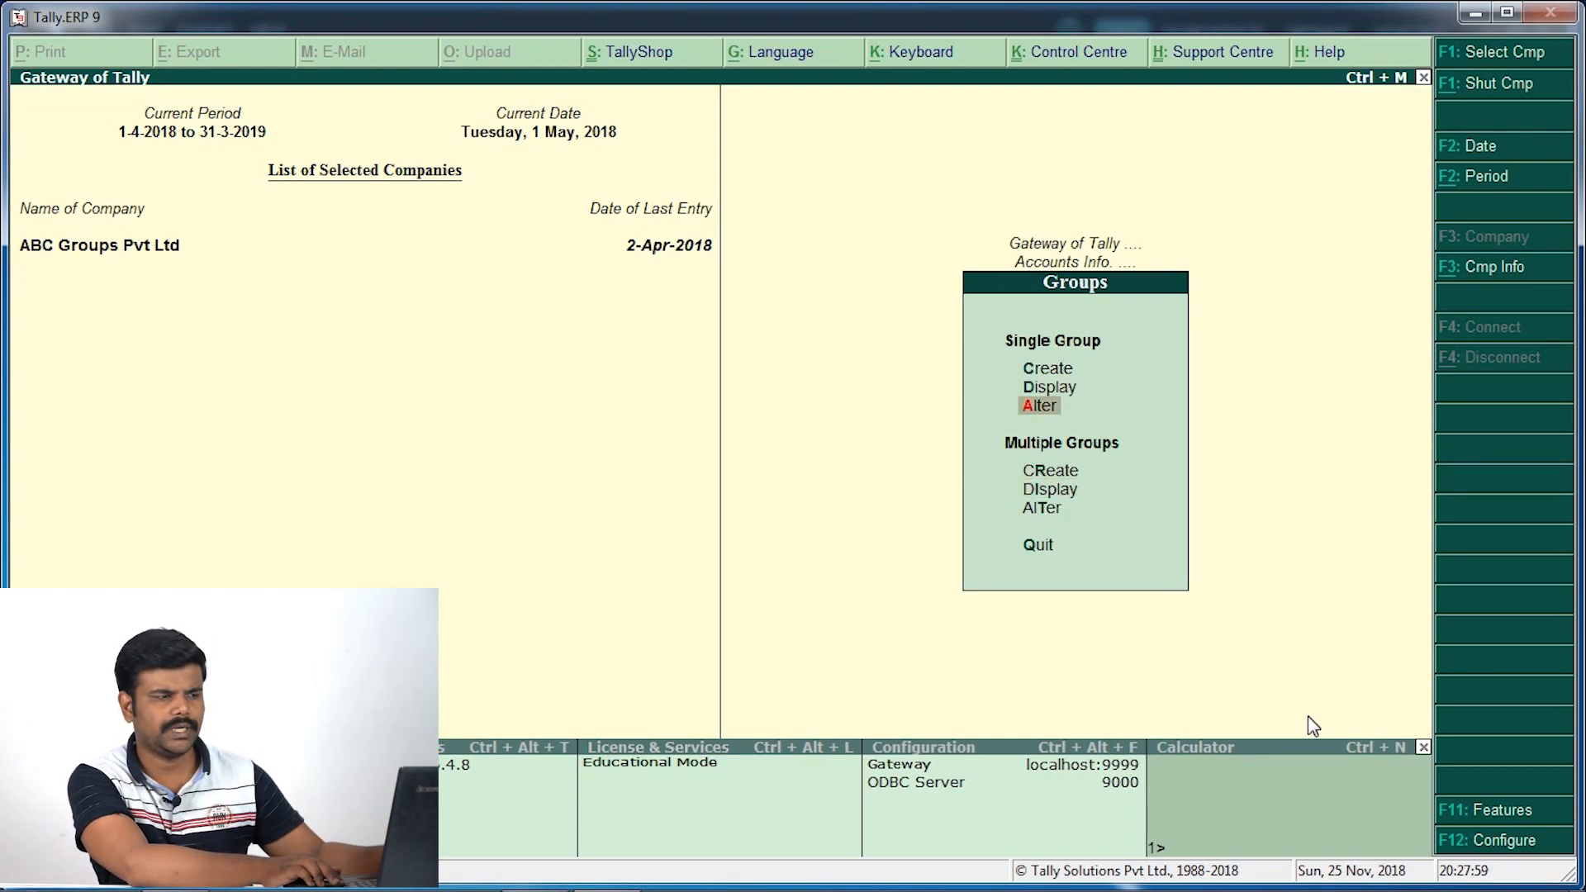
key("Return")
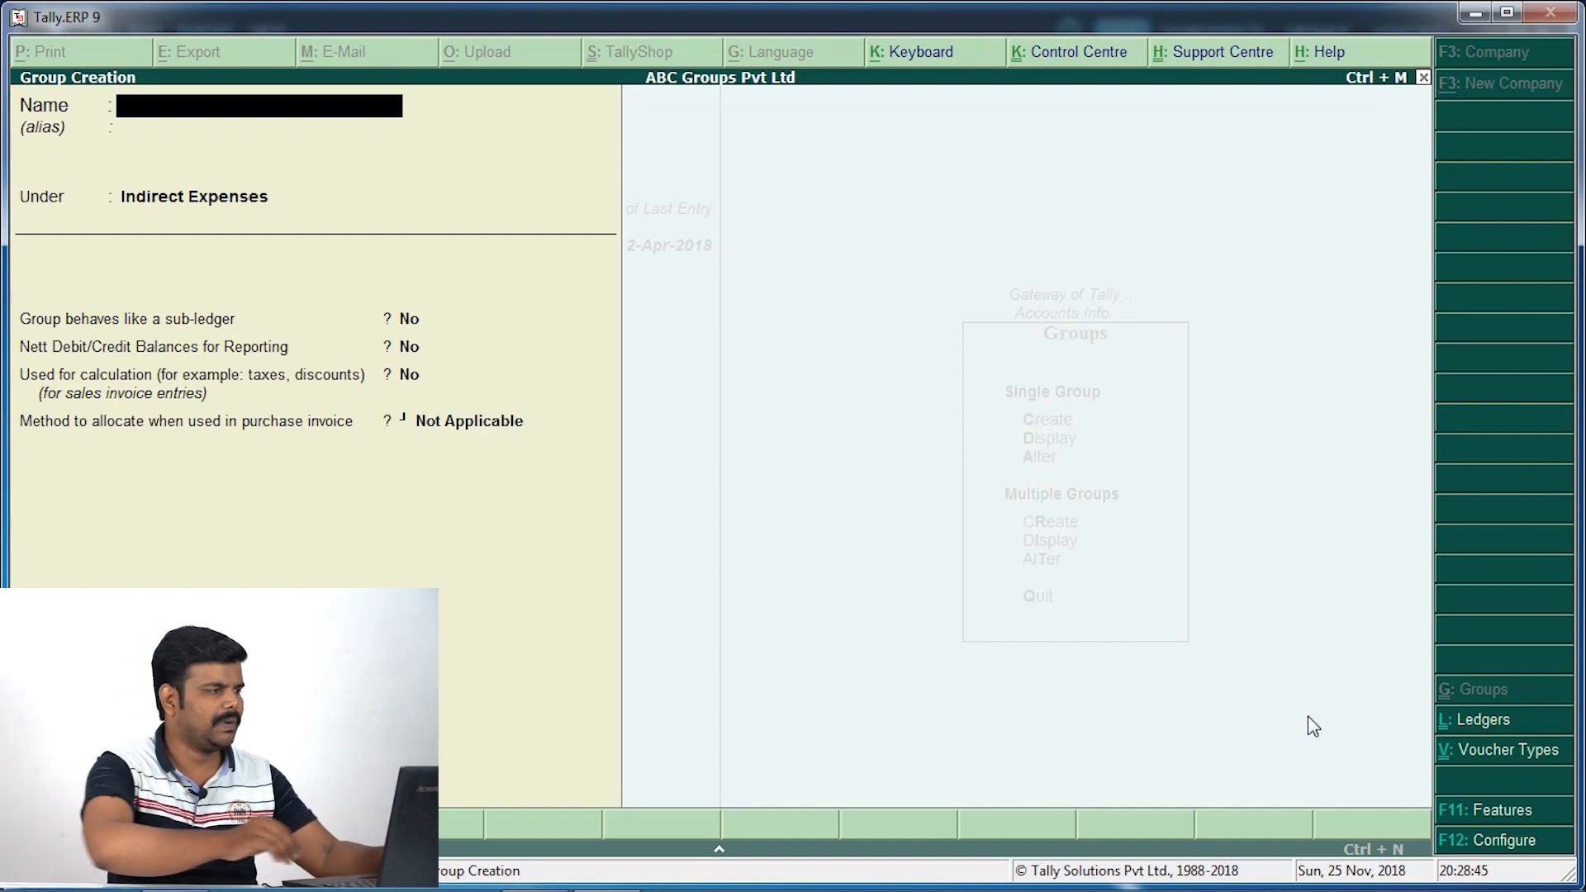
type("Office")
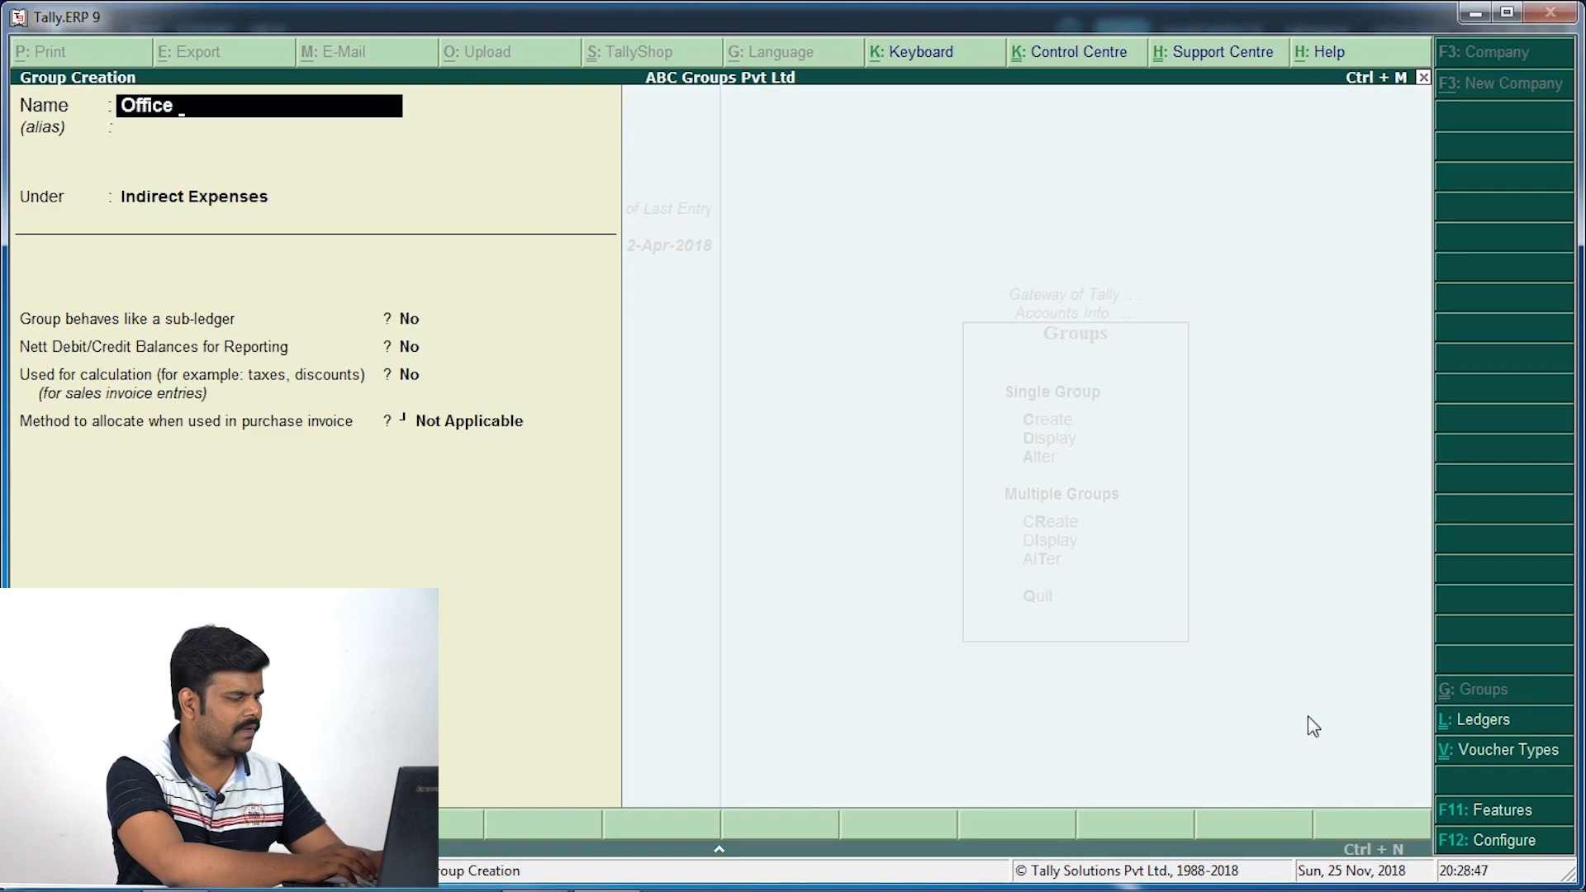
type(" Expen")
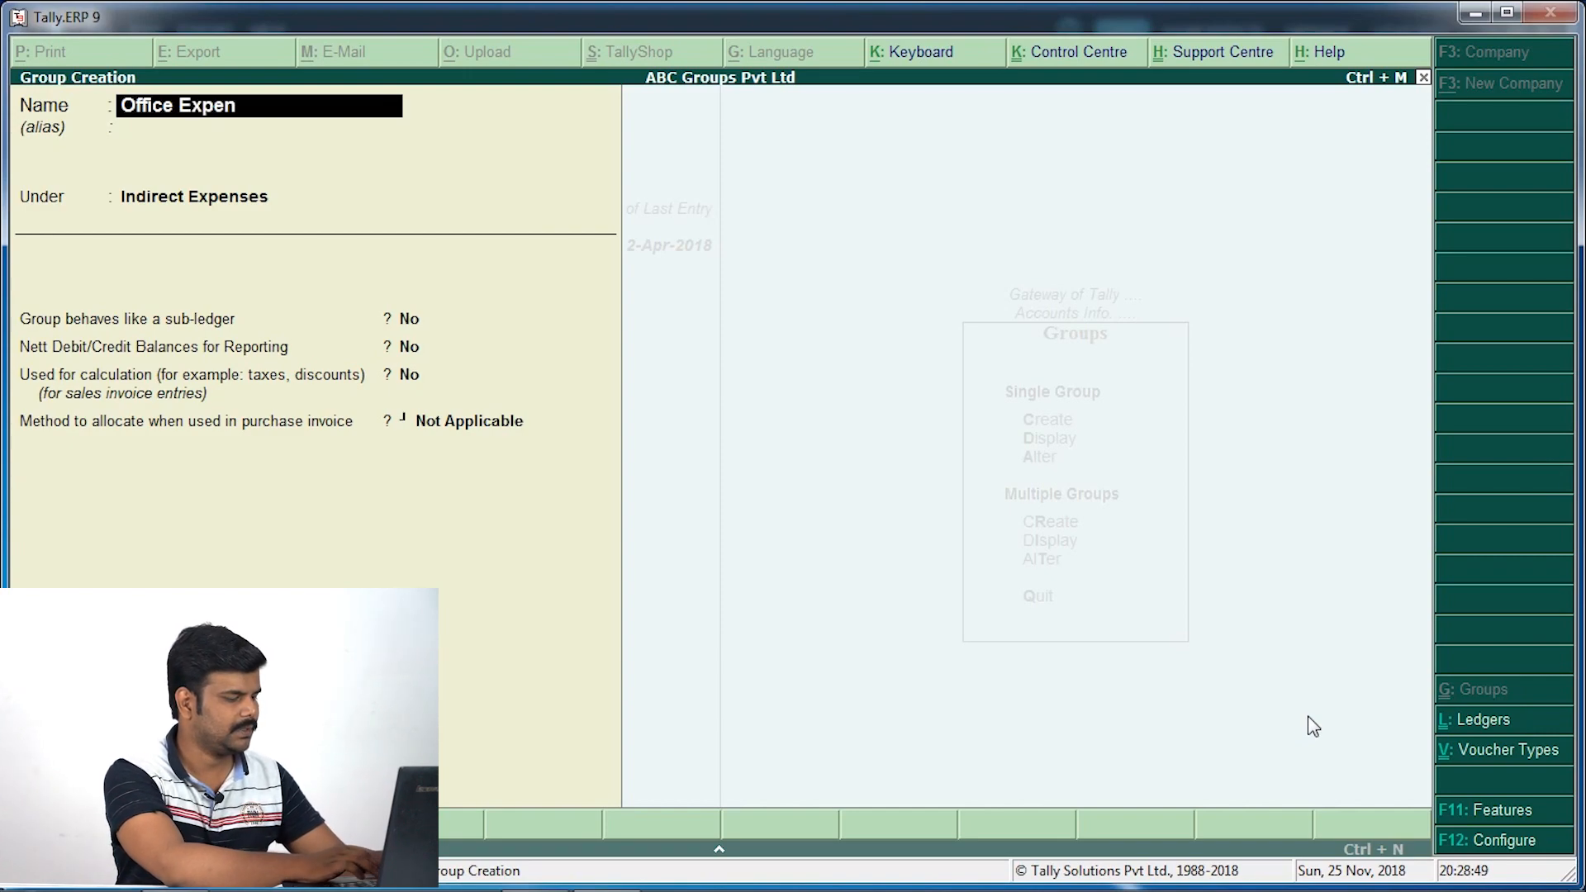
type("ses")
key("Return")
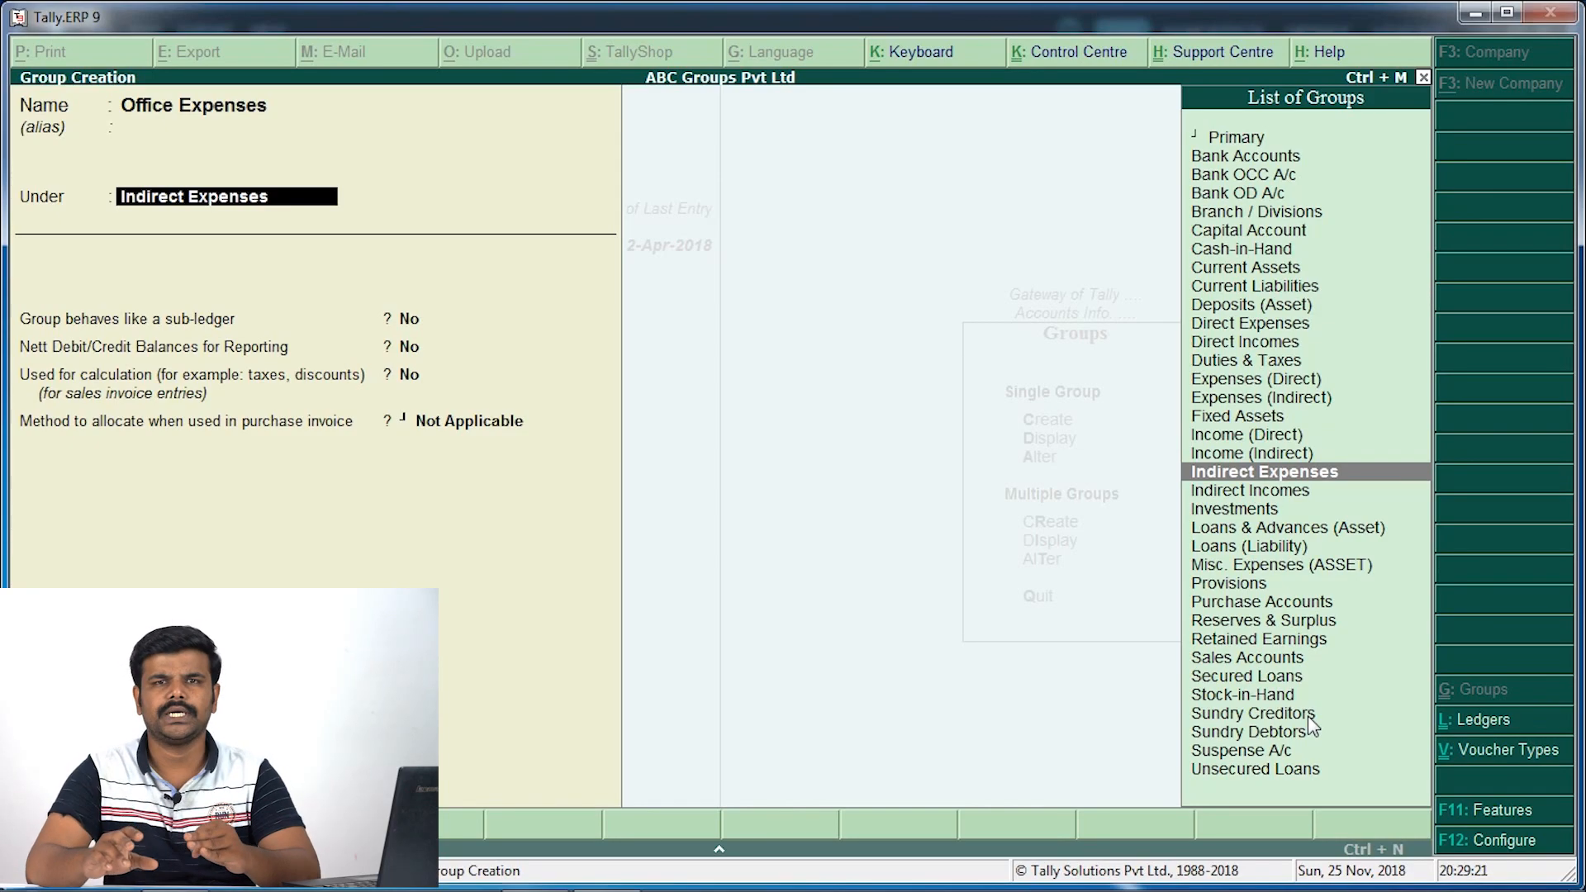
Place the Office Expenses group under Indirect Expenses
type("In")
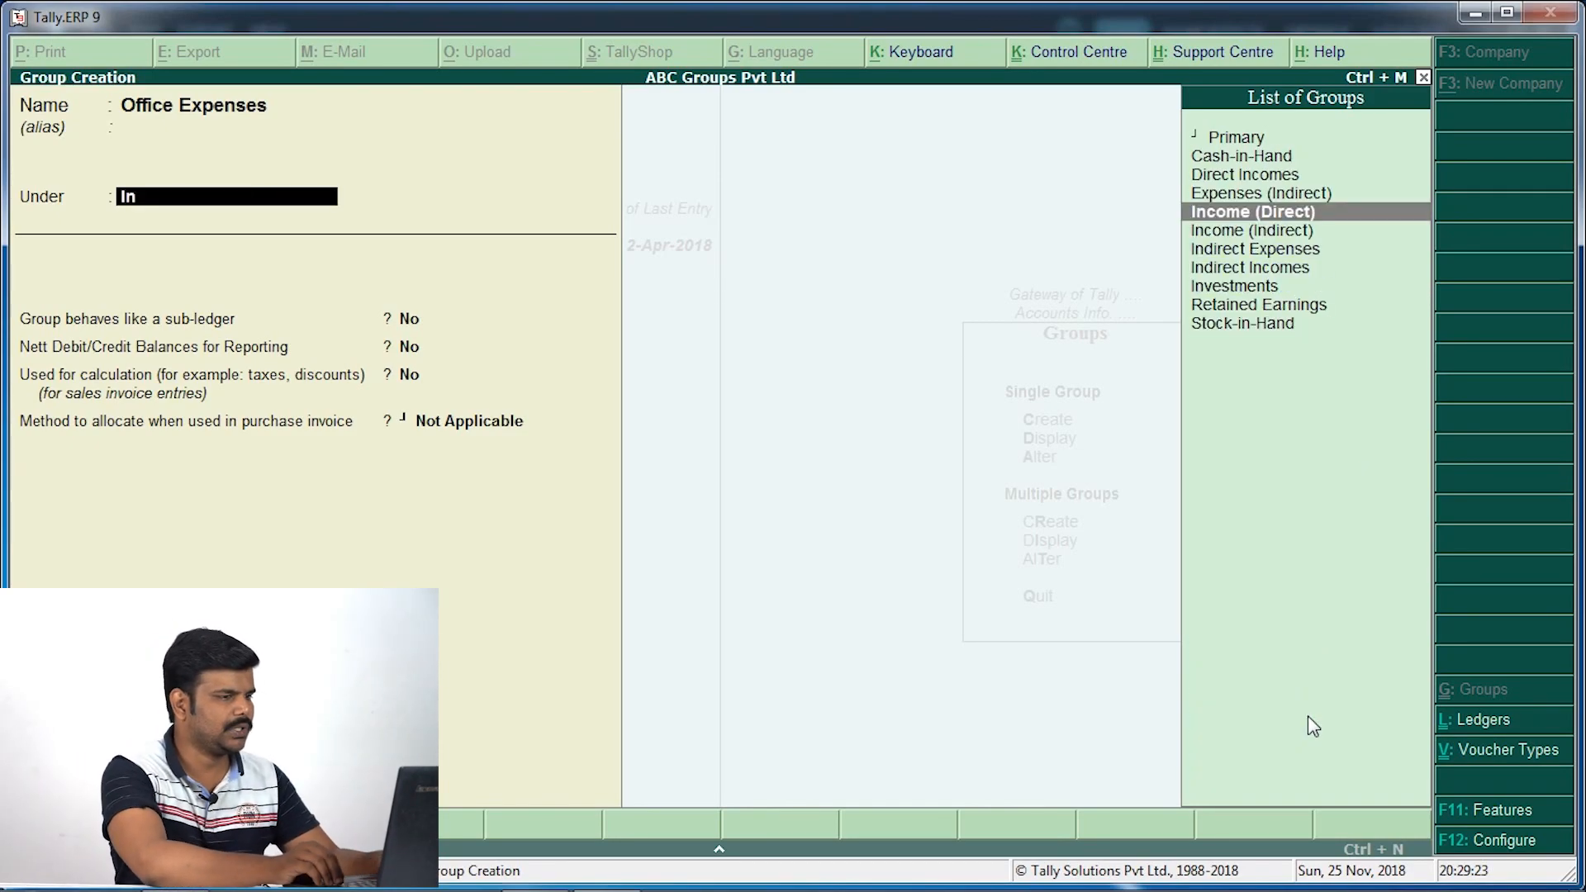
key("BackSpace")
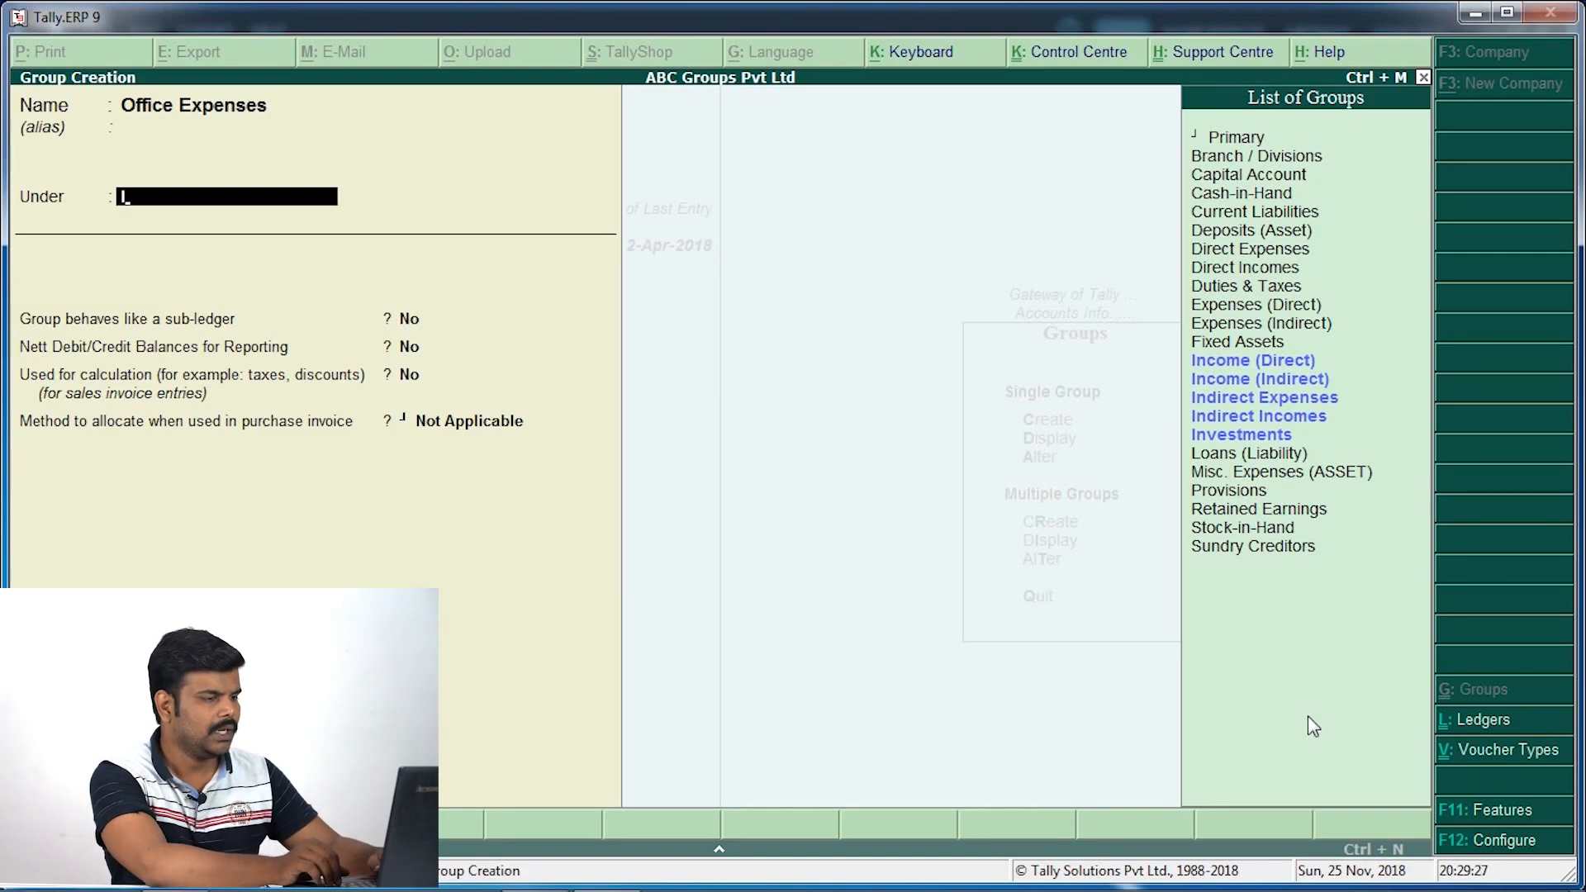
type("n")
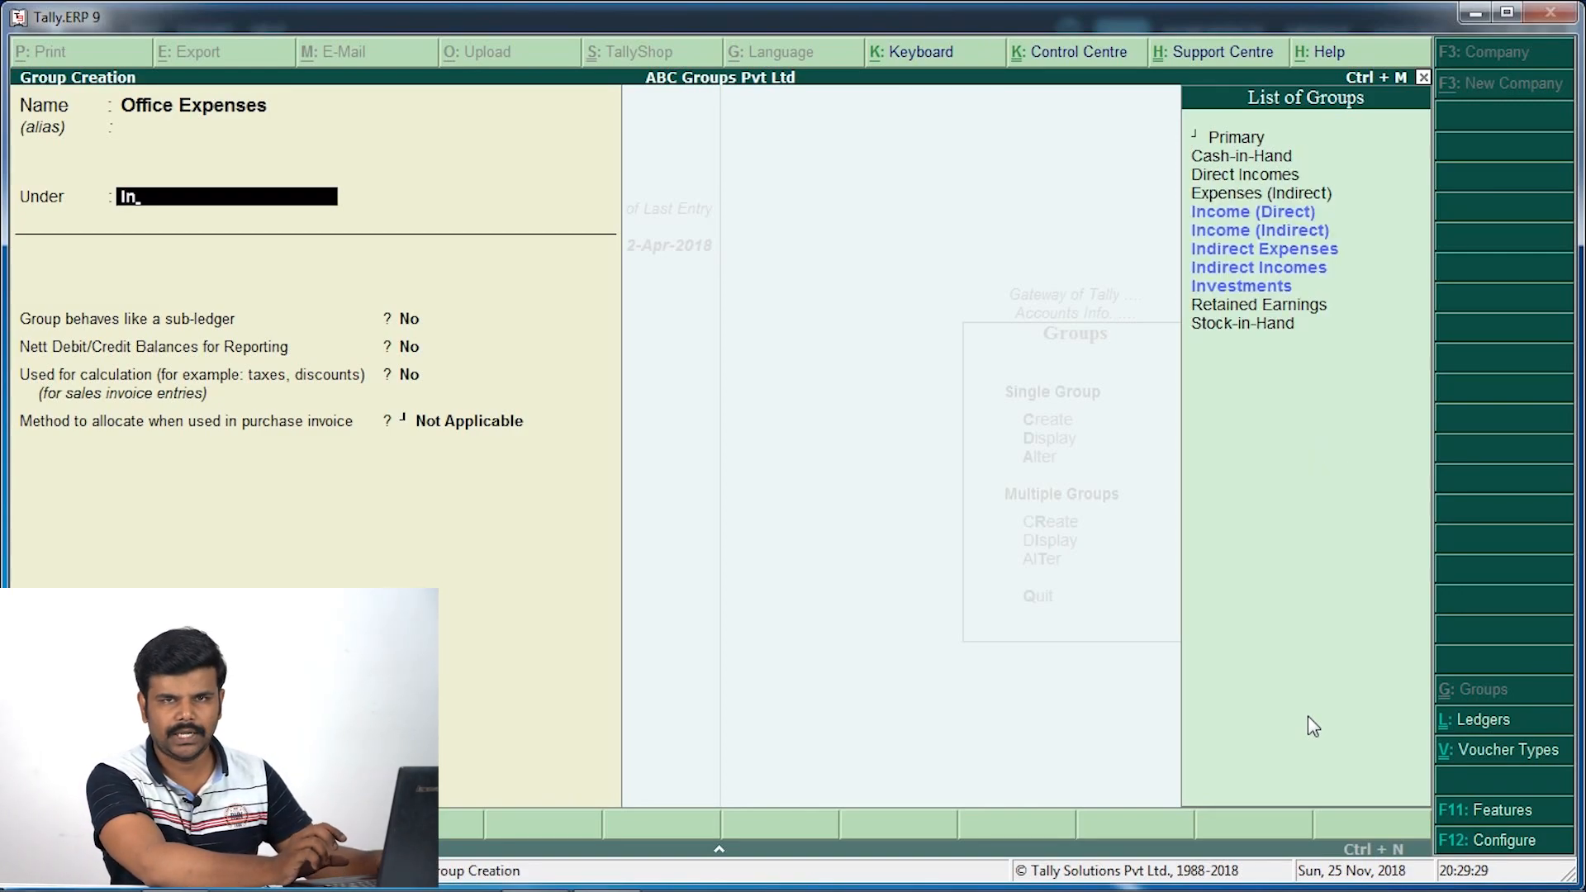
key("Down")
key("Down")
key("Down")
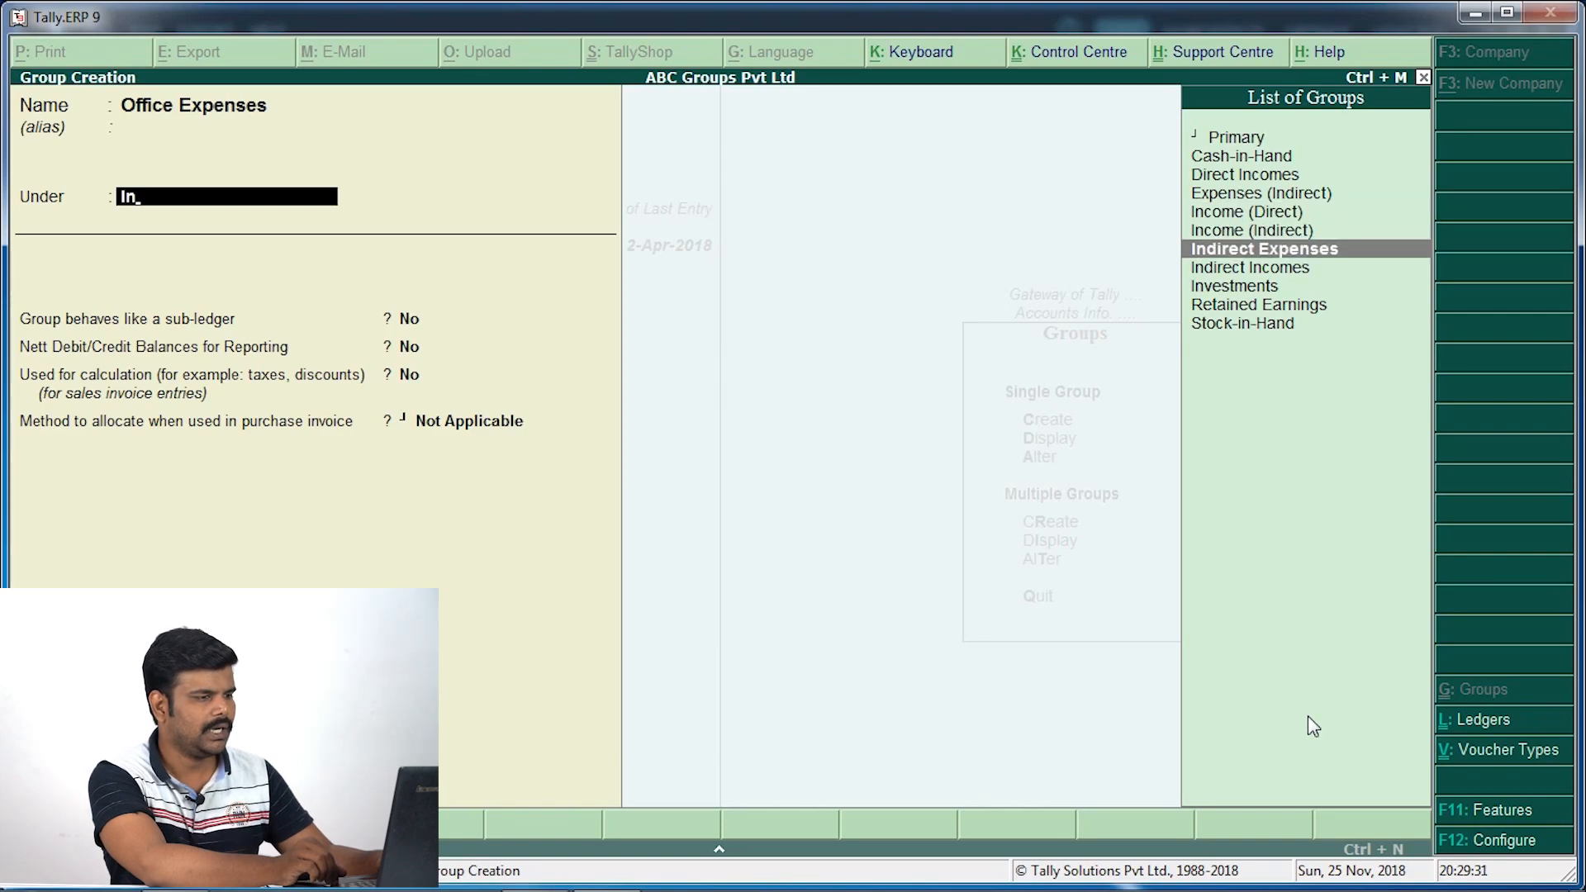
key("Return")
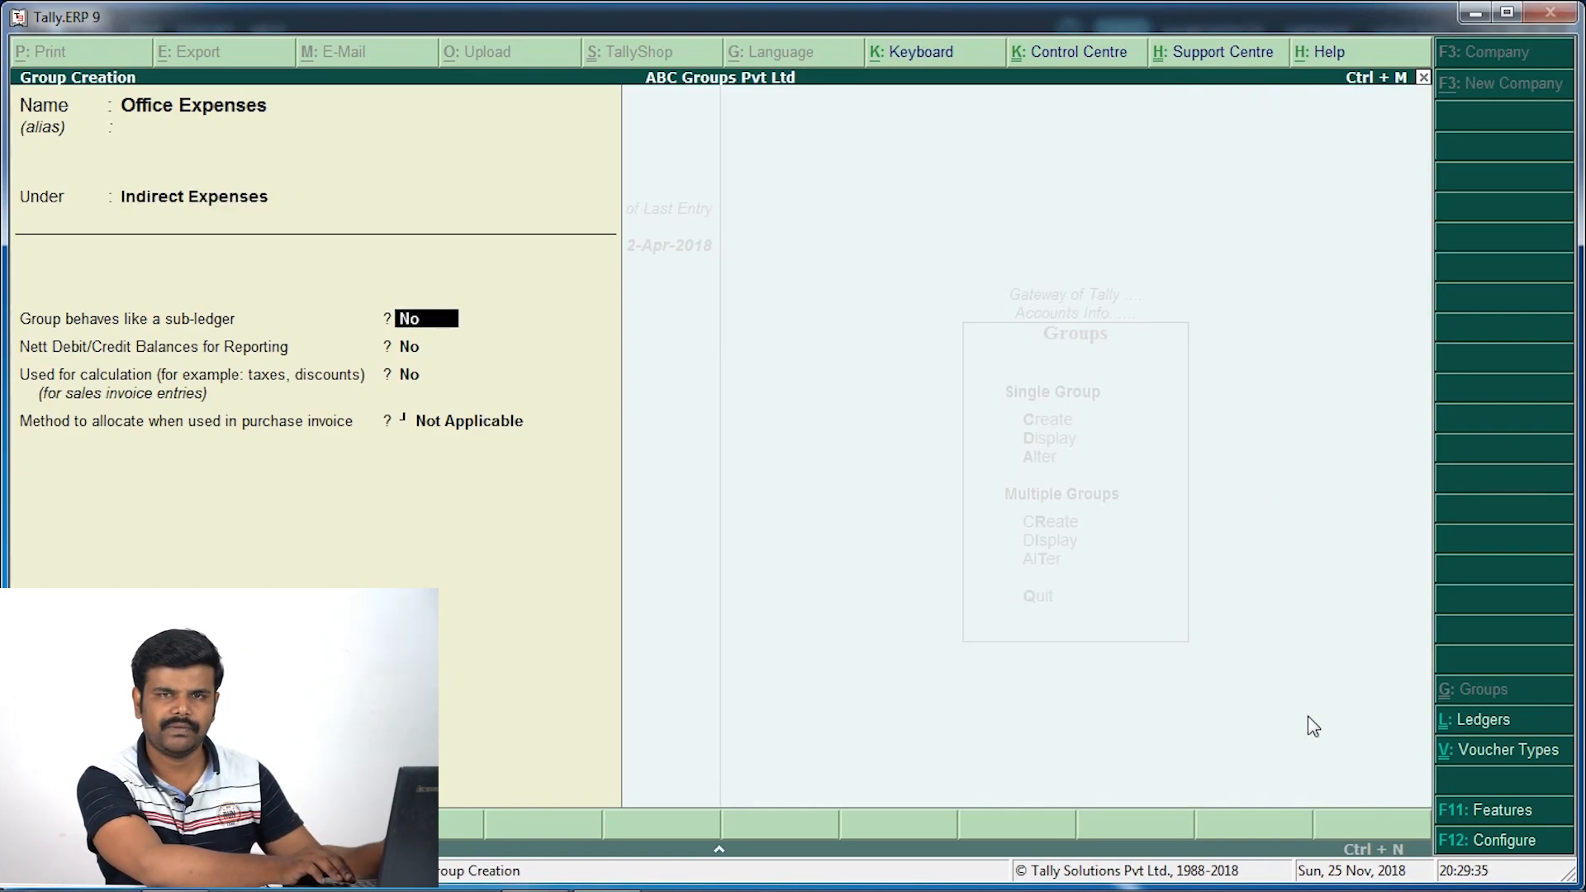
Accept the remaining default group settings, save the Office Expenses group and leave group creation
key("Return")
key("Return")
key("Return")
key("Return")
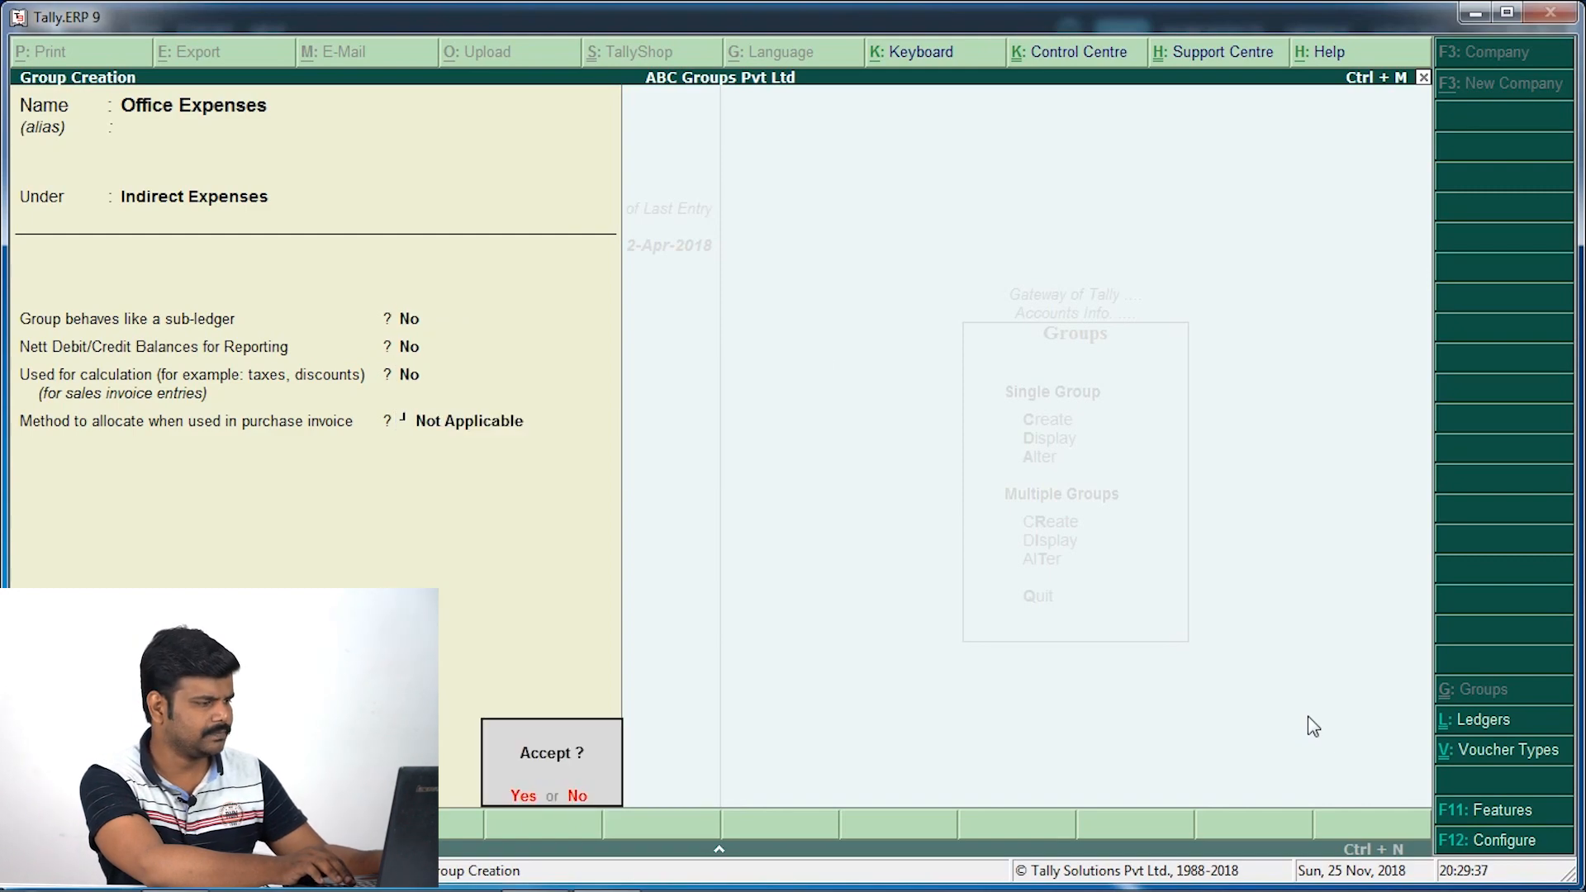
key("Return")
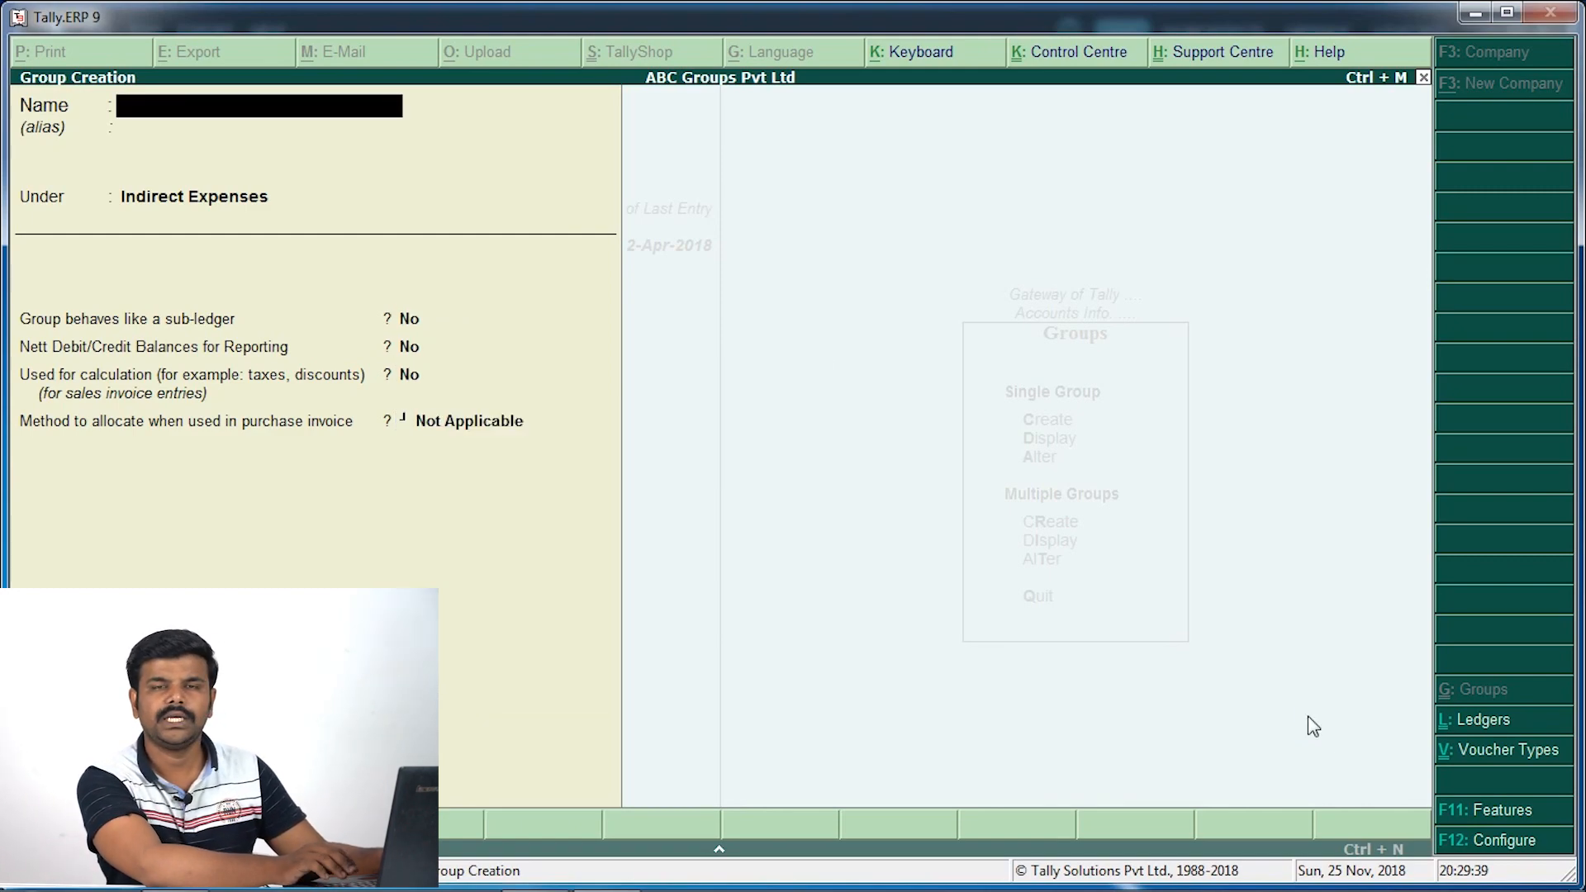
key("Escape")
key("Return")
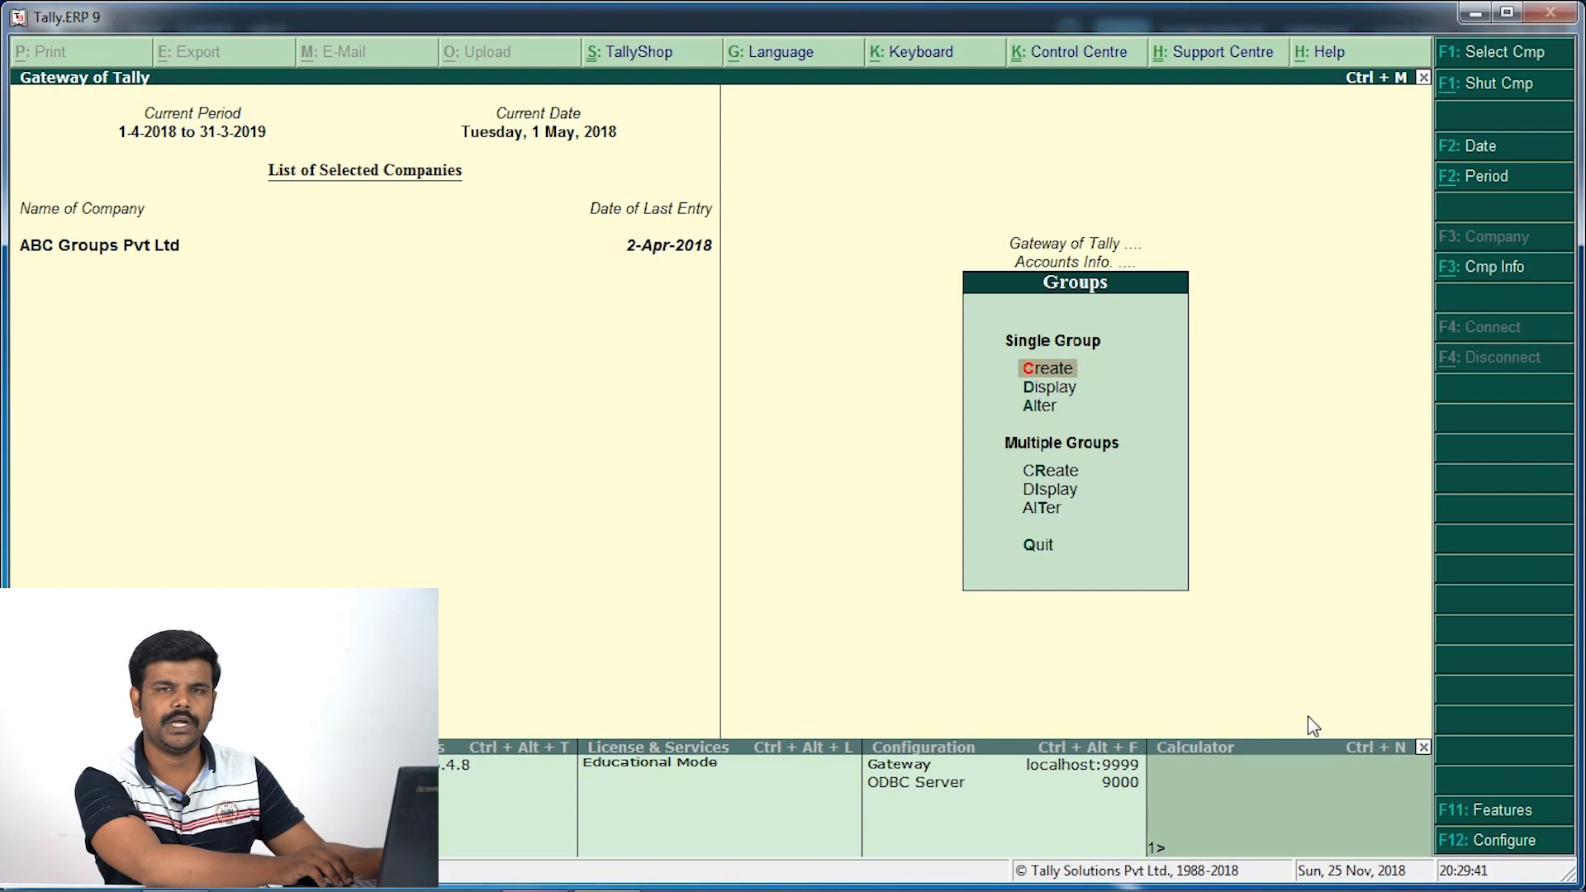
Find the Office Expenses group in the single-group alteration list, and leave the list without opening it
key("Down")
key("Down")
key("Return")
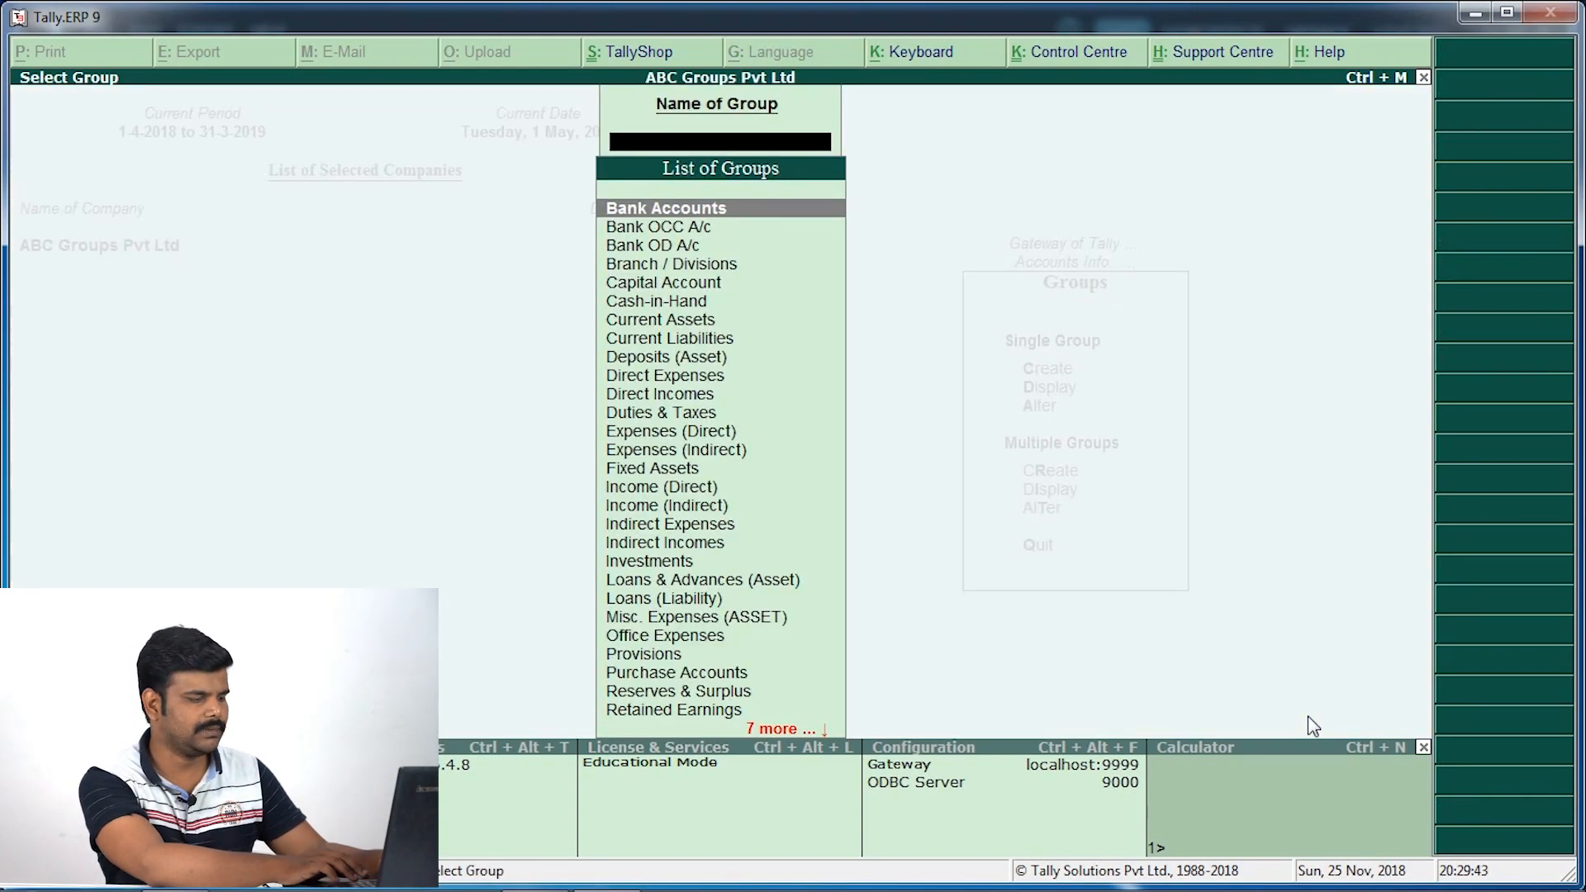
type("O")
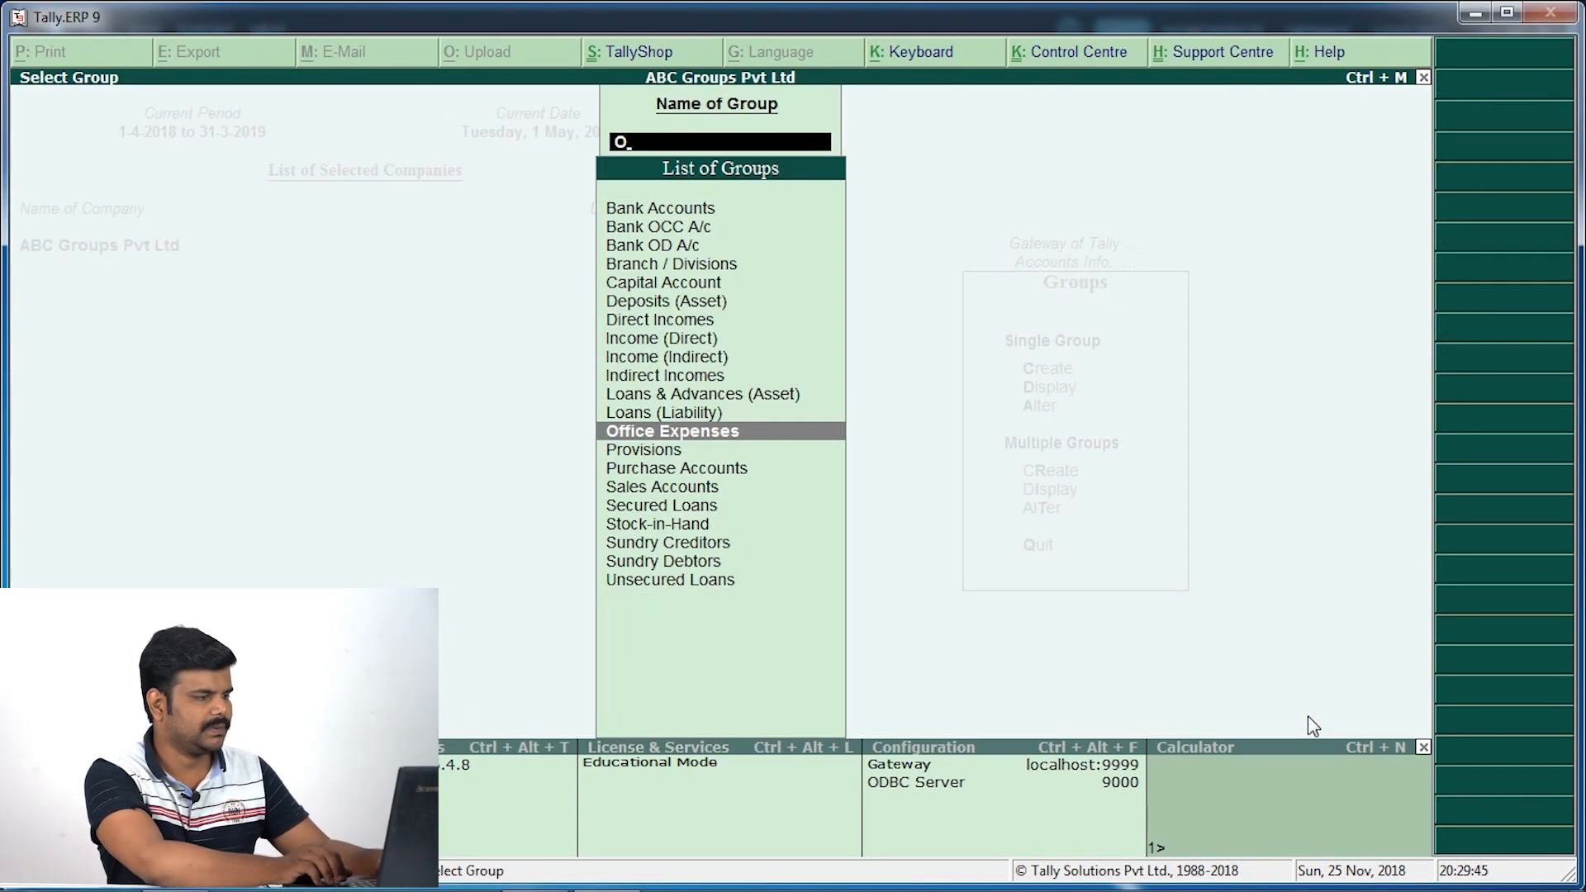
key("BackSpace")
key("Escape")
Examine all groups and their parents in the multiple-group alteration list, and leave it without saving changes
key("Down")
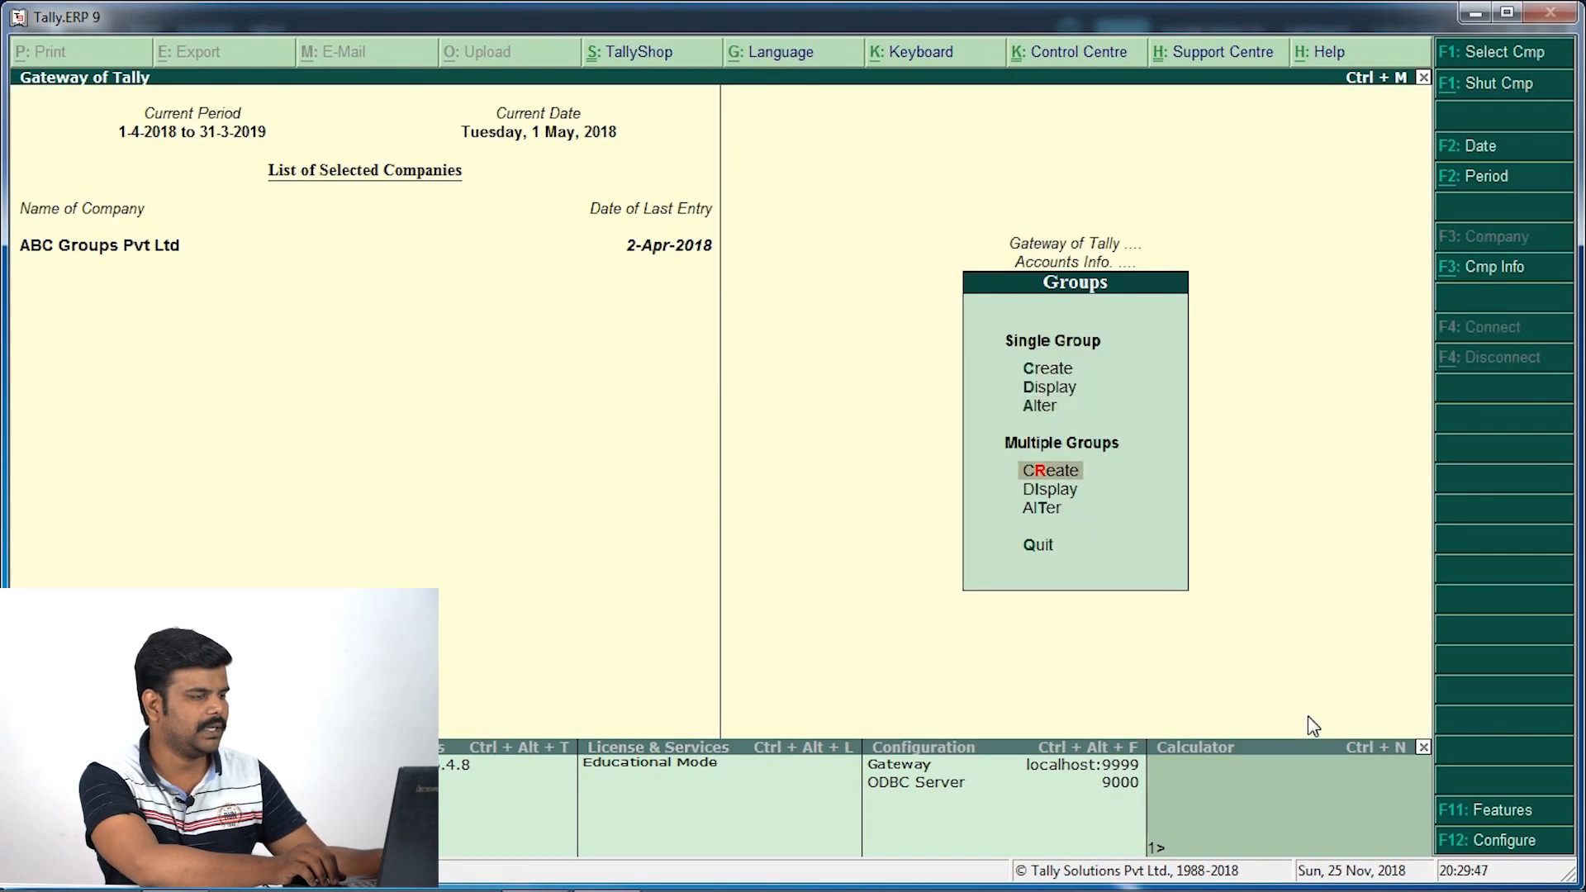
key("Down")
key("Down")
key("Return")
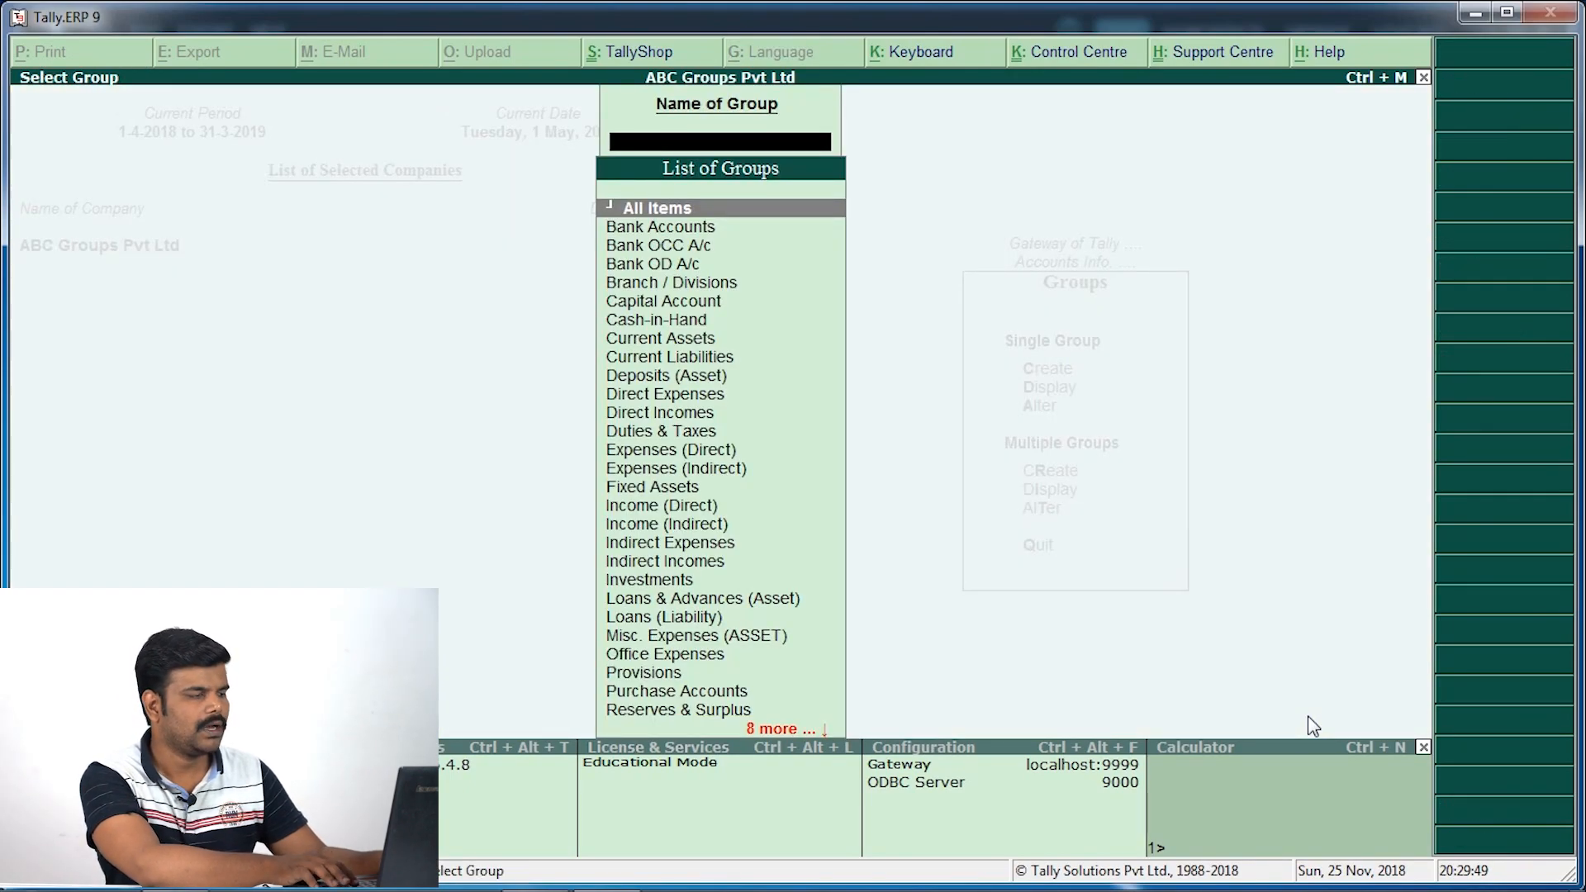
key("Return")
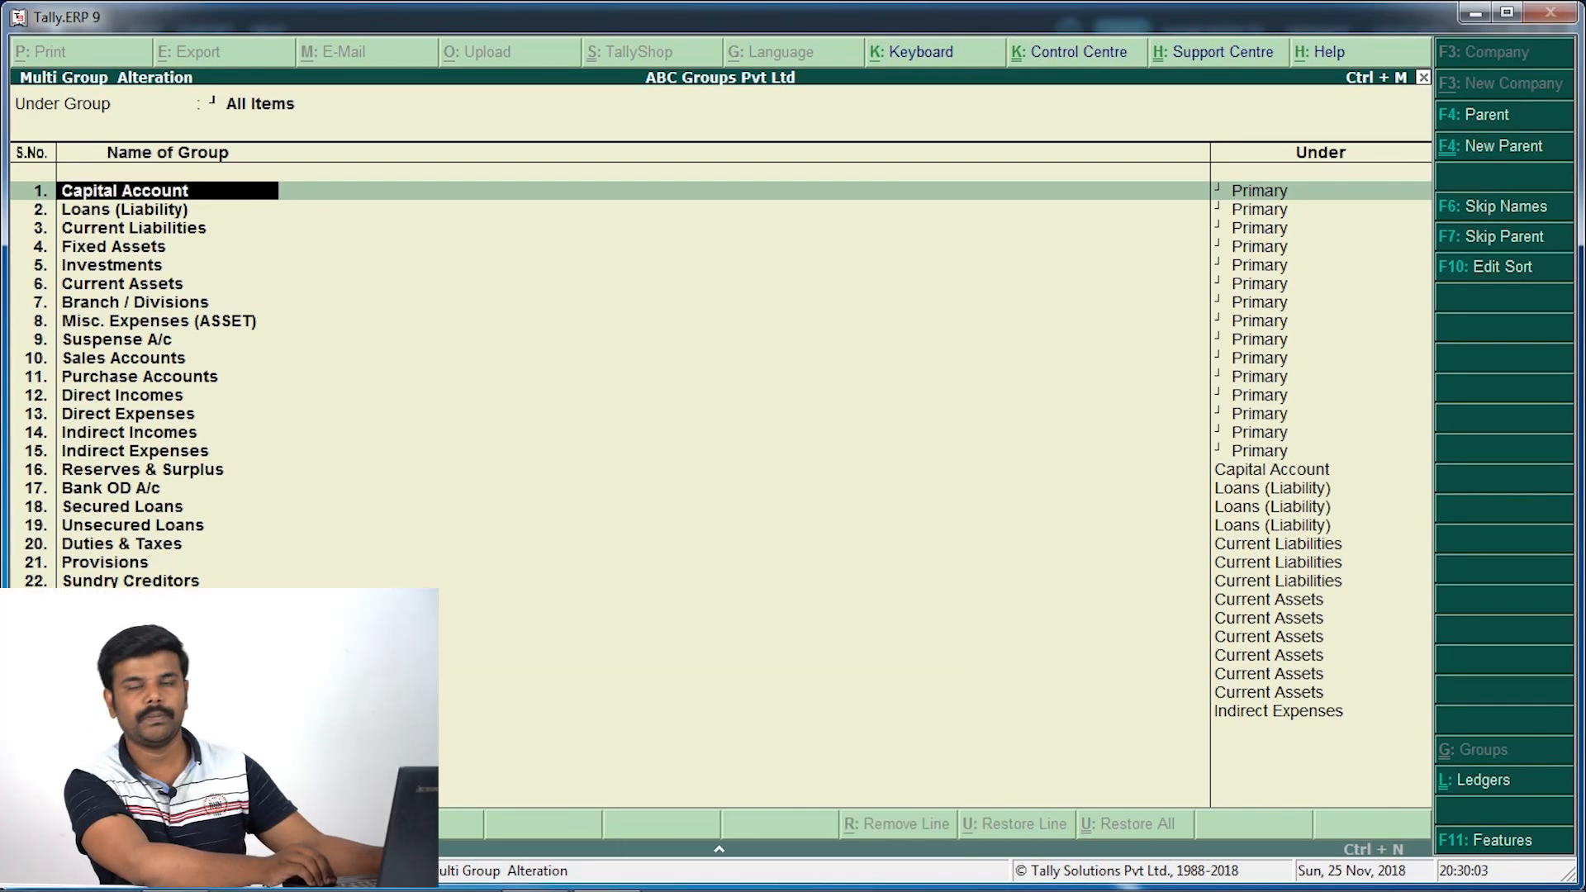
key("BackSpace")
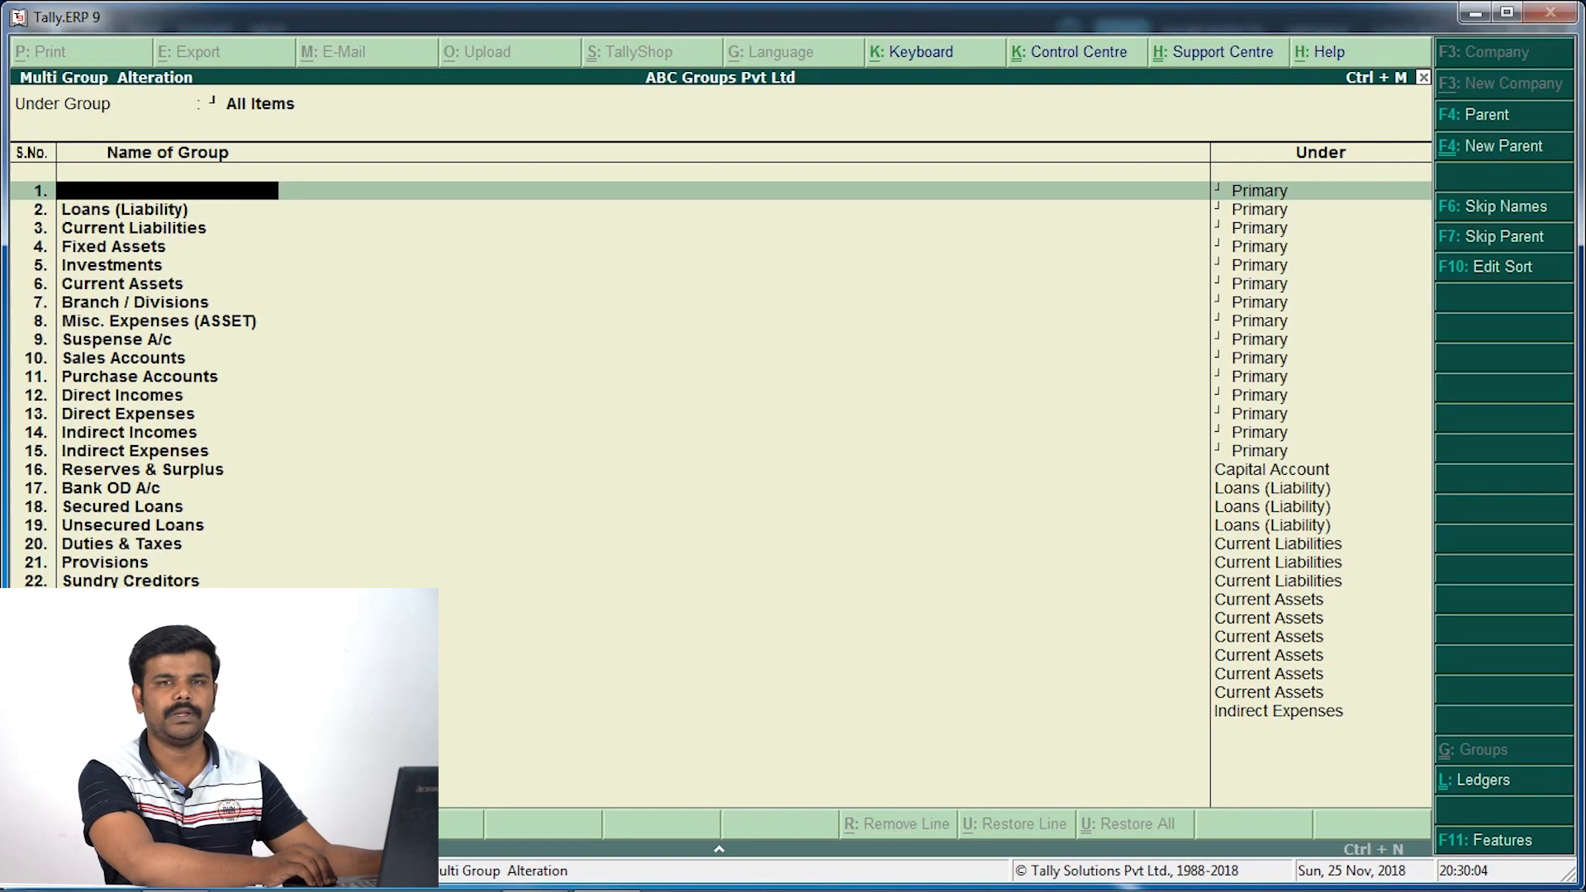
key("Escape")
key("Escape")
key("Escape")
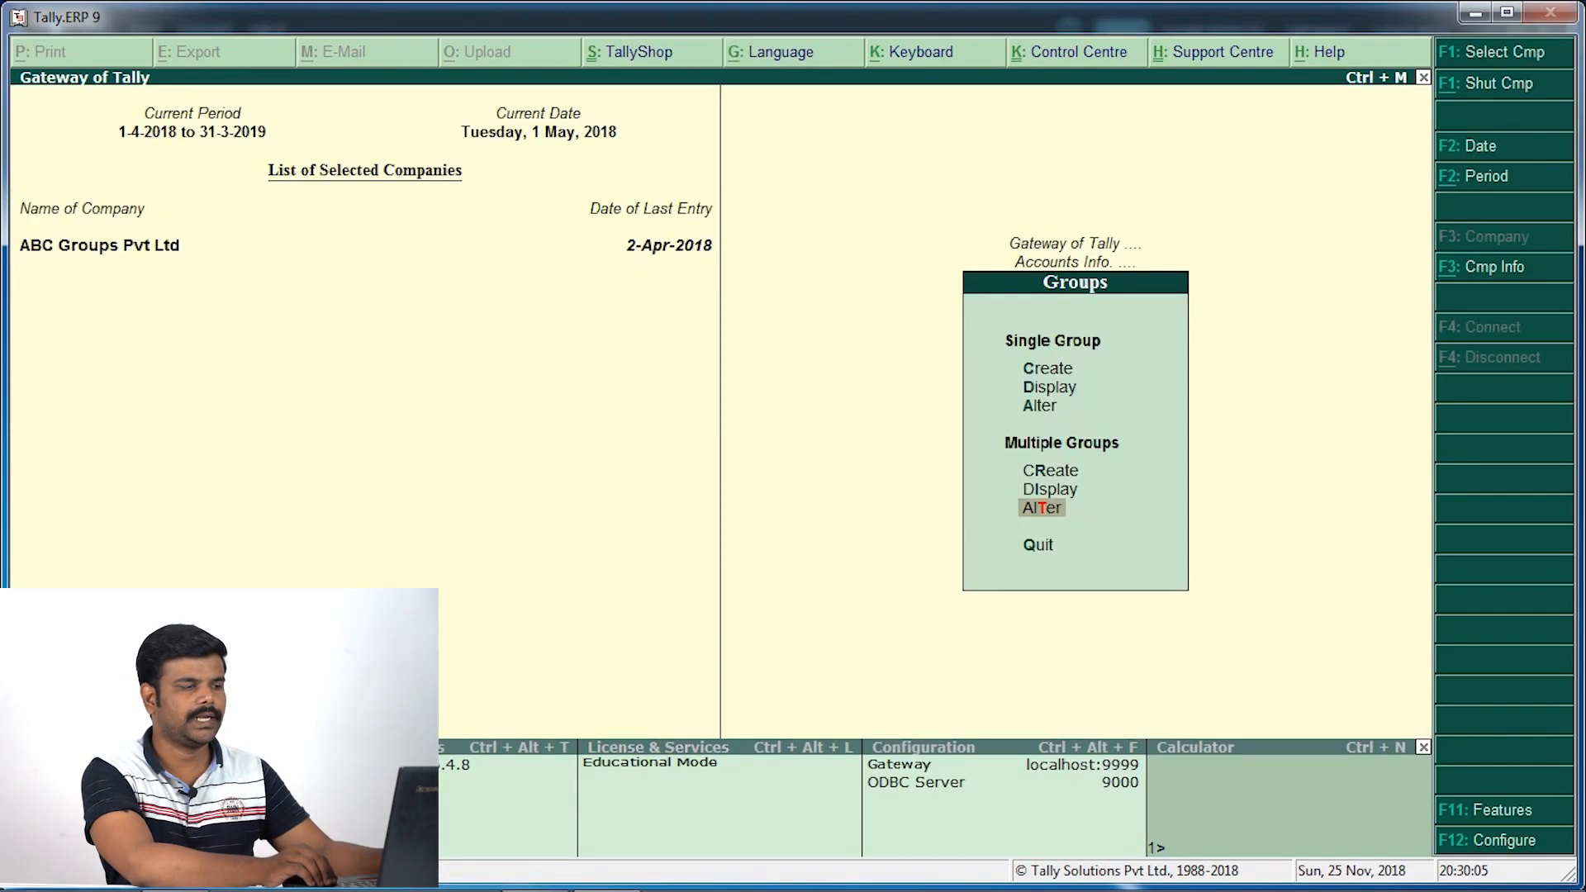
Start creating a single ledger named Rent and place it under the Office Expenses group
key("Escape")
key("a")
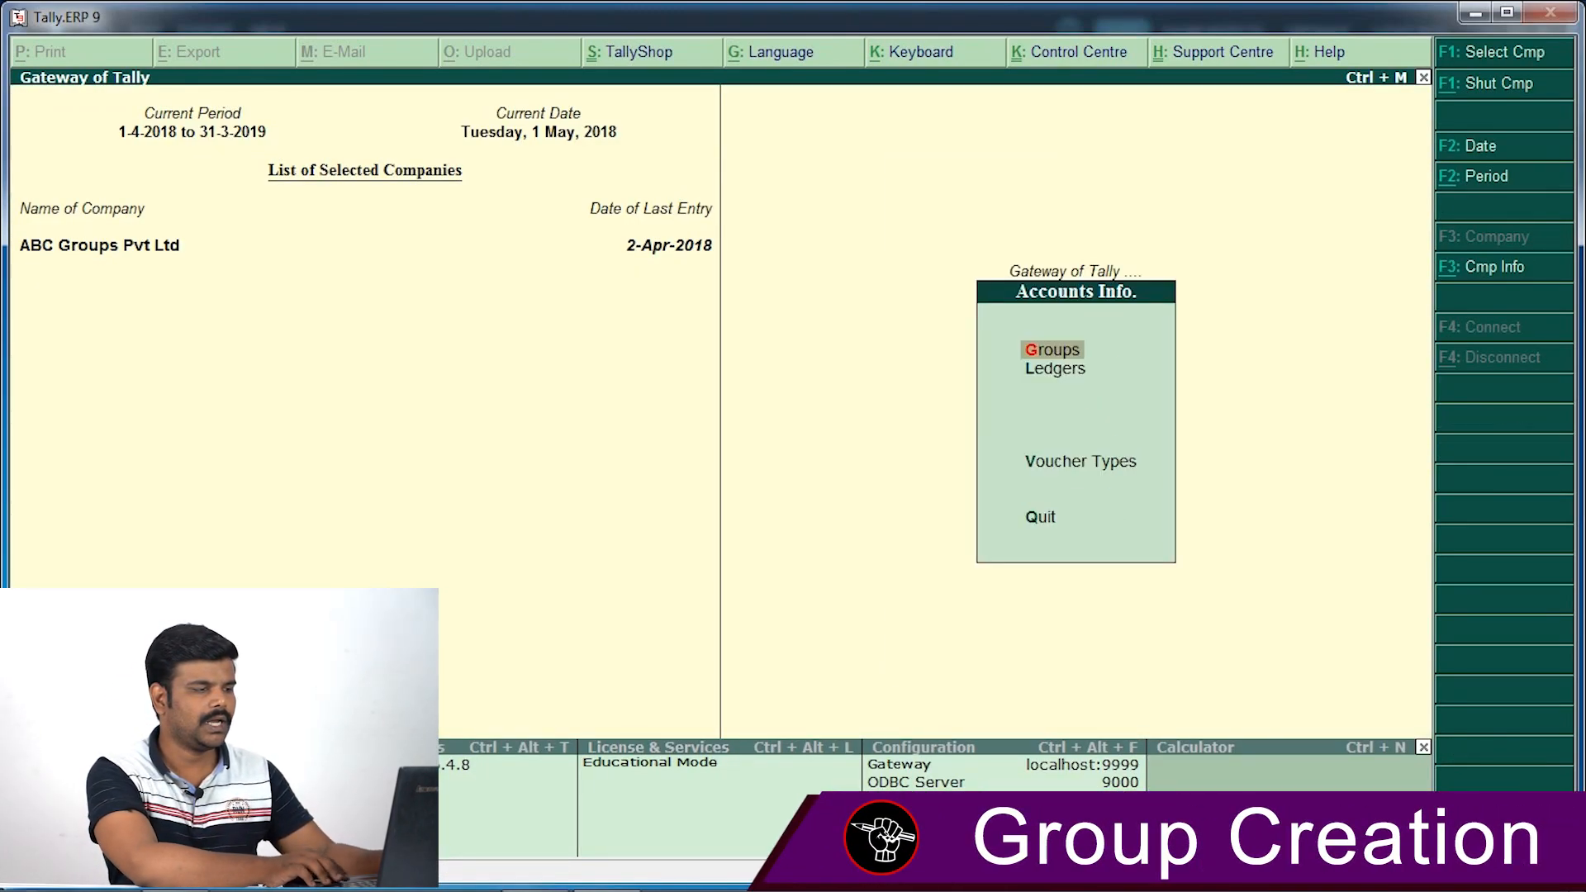
key("l")
key("Return")
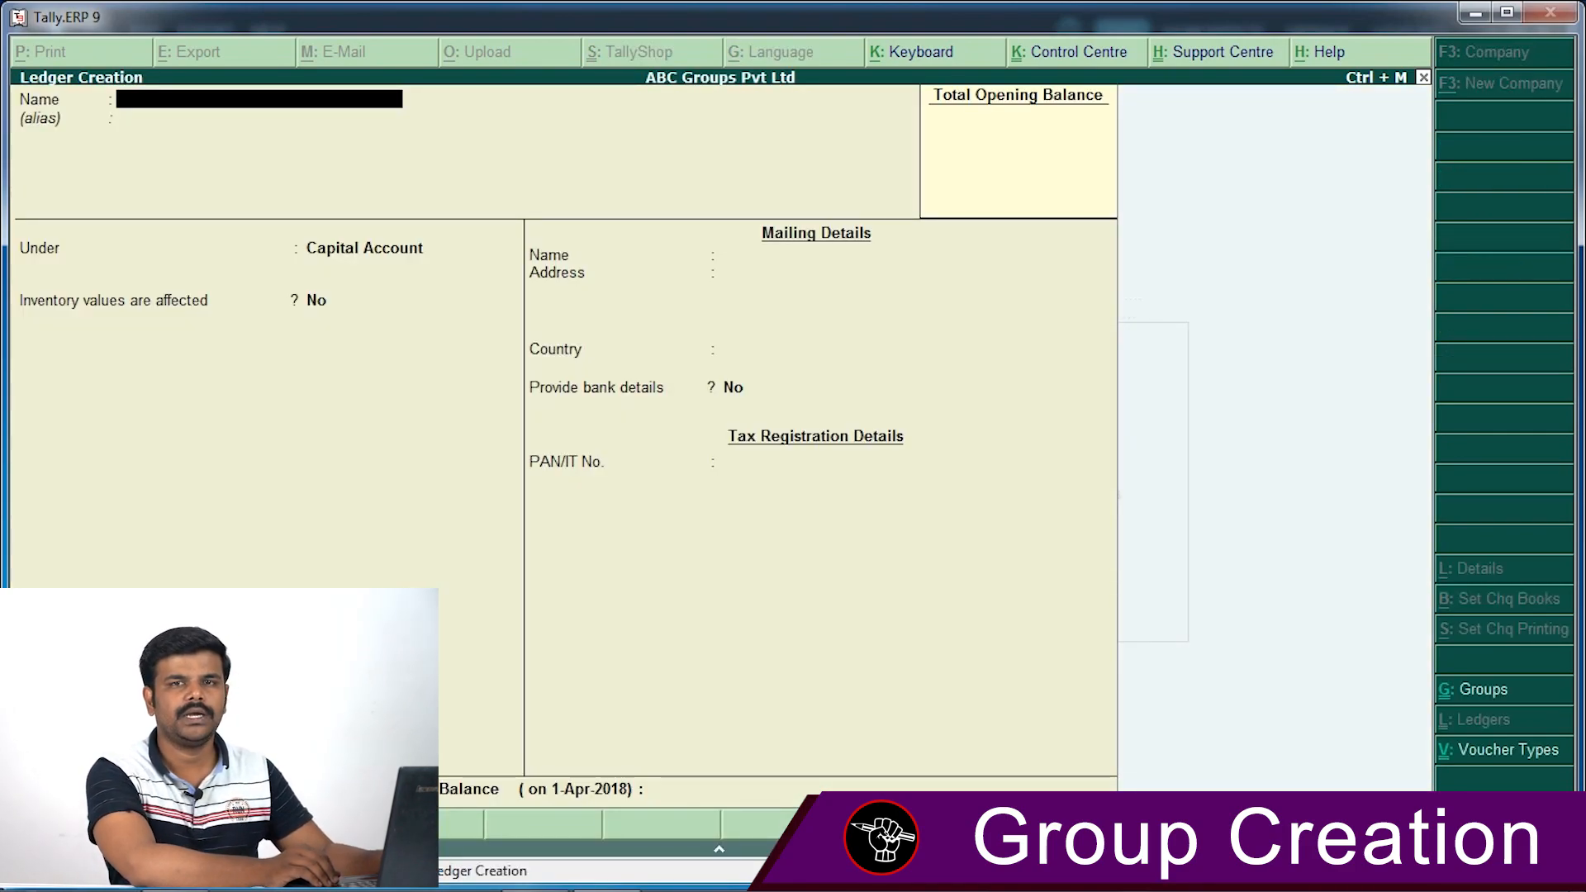
type("Rent")
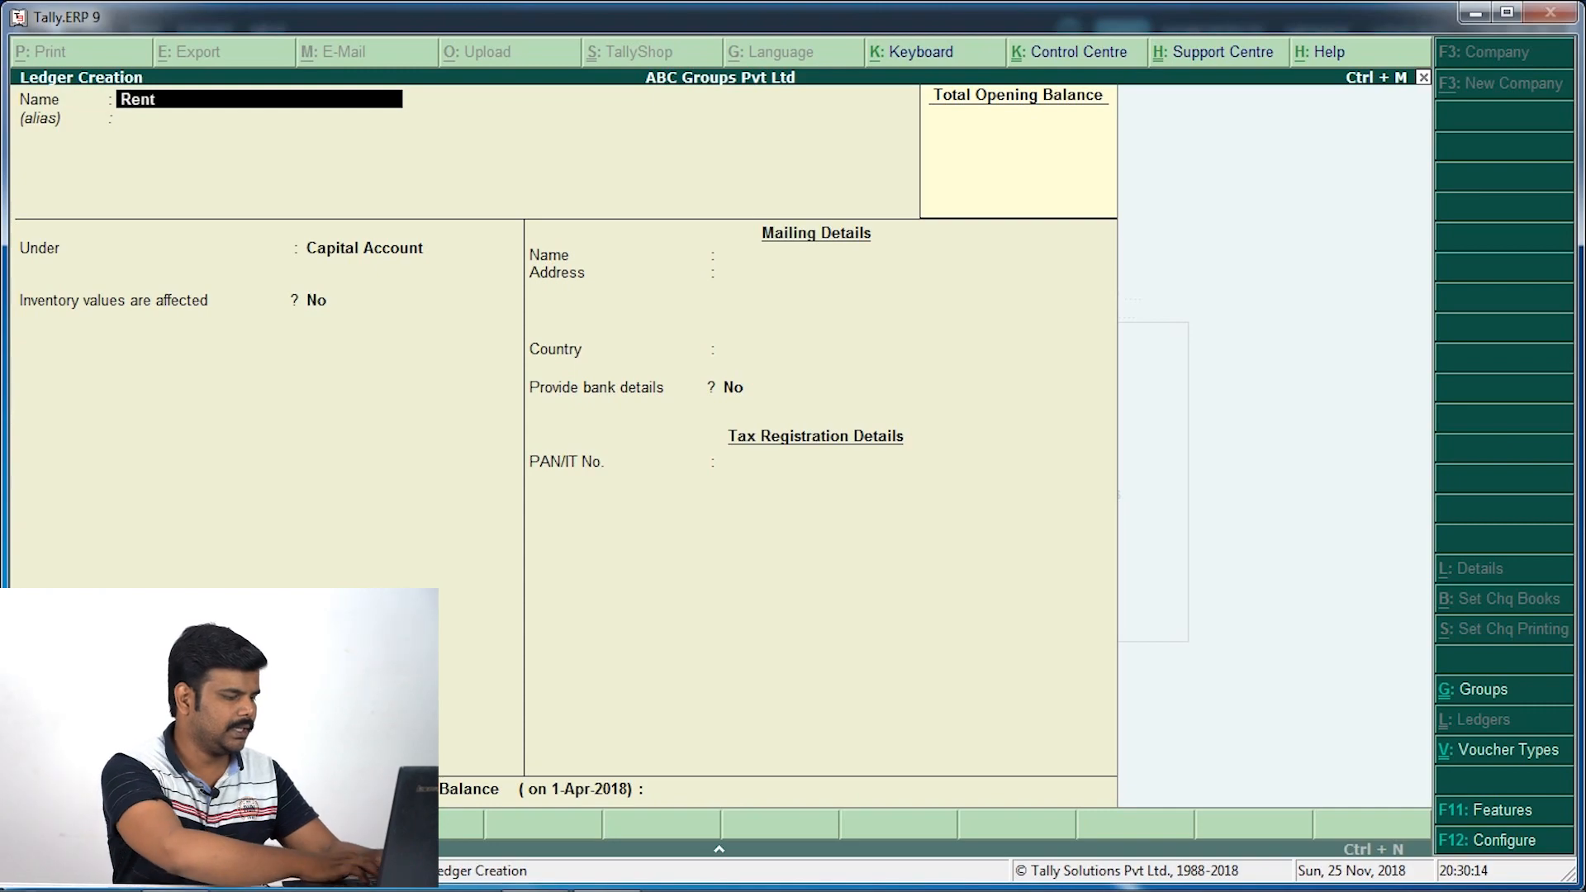
key("Return")
key("Return")
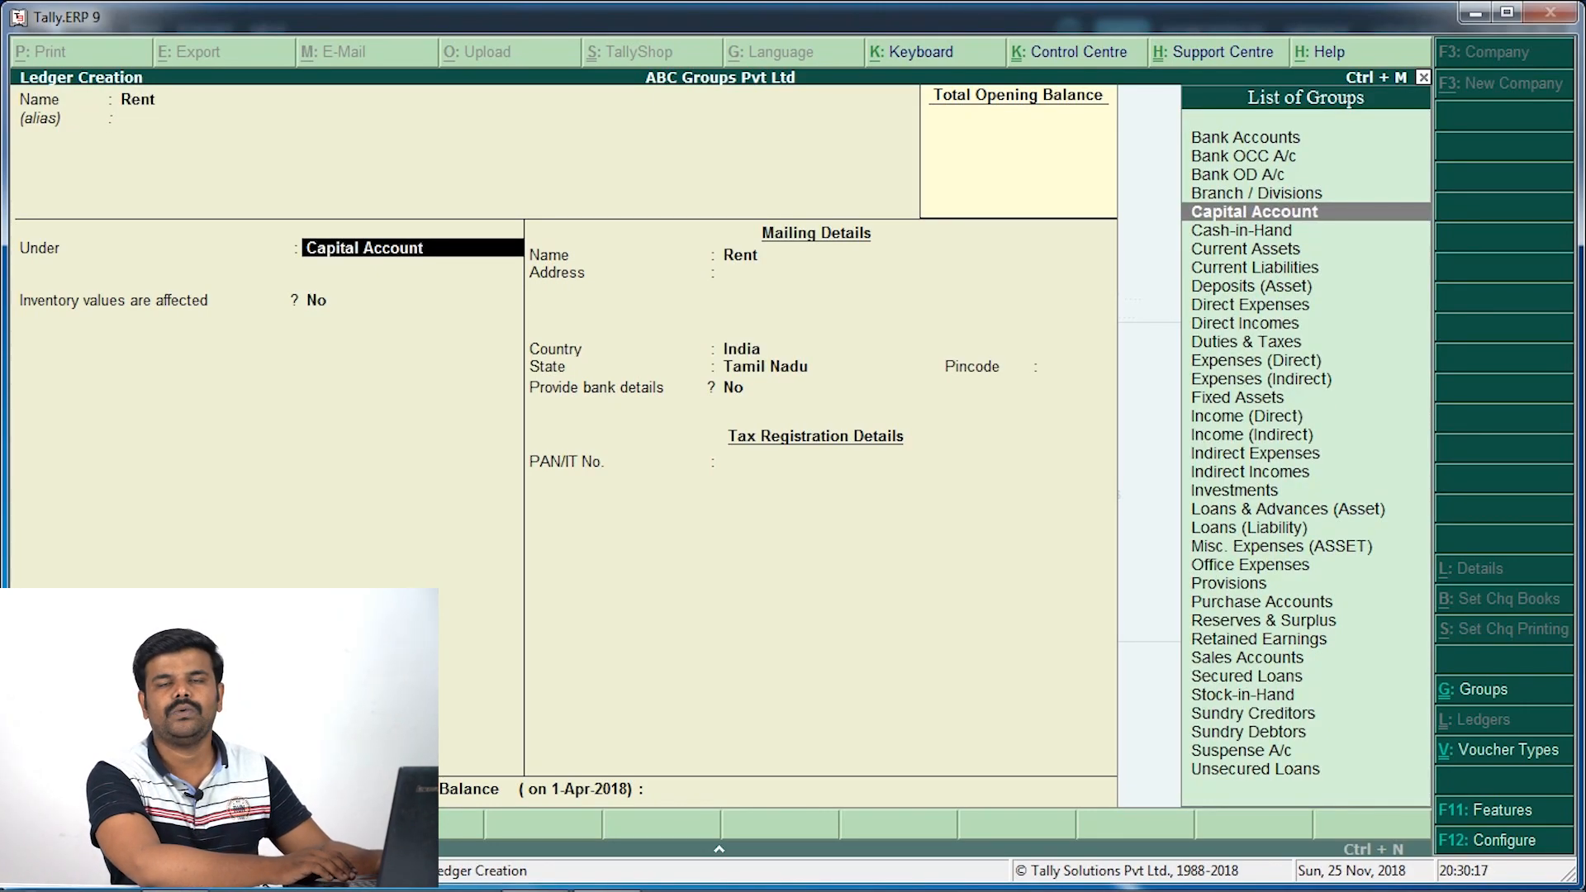
type("Of")
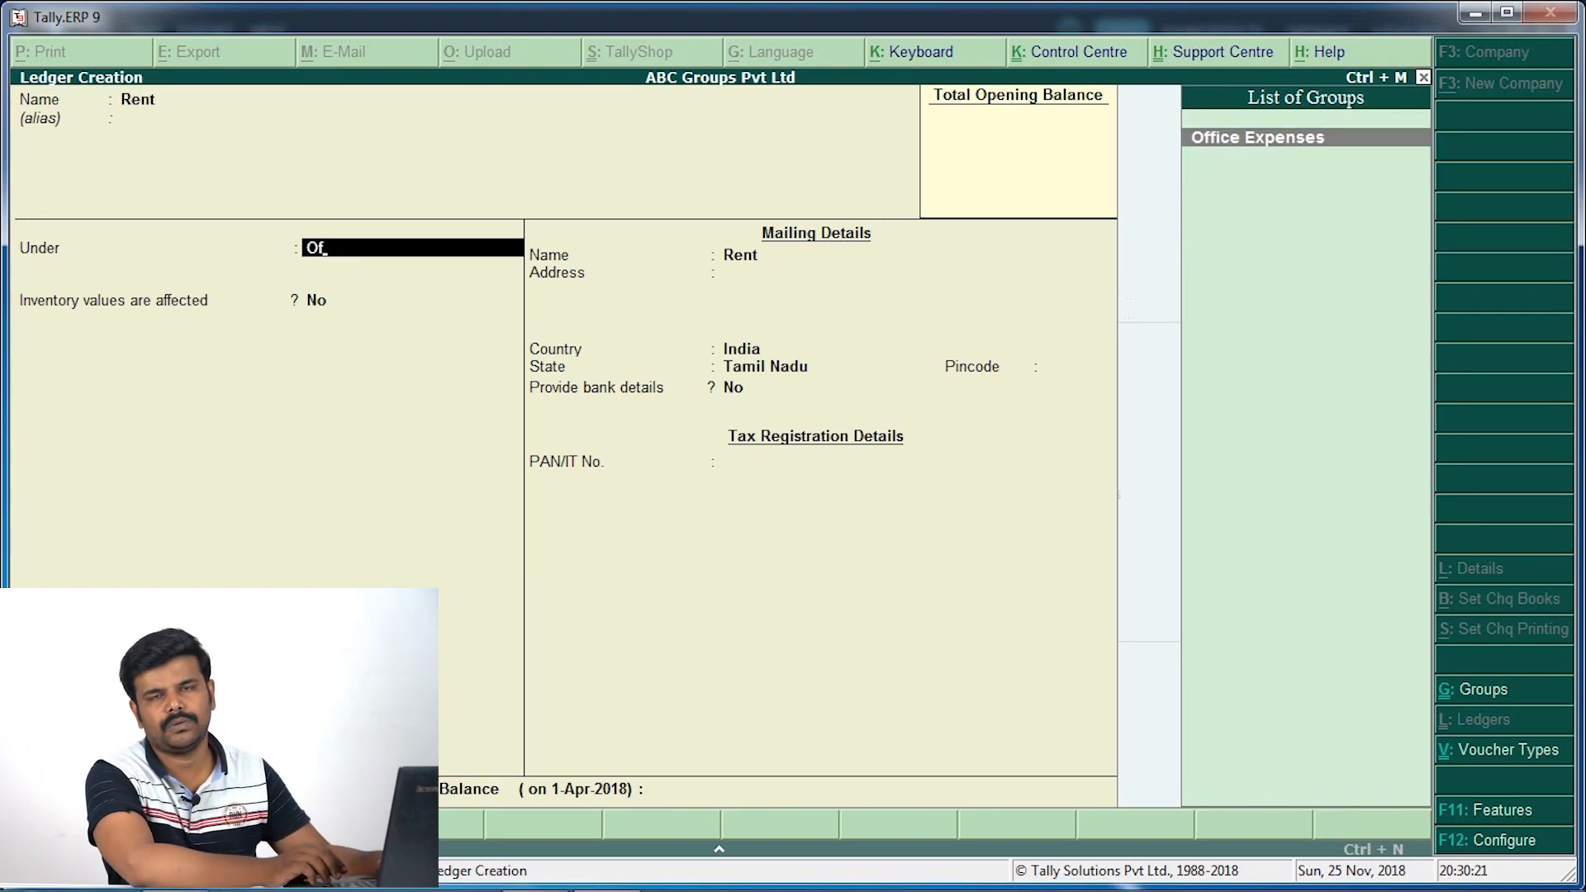
key("Return")
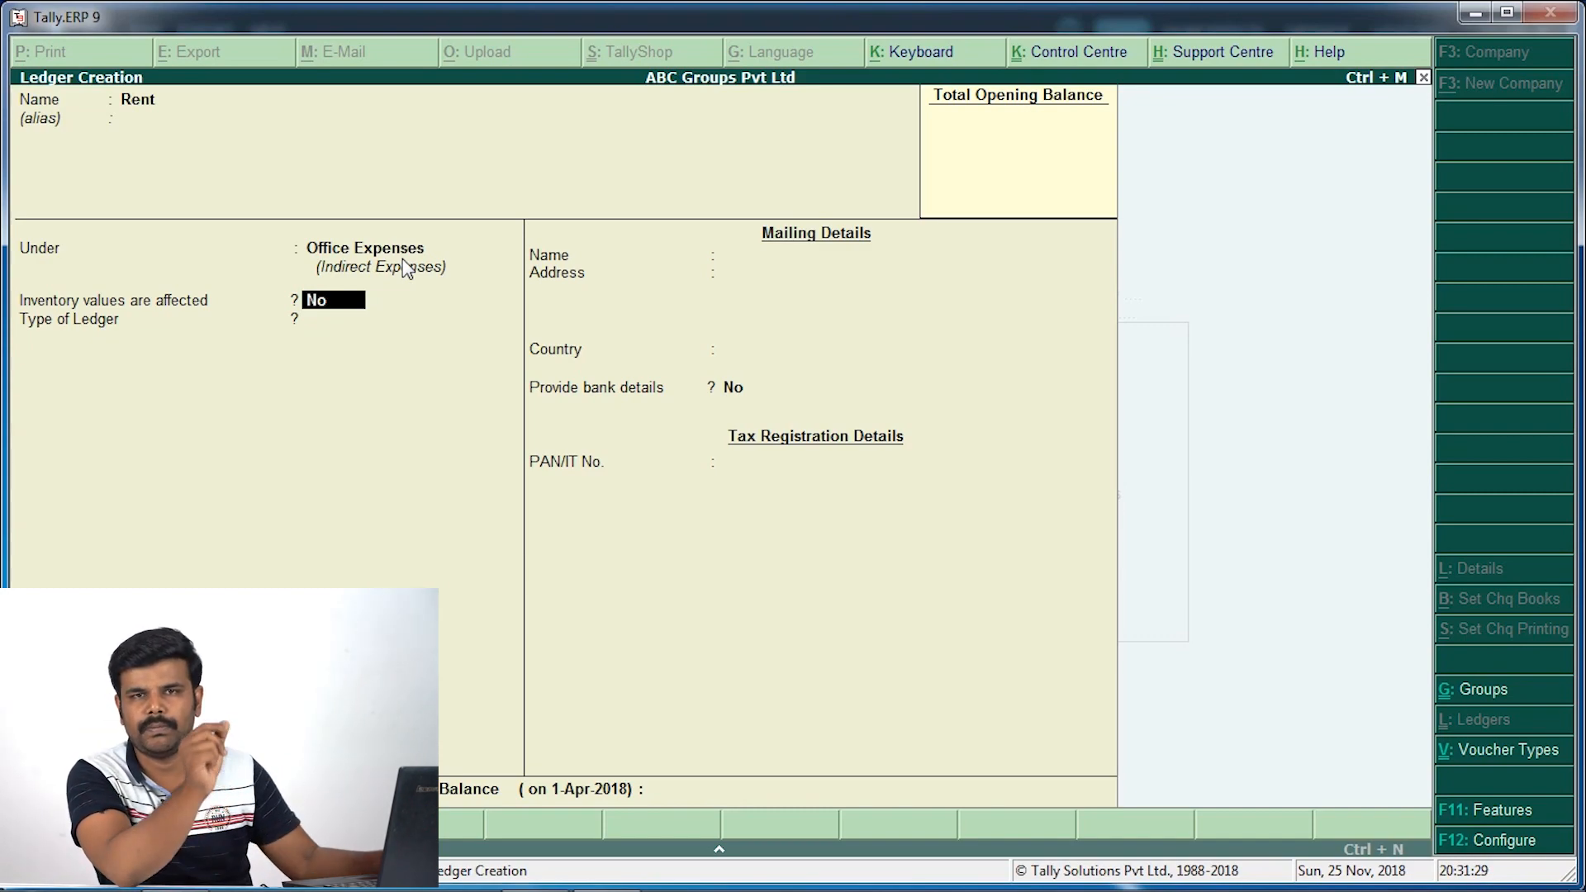
Abandon the Rent ledger without saving it and return to the accounts information options
key("BackSpace")
key("Down")
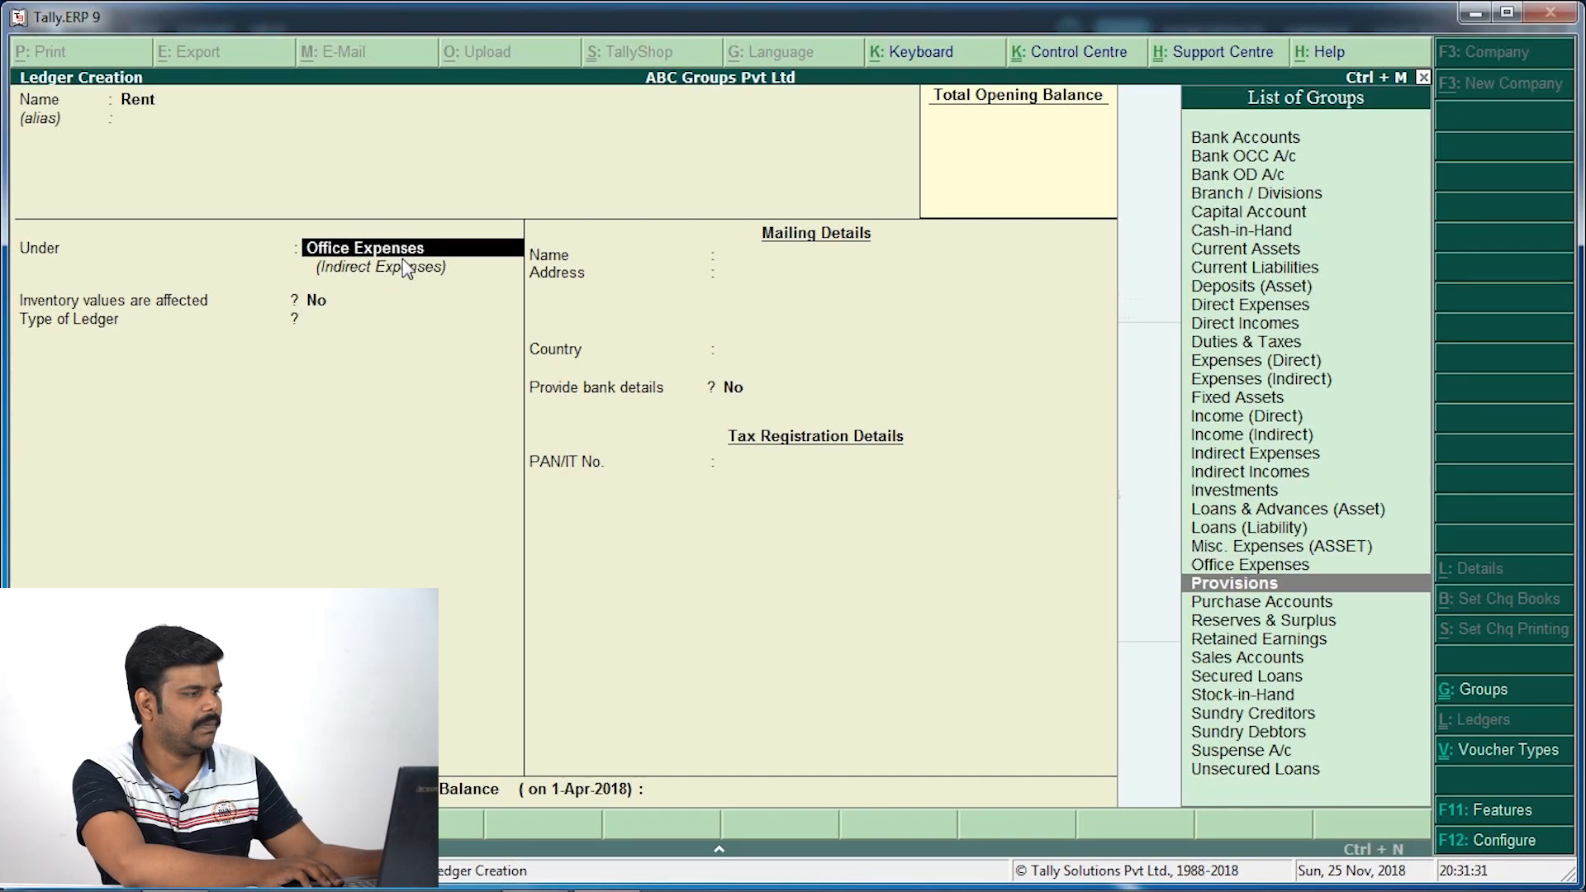
key("Escape")
key("Escape")
key("Return")
key("Escape")
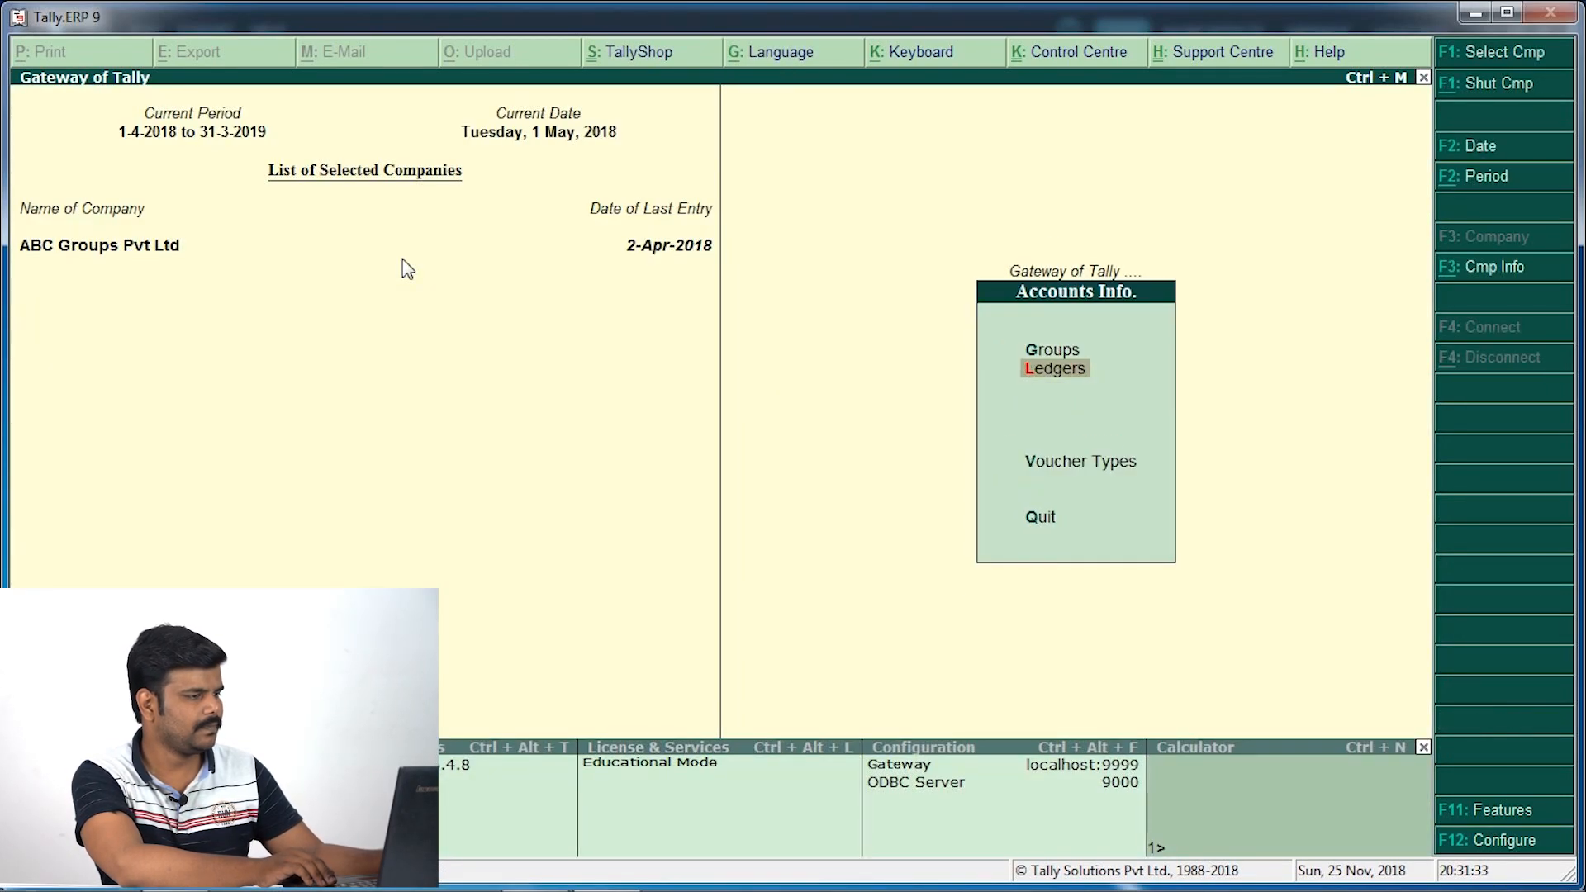
key("Return")
key("Down")
key("Down")
key("Escape")
Open the Office Expenses group for single-group alteration
key("Up")
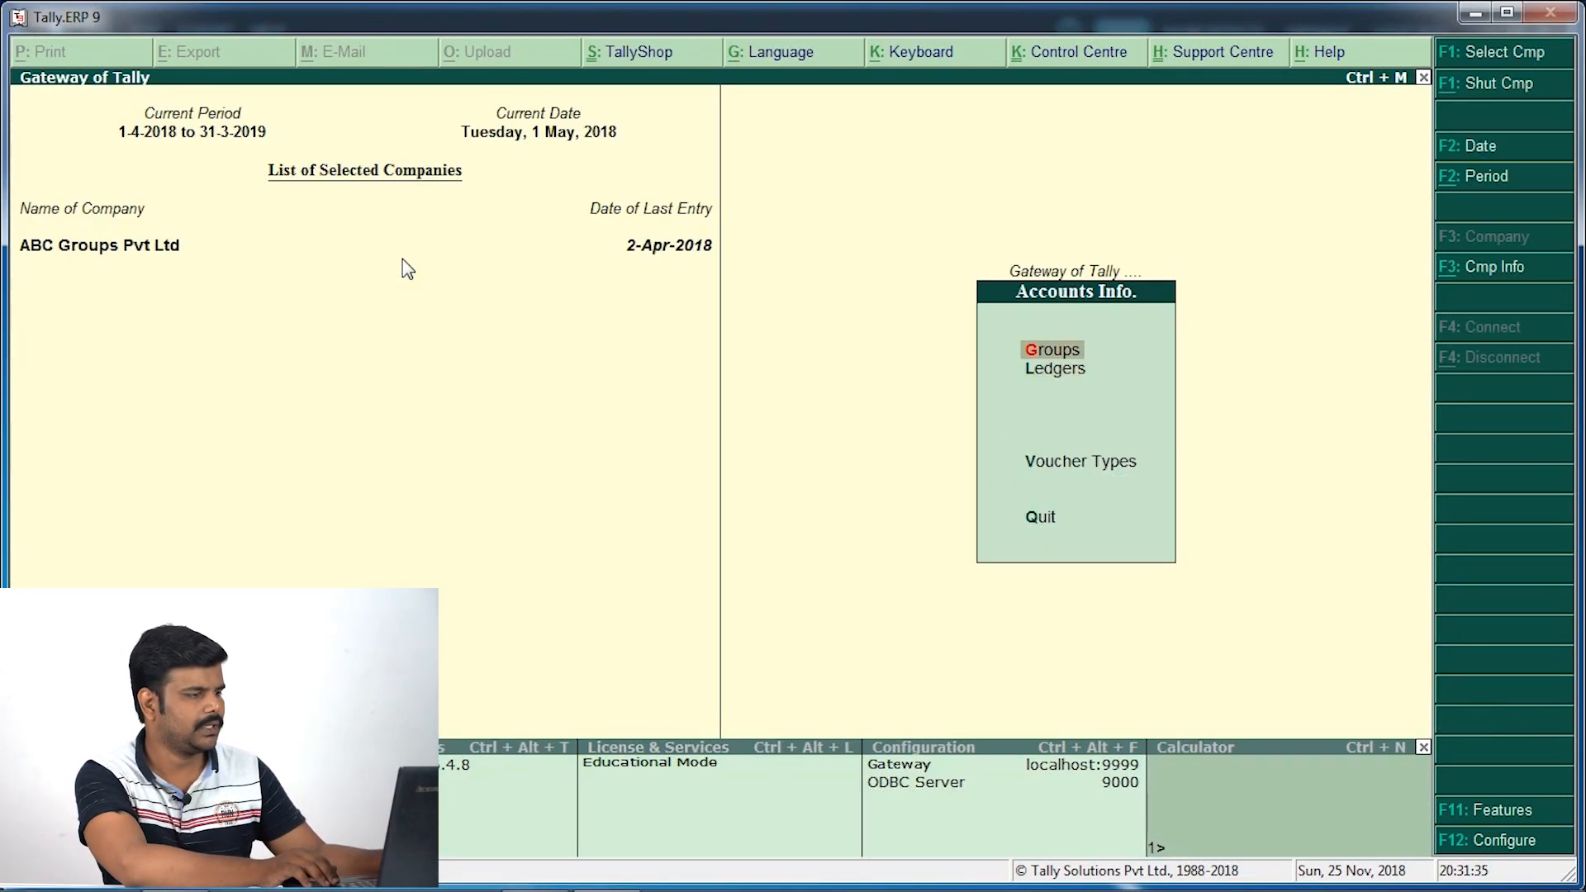
key("Return")
key("Down")
key("Down")
key("Return")
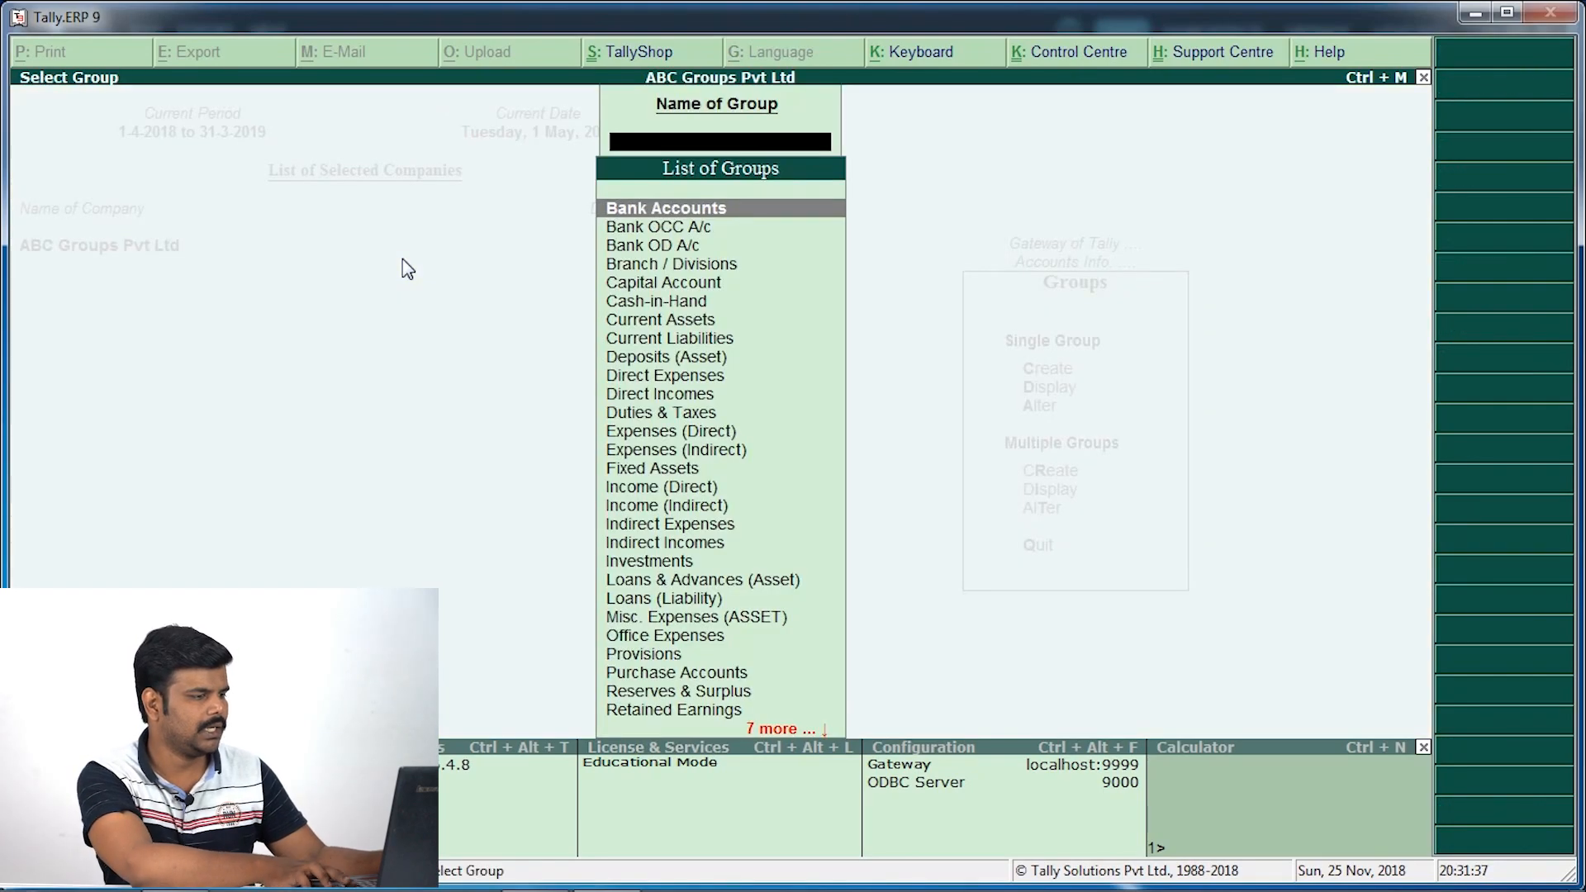
type("Of")
key("Return")
Change the parent of the Office Expenses group to Indirect Incomes, leaving the alias empty
key("Return")
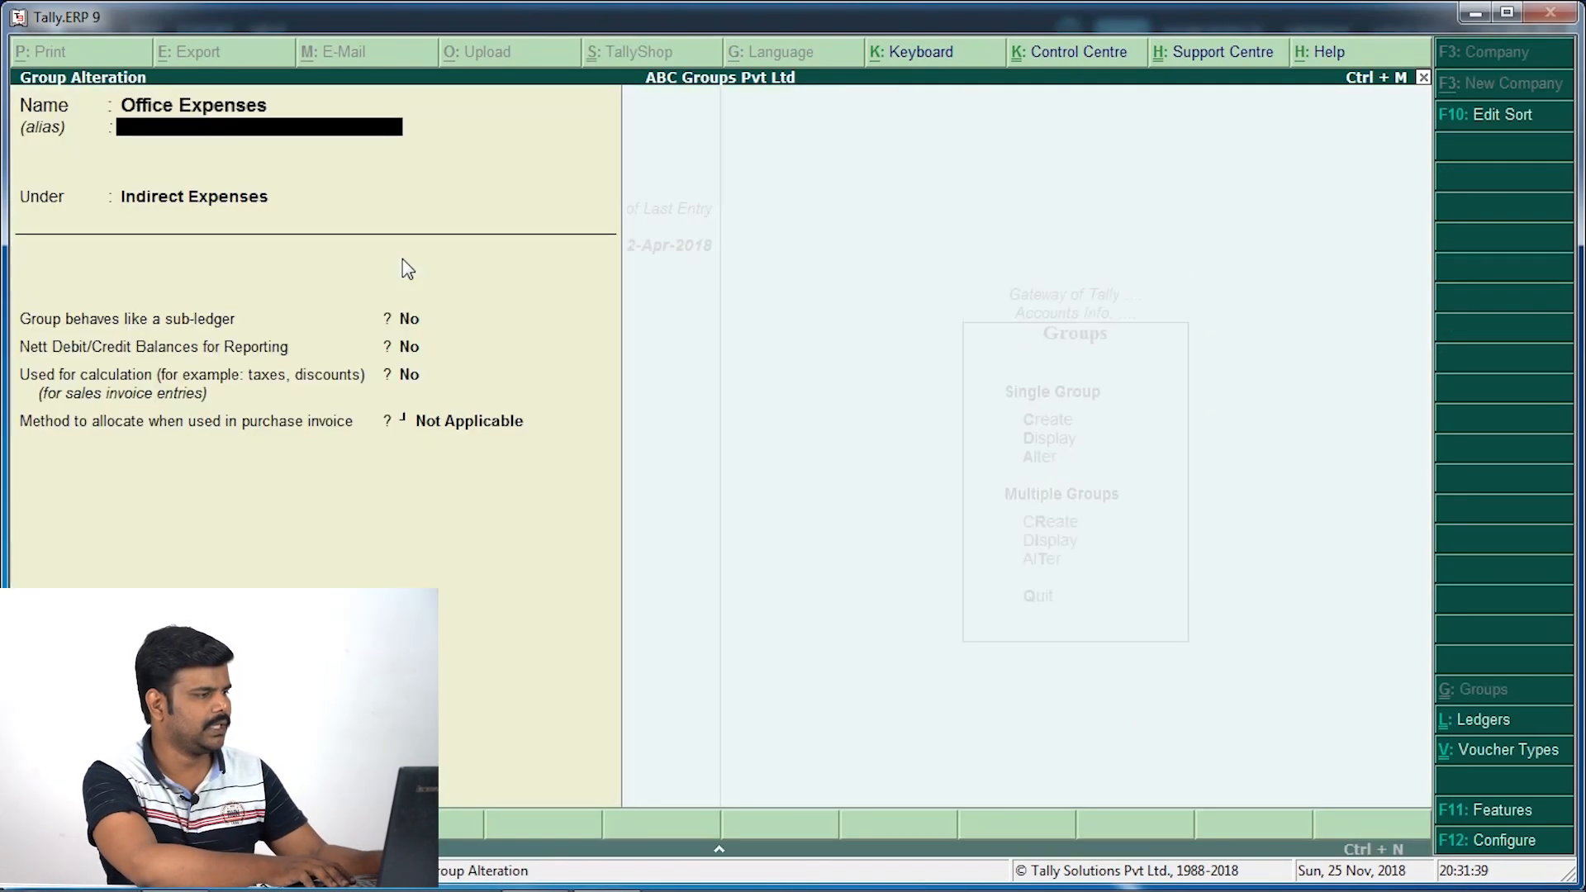
key("Return")
type("Ind")
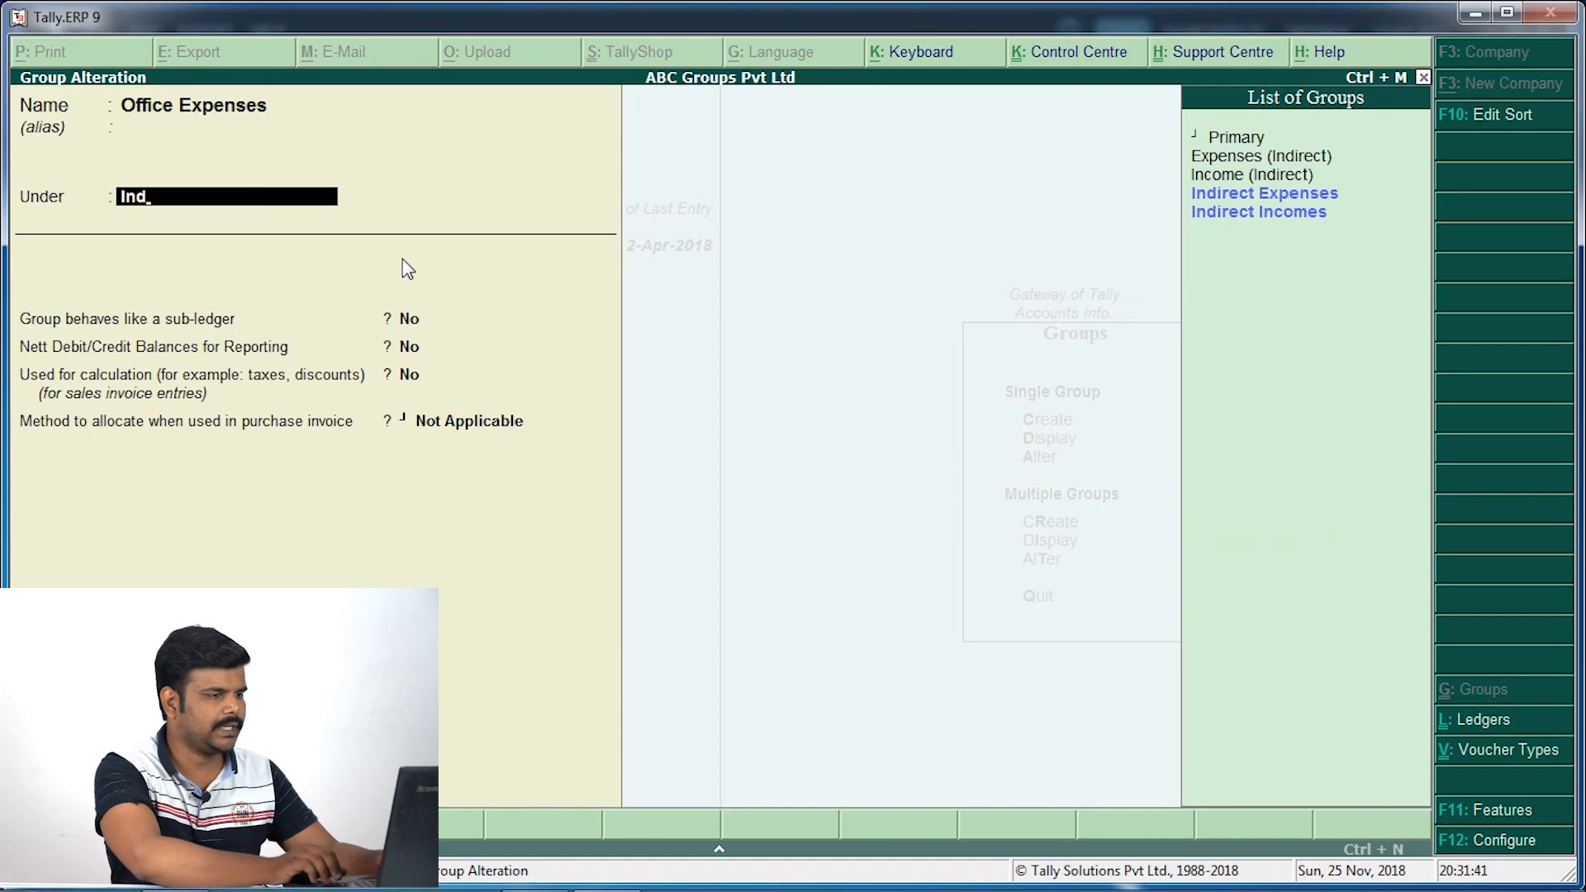
key("Down")
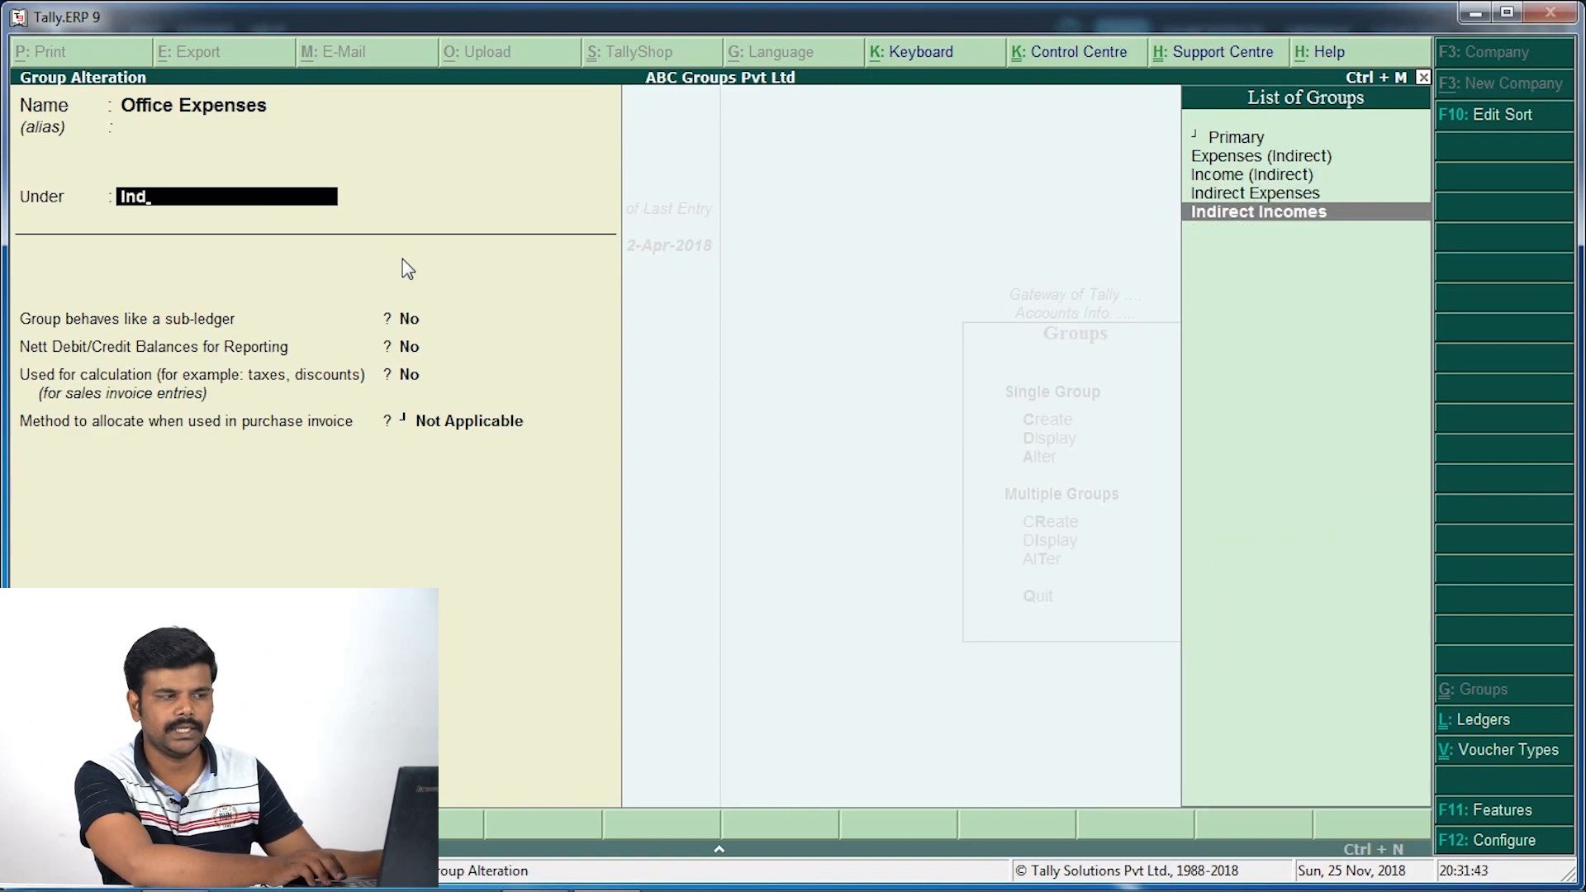
key("Return")
Keep the remaining group settings, save the altered Office Expenses group and leave group alteration
key("Return")
key("Return")
key("Return")
key("Return")
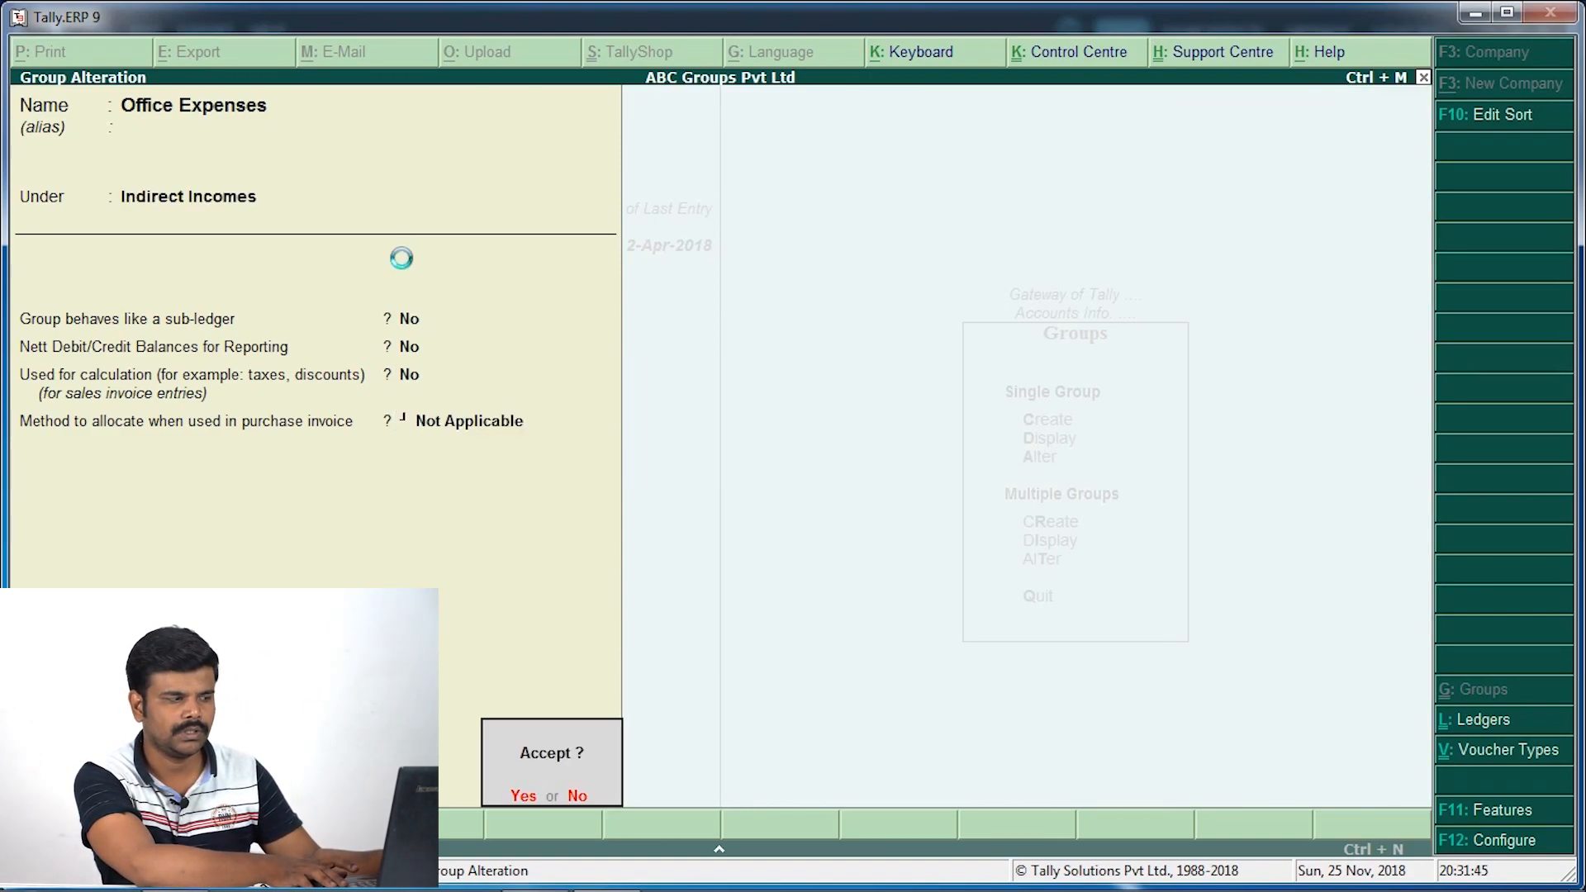
key("Return")
key("Return")
key("Escape")
key("Return")
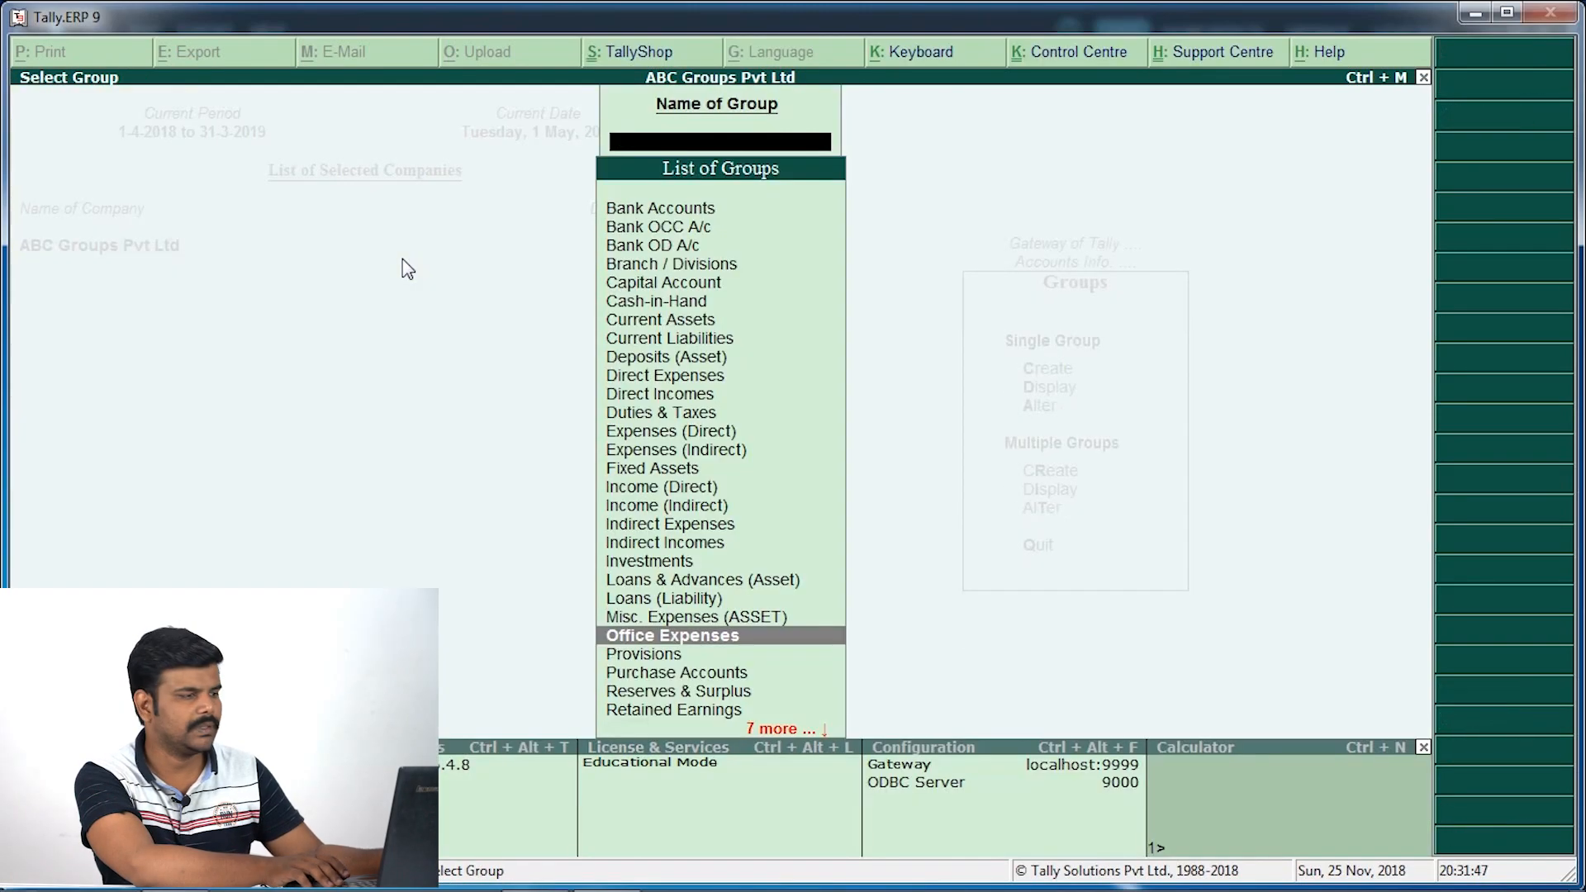
key("Escape")
key("Escape")
Start creating a single ledger and name it Salary, leaving the alias empty
key("l")
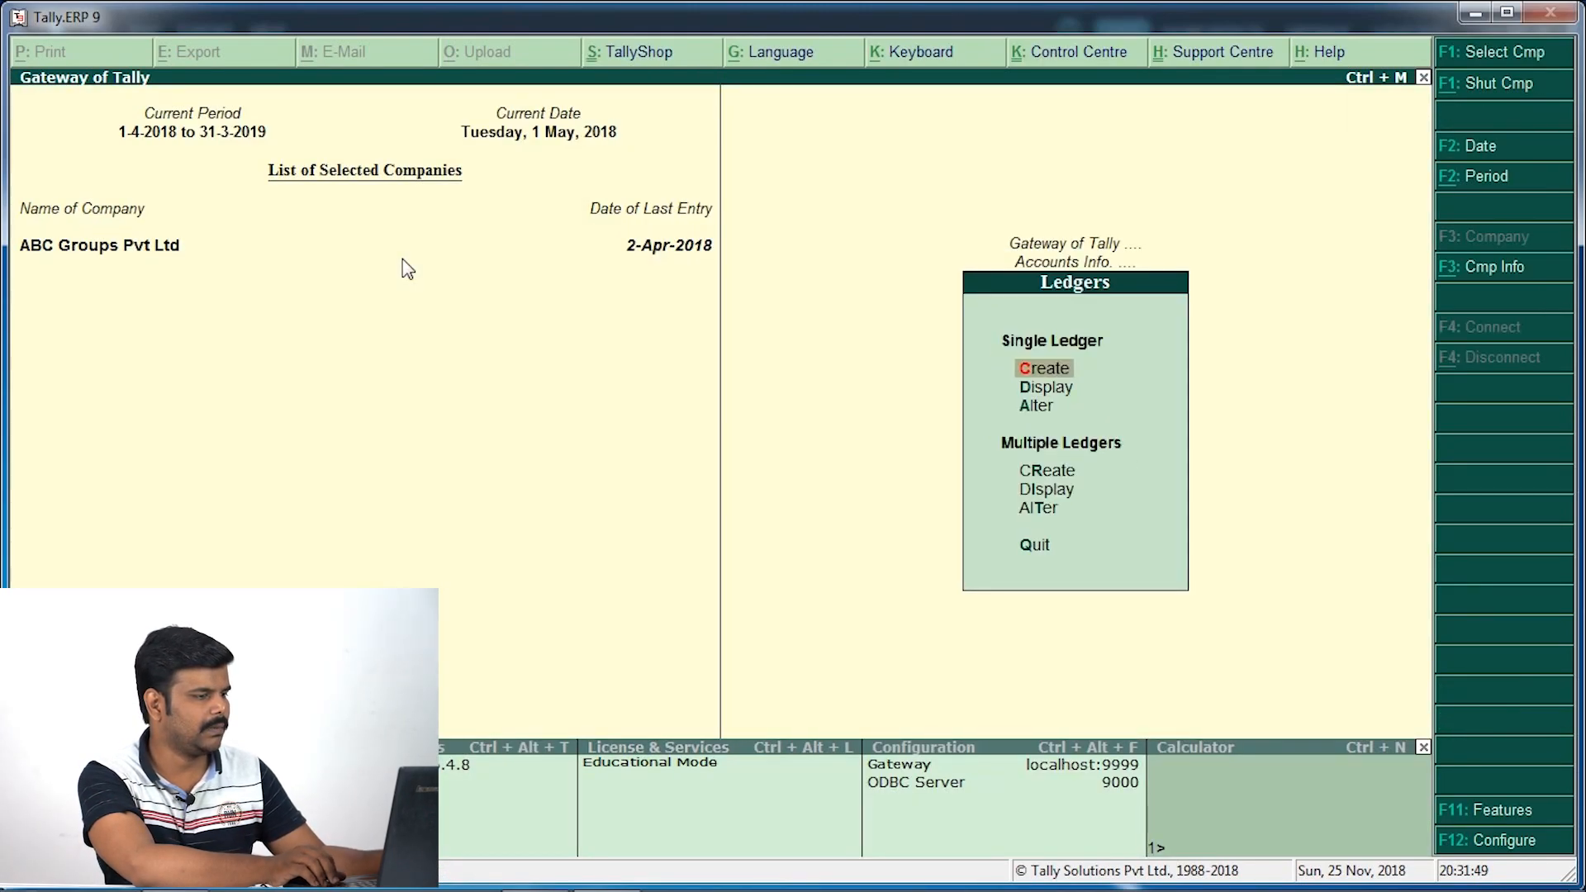
key("Return")
type("Ren")
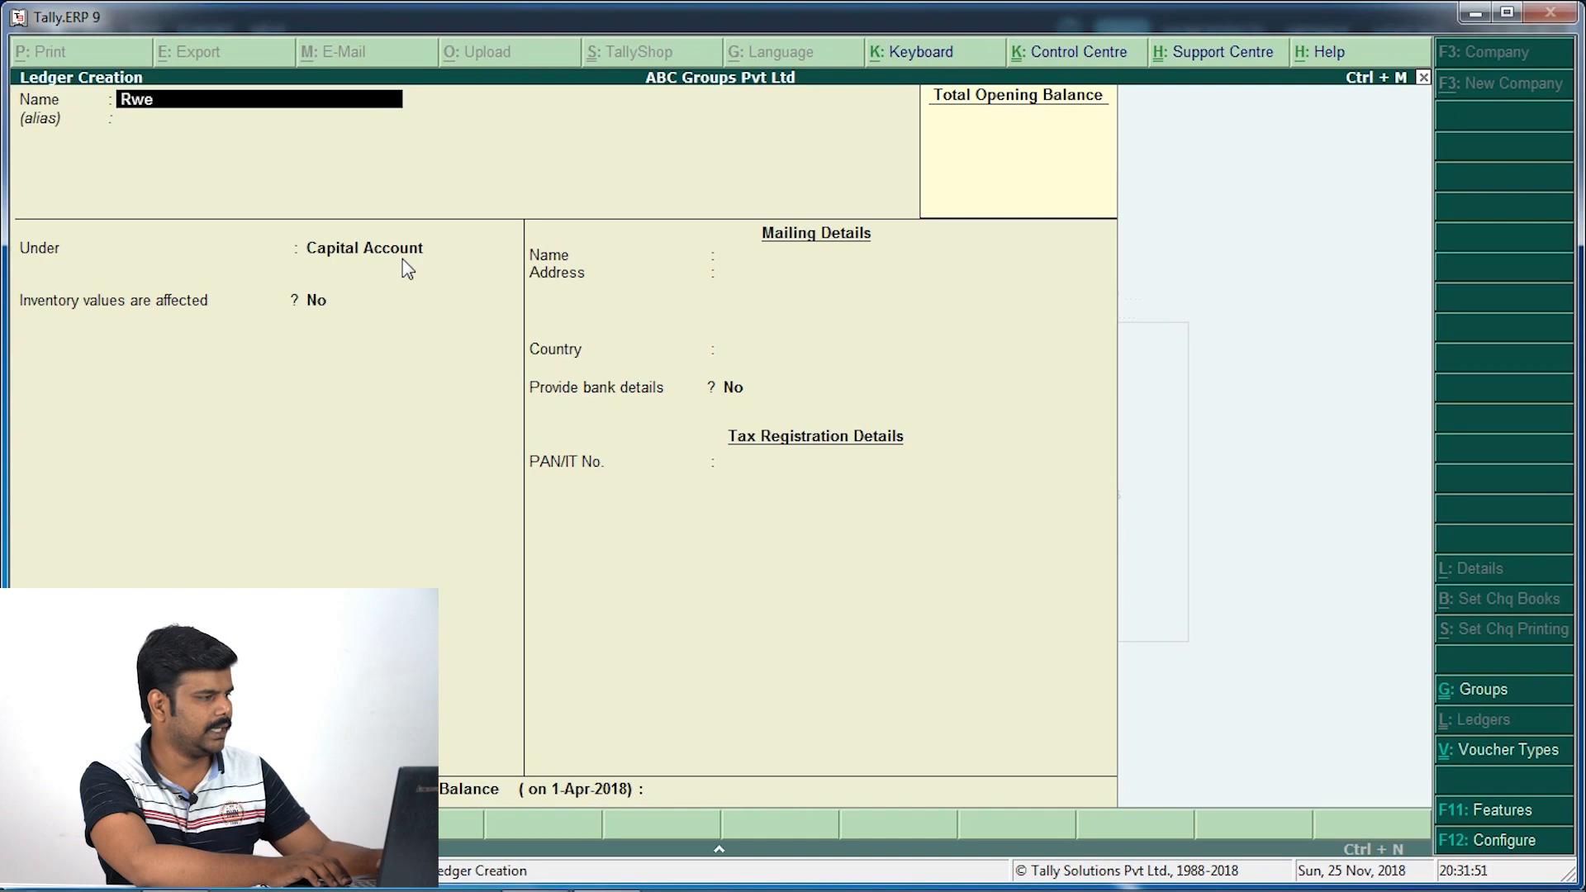
key("BackSpace")
key("BackSpace")
key("BackSpace")
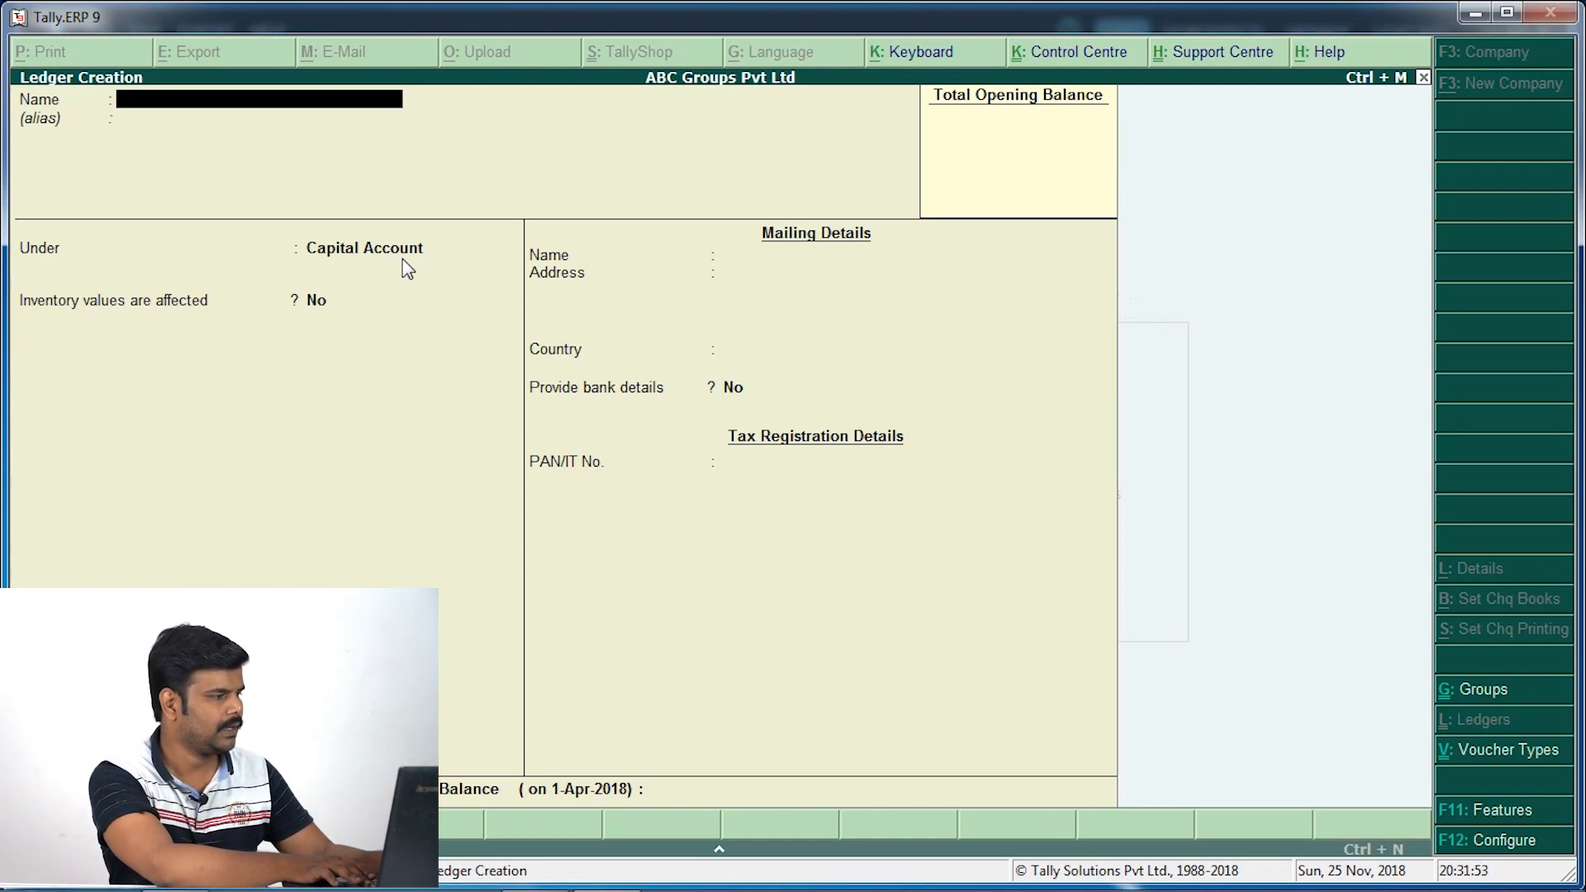
type("Salar")
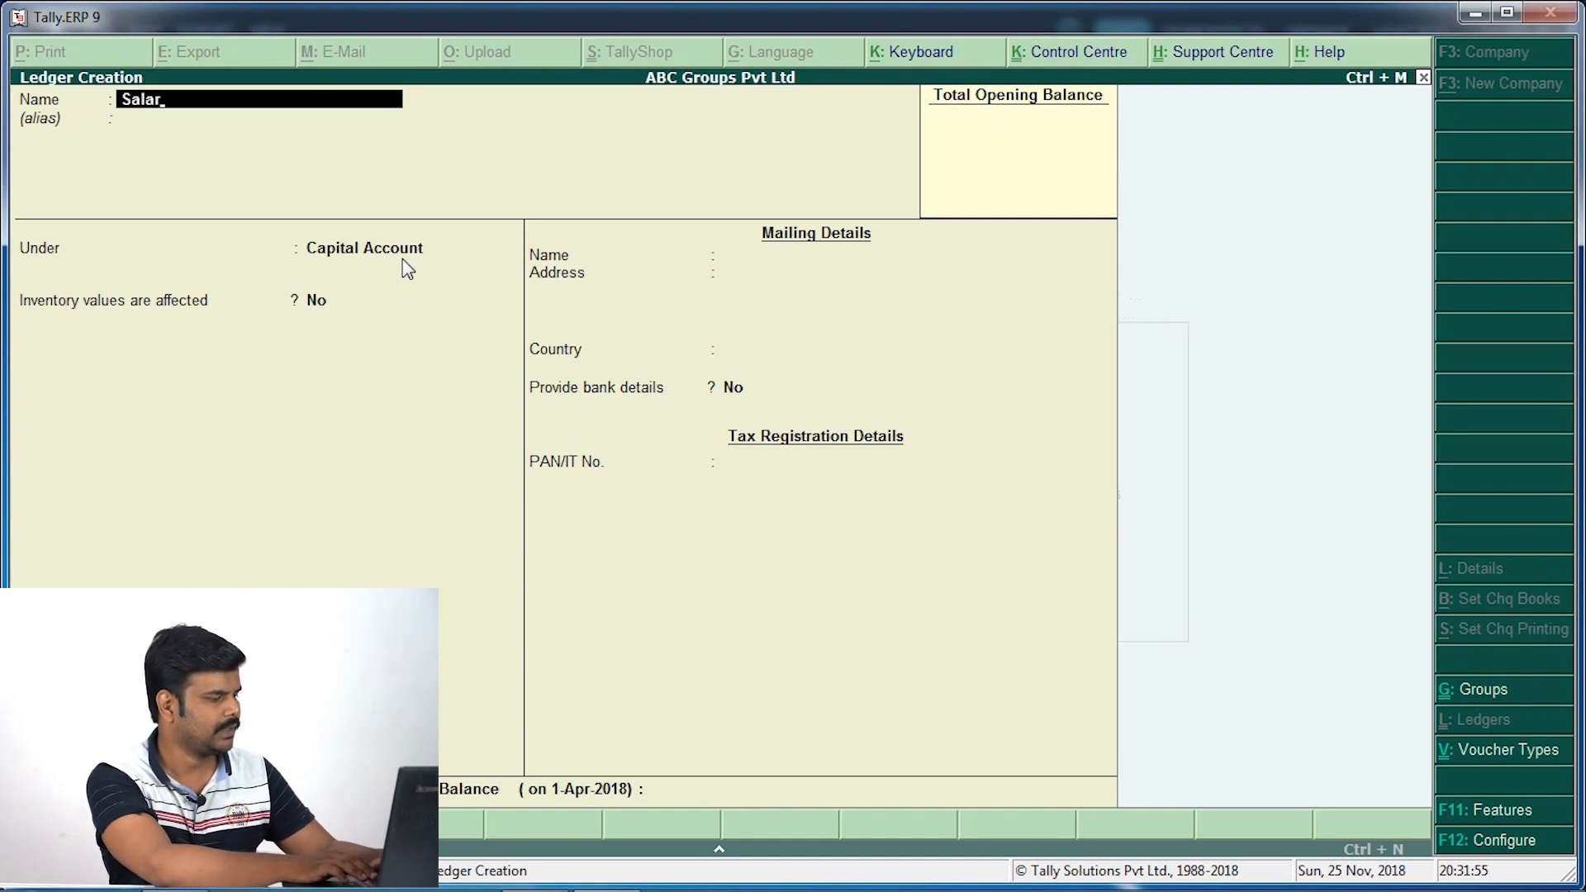
type("y")
left_click(403, 260)
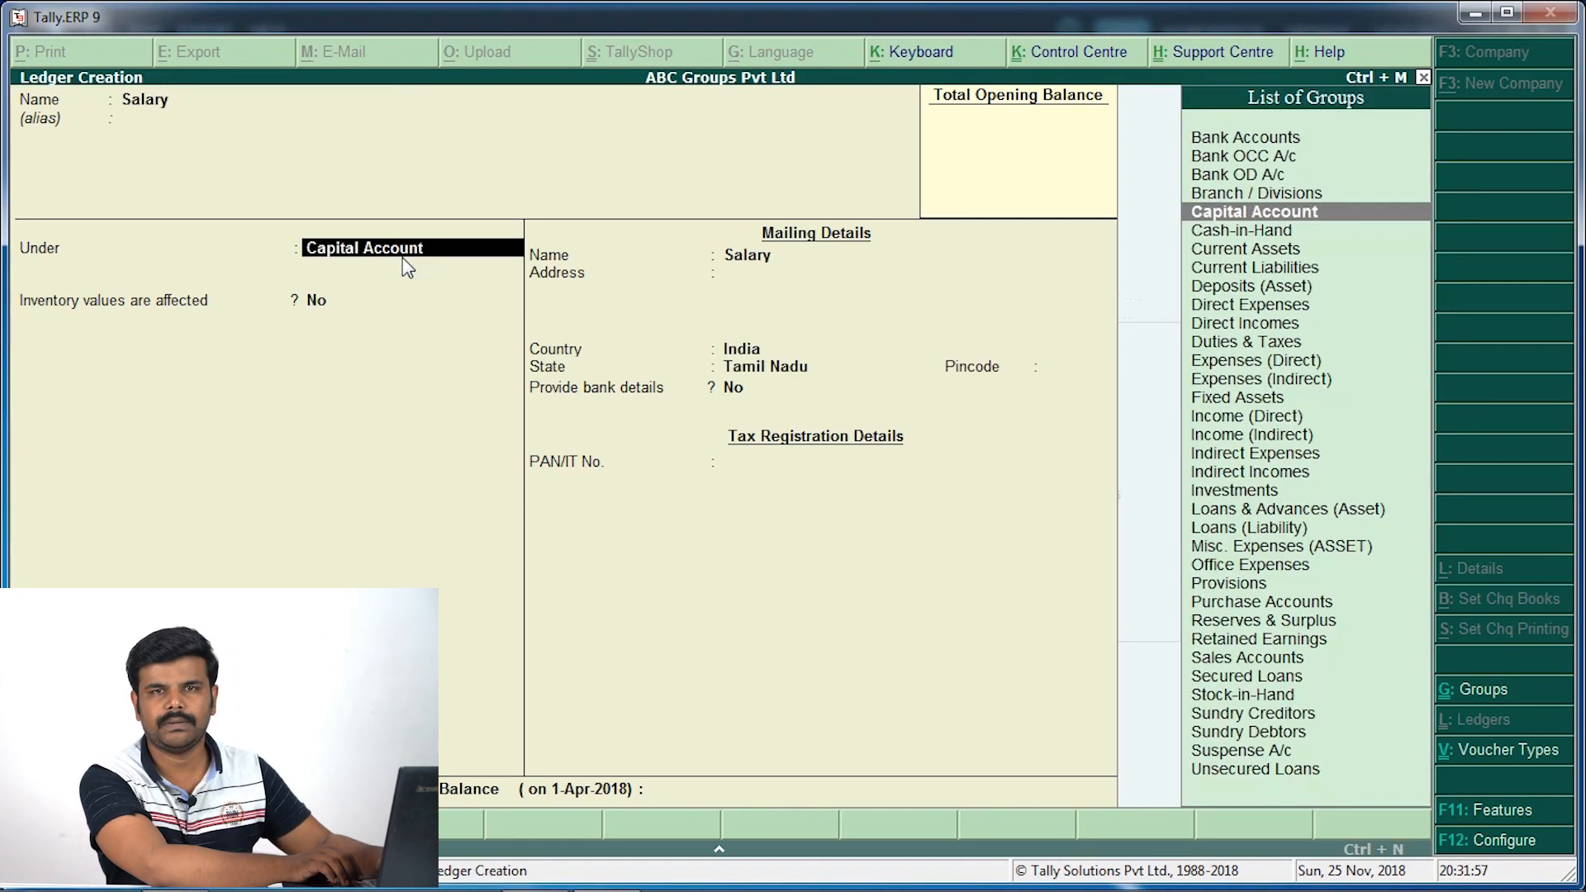
Place the Salary ledger under Office Expenses, keeping No for inventory values affected and Not Applicable as the ledger type
type("Of")
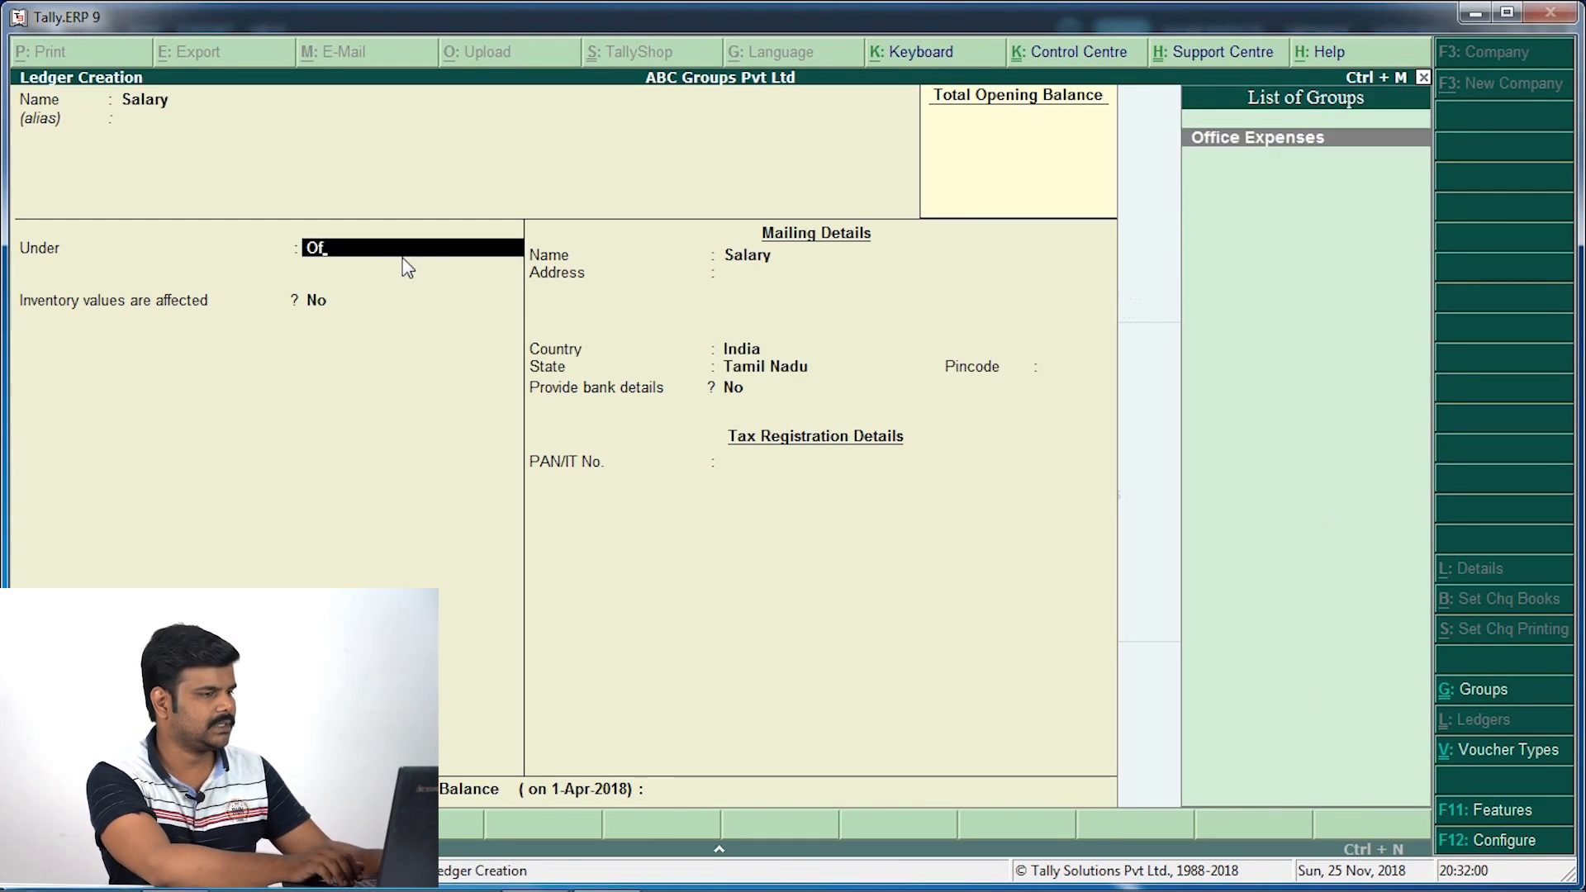
key("Return")
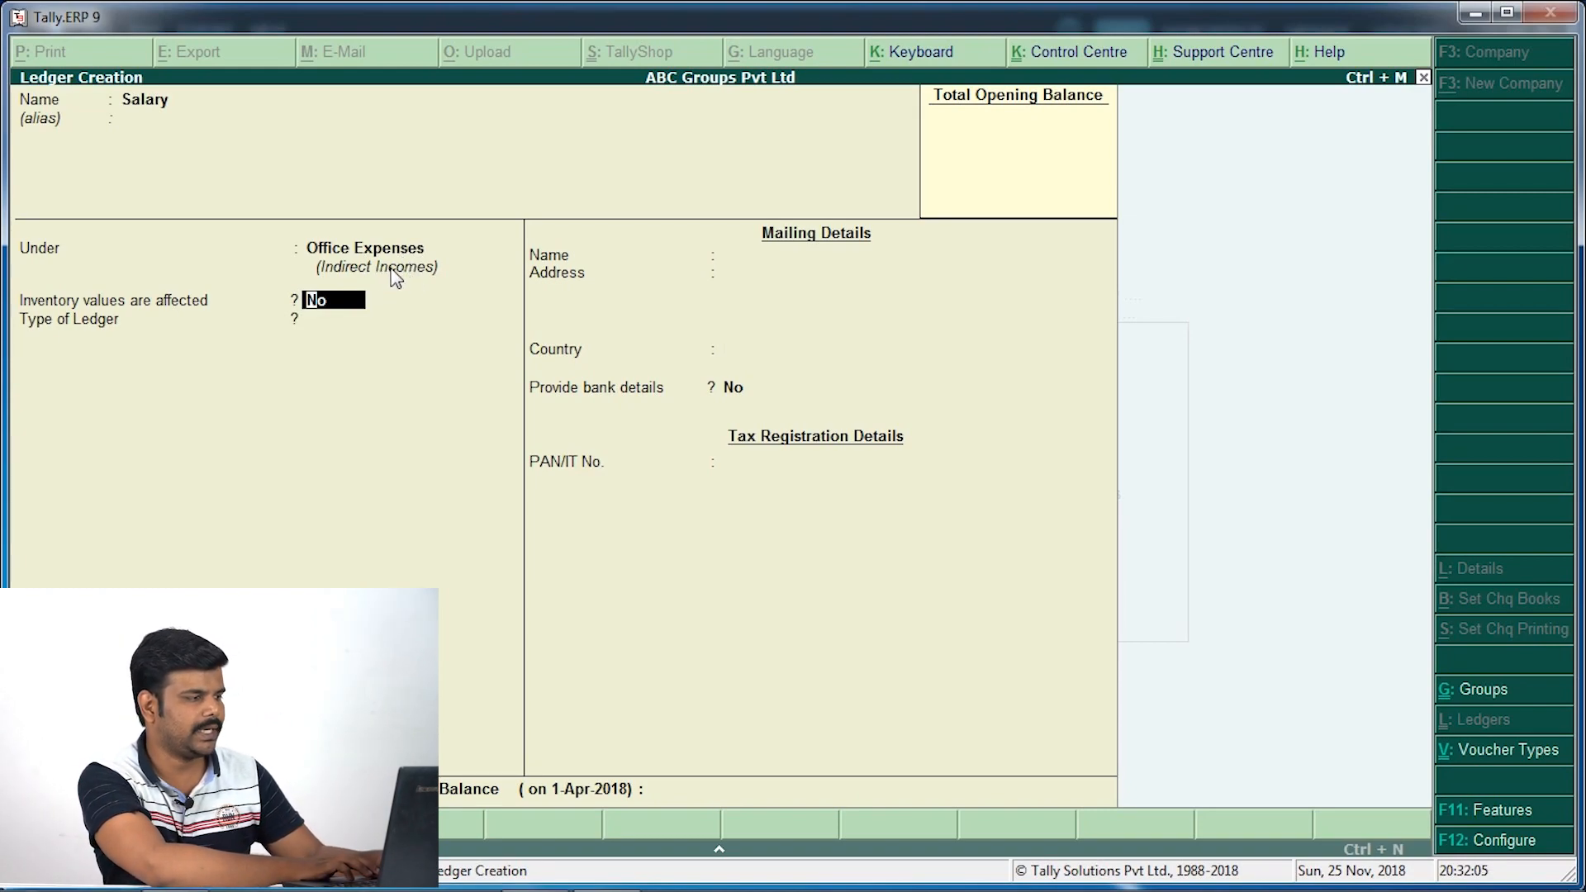
key("Return")
key("Return")
key("Return")
key("Return")
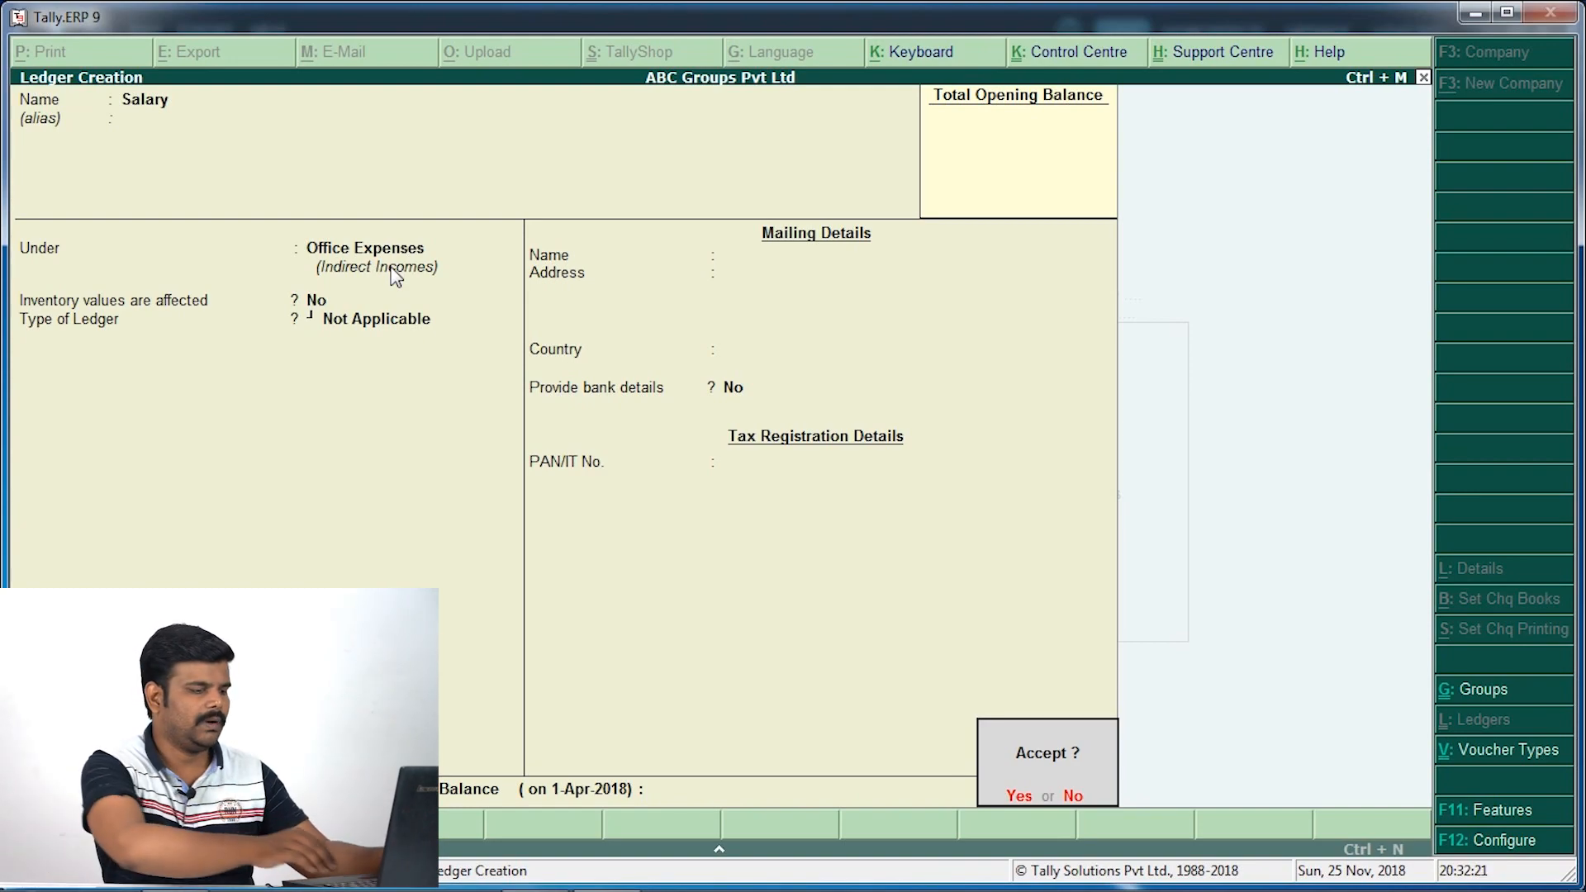
Save the Salary ledger and leave ledger creation
key("Return")
key("Escape")
key("Return")
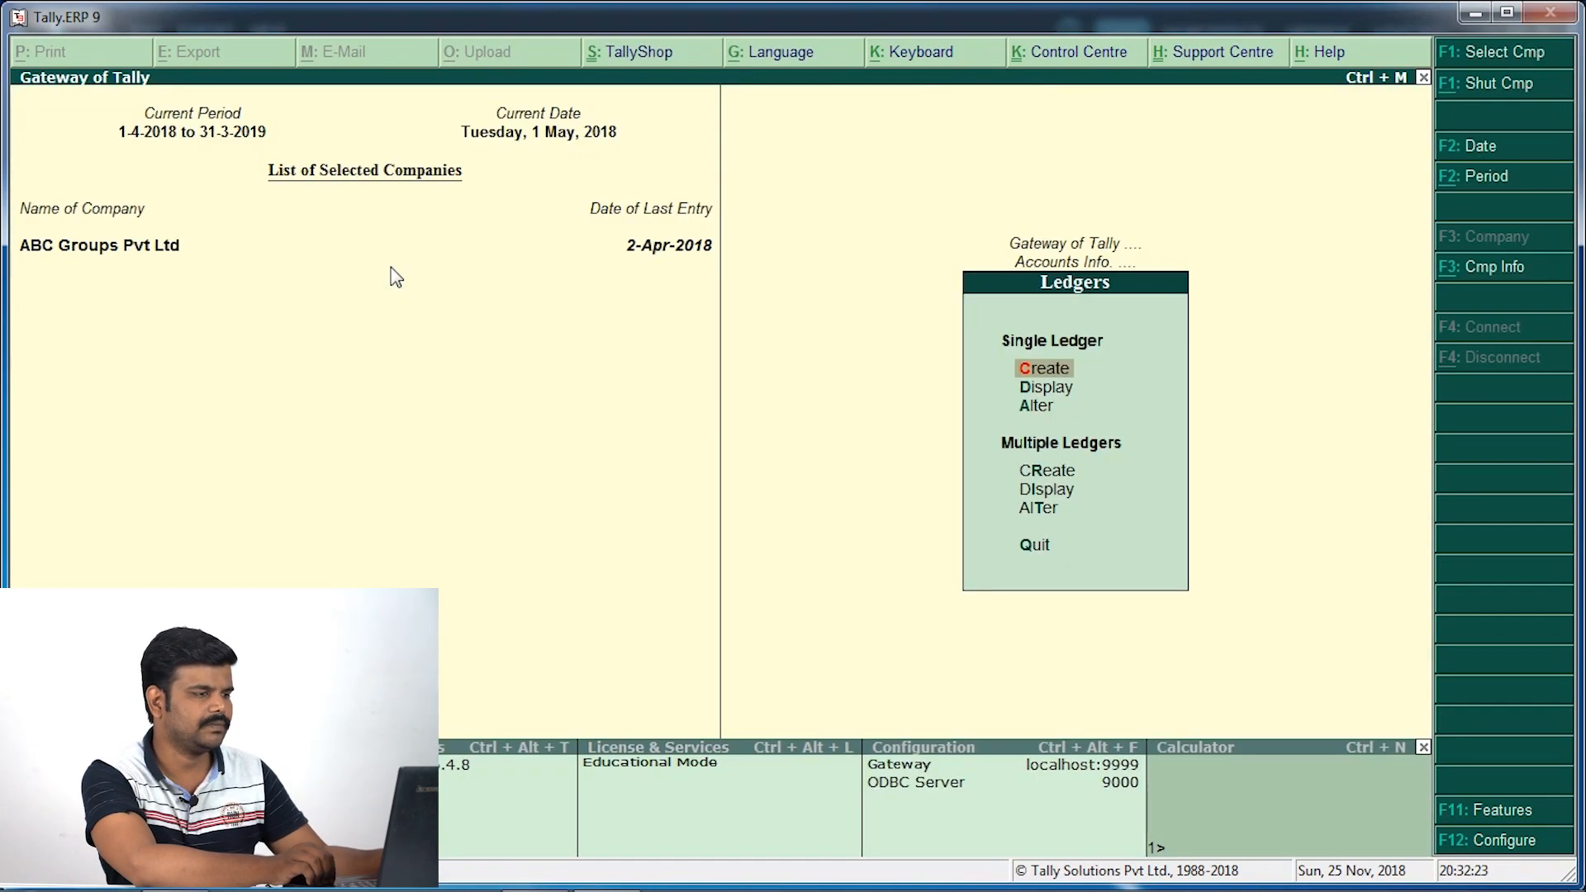
key("Escape")
key("Escape")
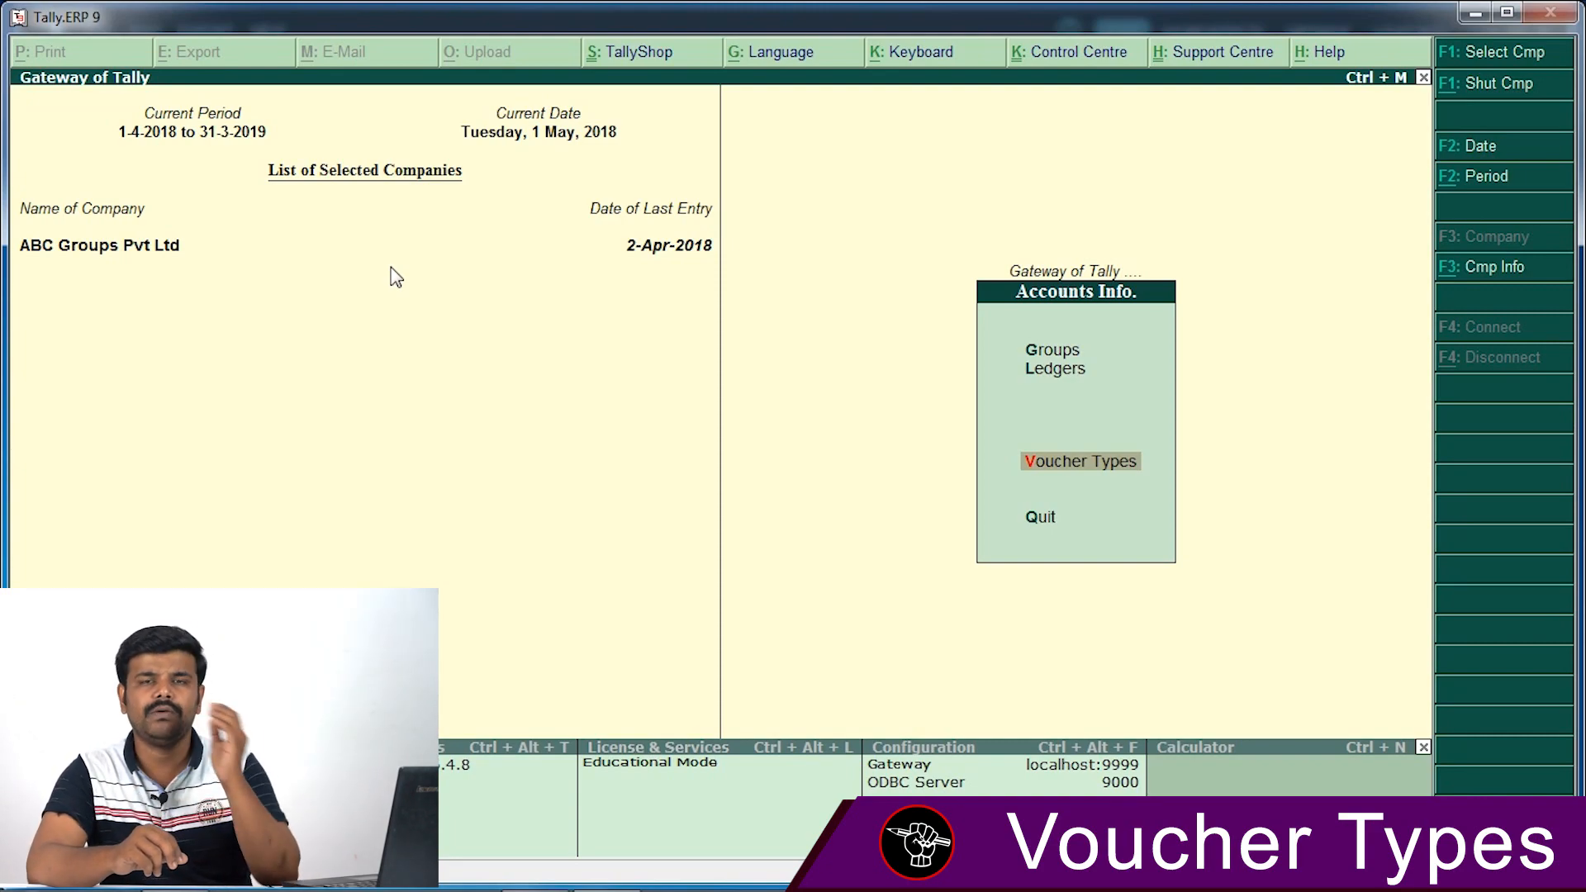
Open the list of existing voucher types for alteration
key("Return")
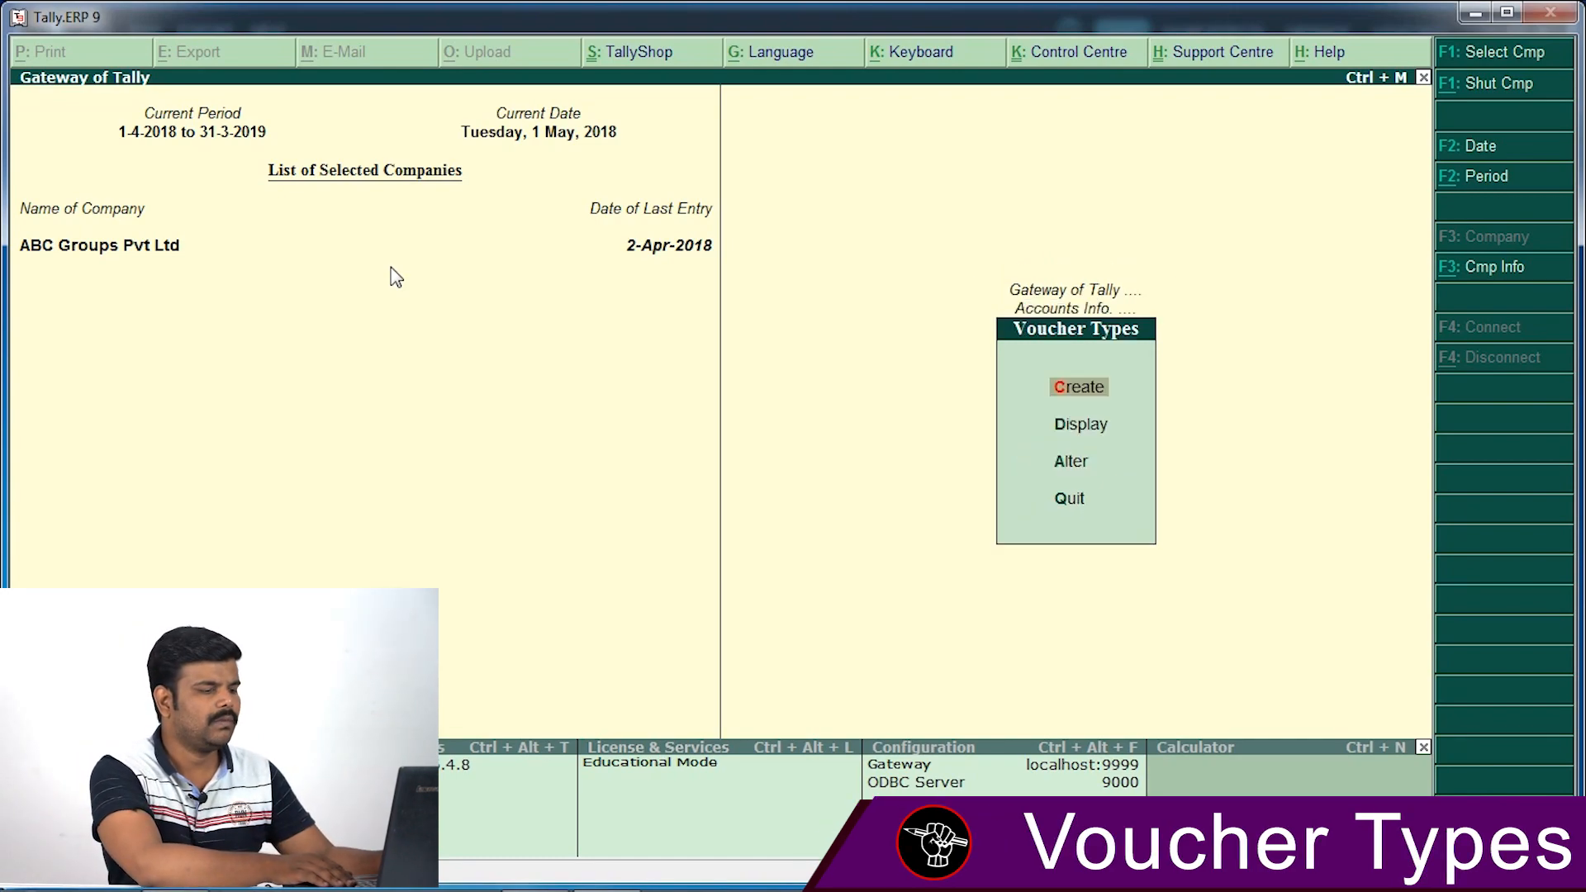
key("Down")
key("Down")
key("Return")
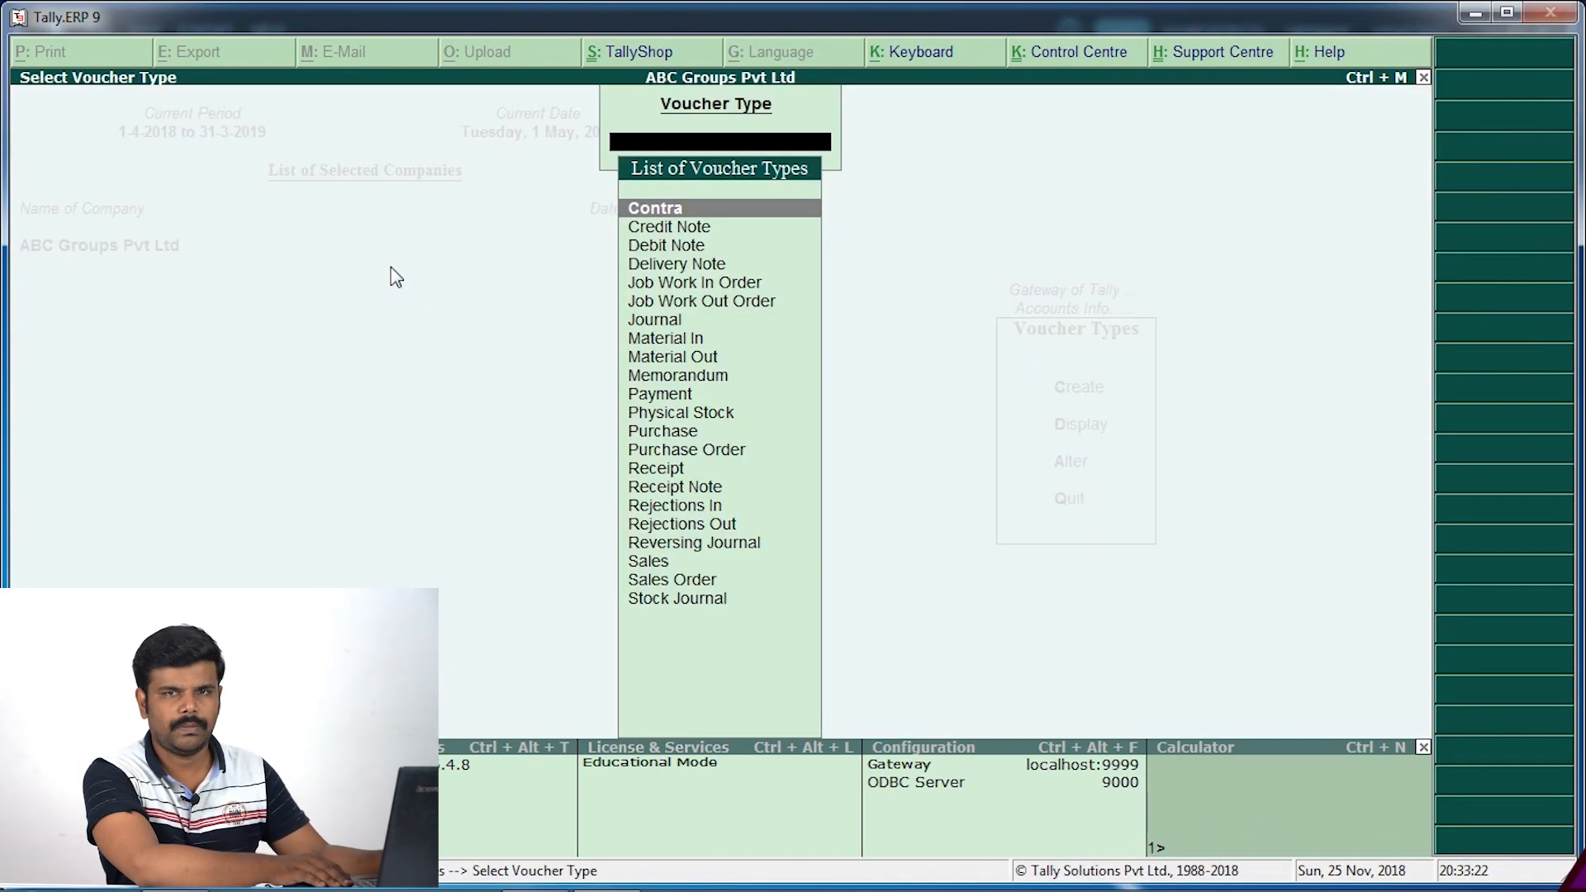
Review the predefined voucher types in the list, from Contra through Stock Journal
key("Down")
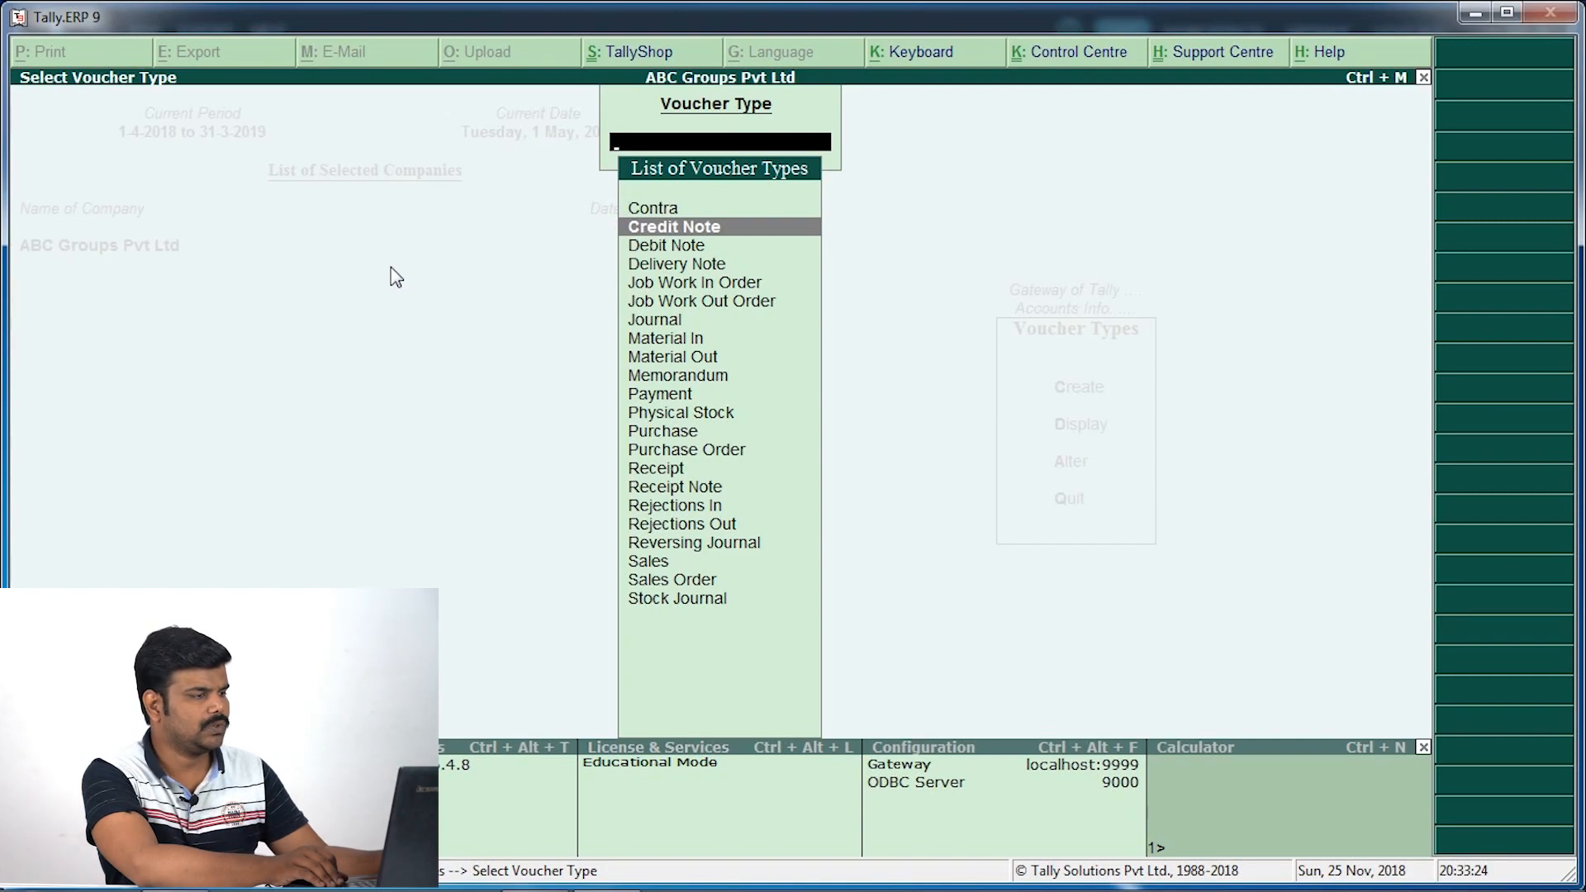
key("Down")
key("Down")
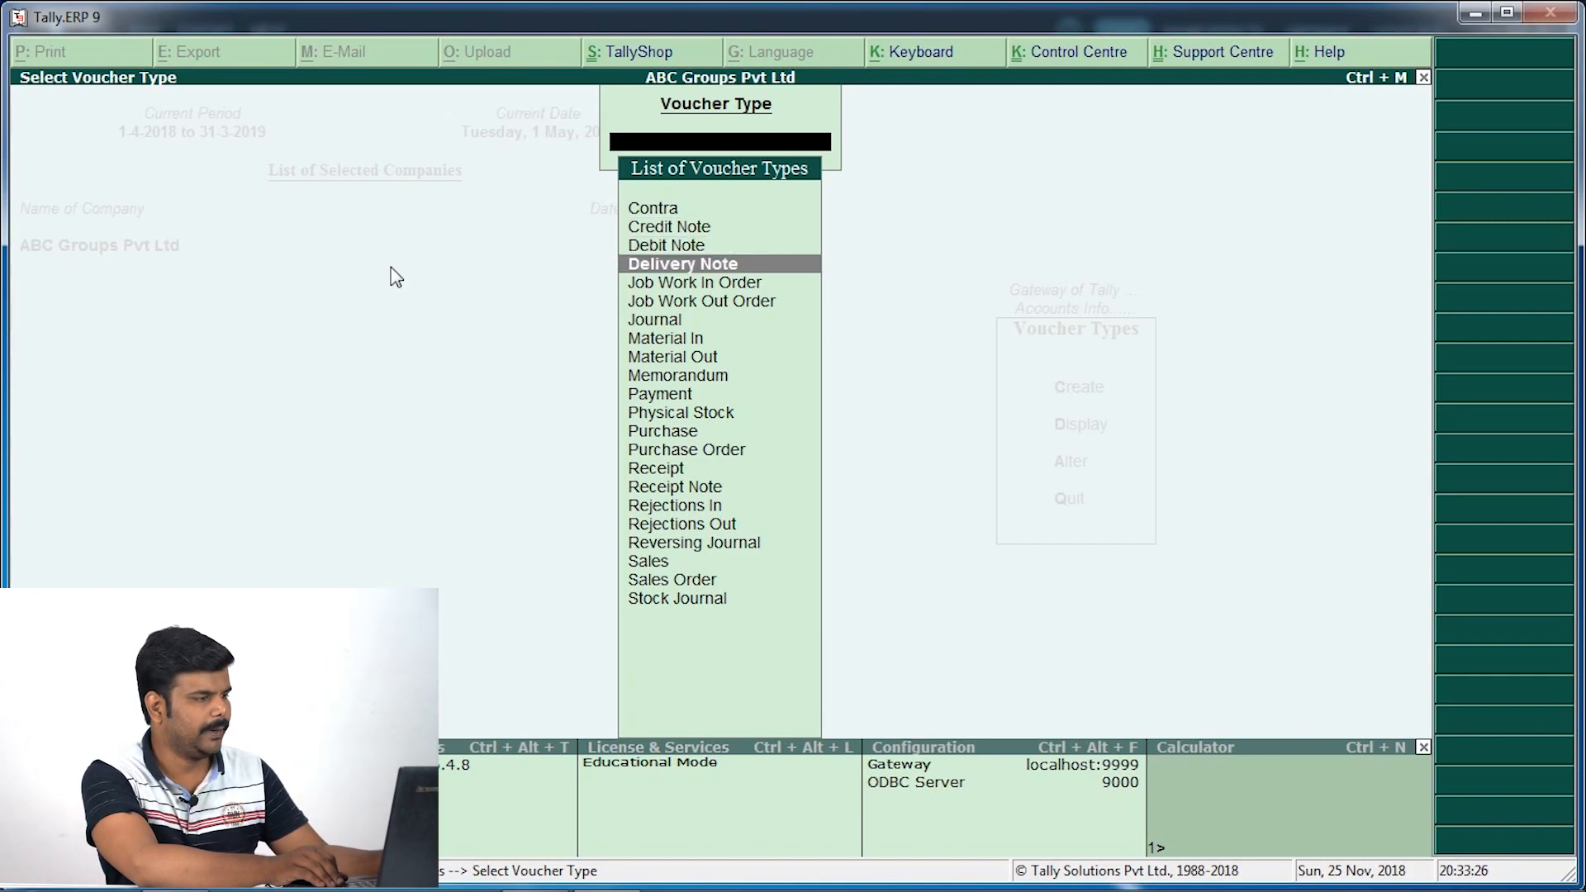
key("Up")
key("Up")
key("Up")
key("Down")
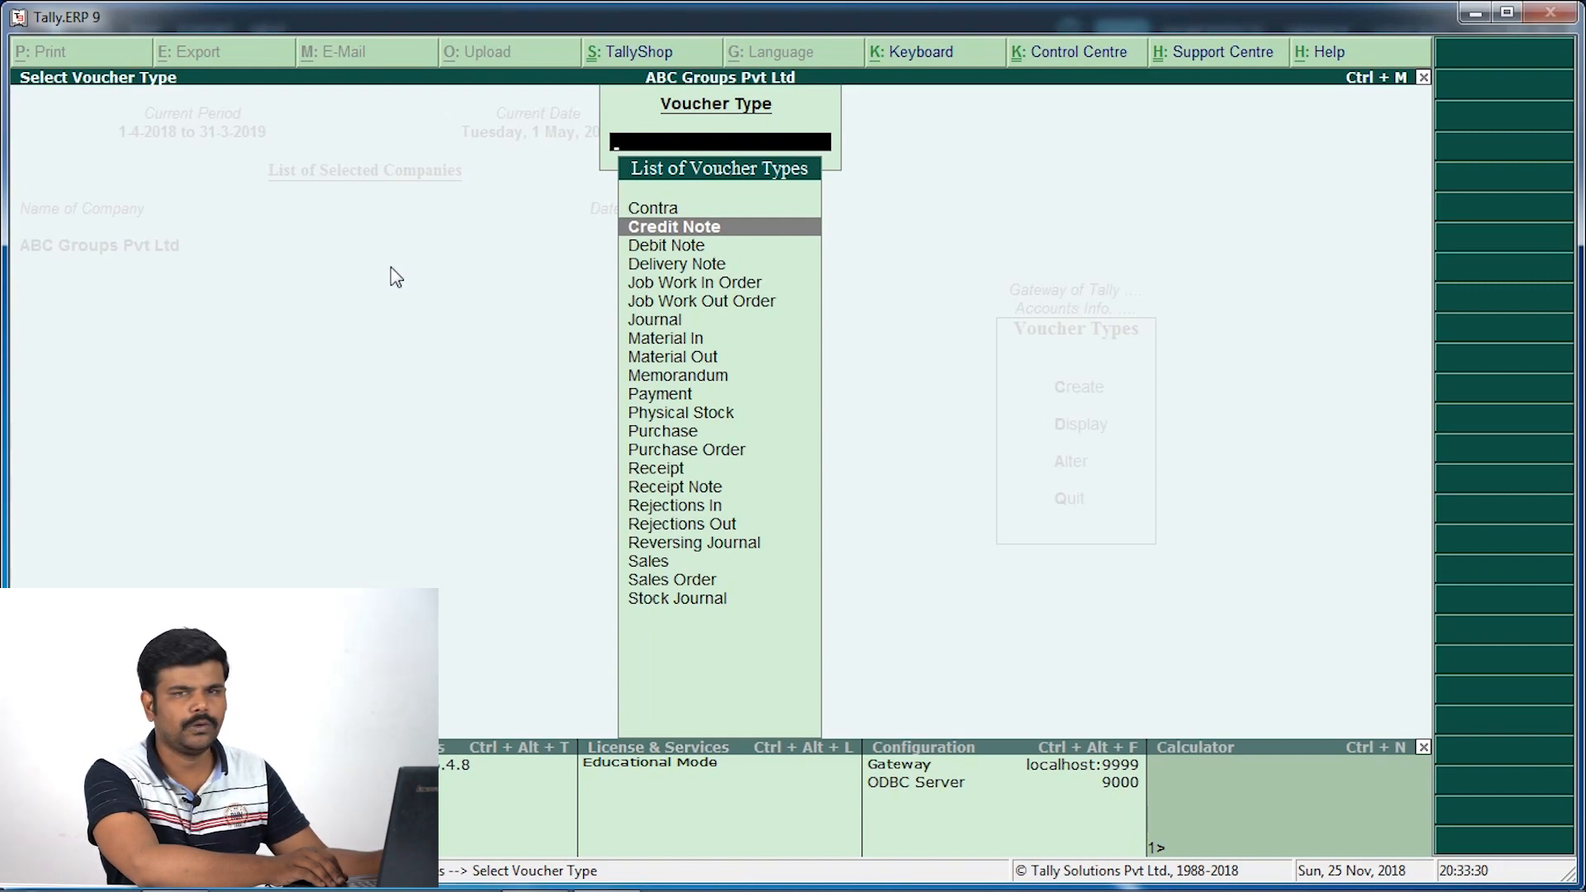
key("Down")
key("Down")
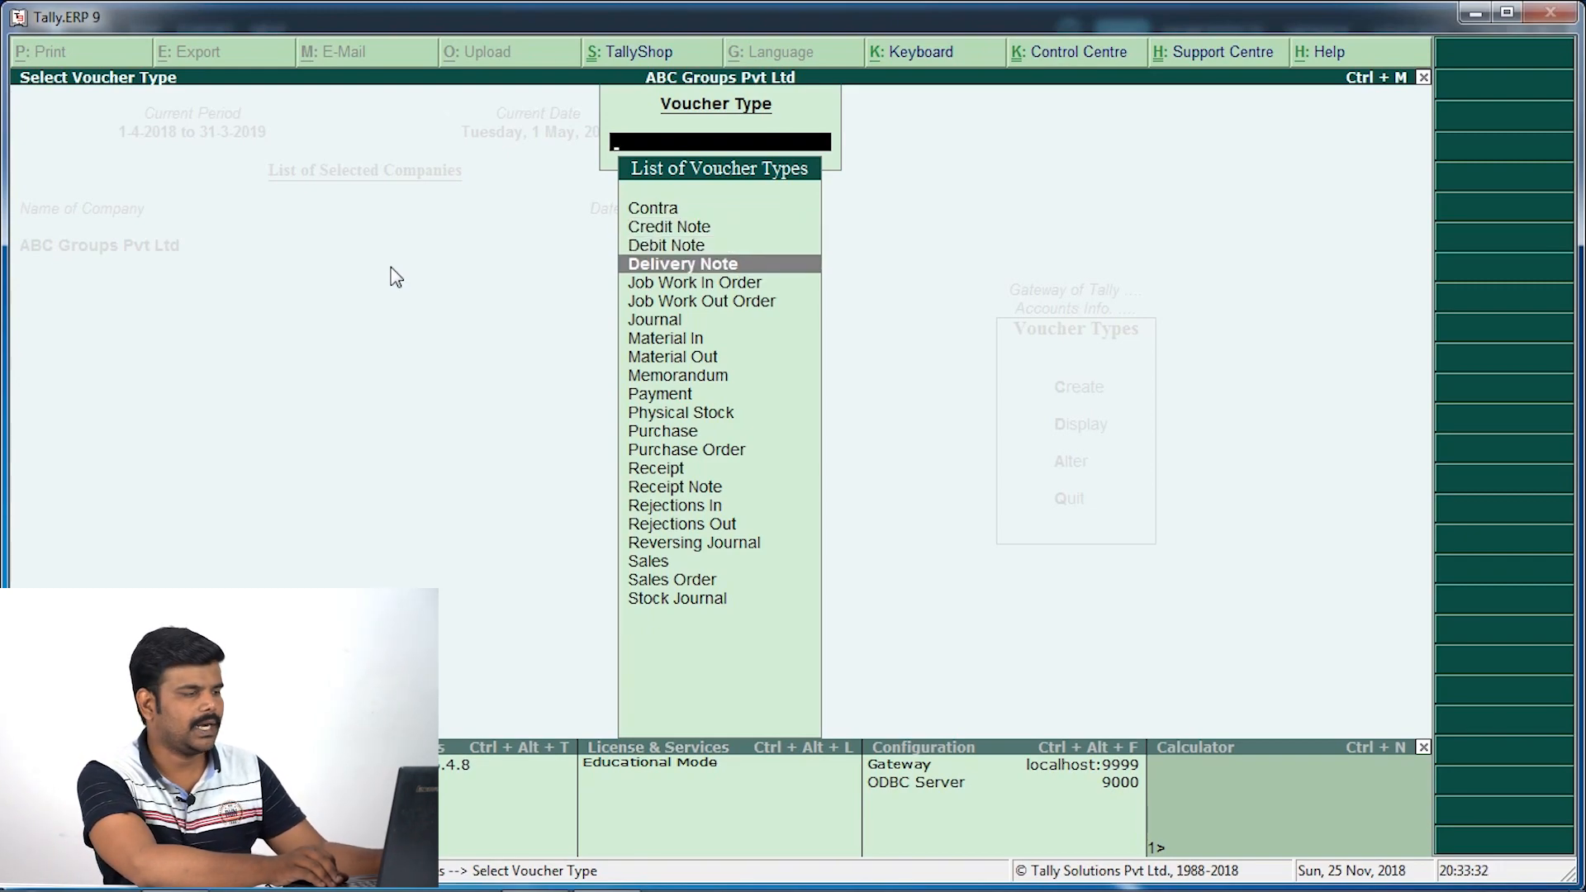
key("Down")
key("Down")
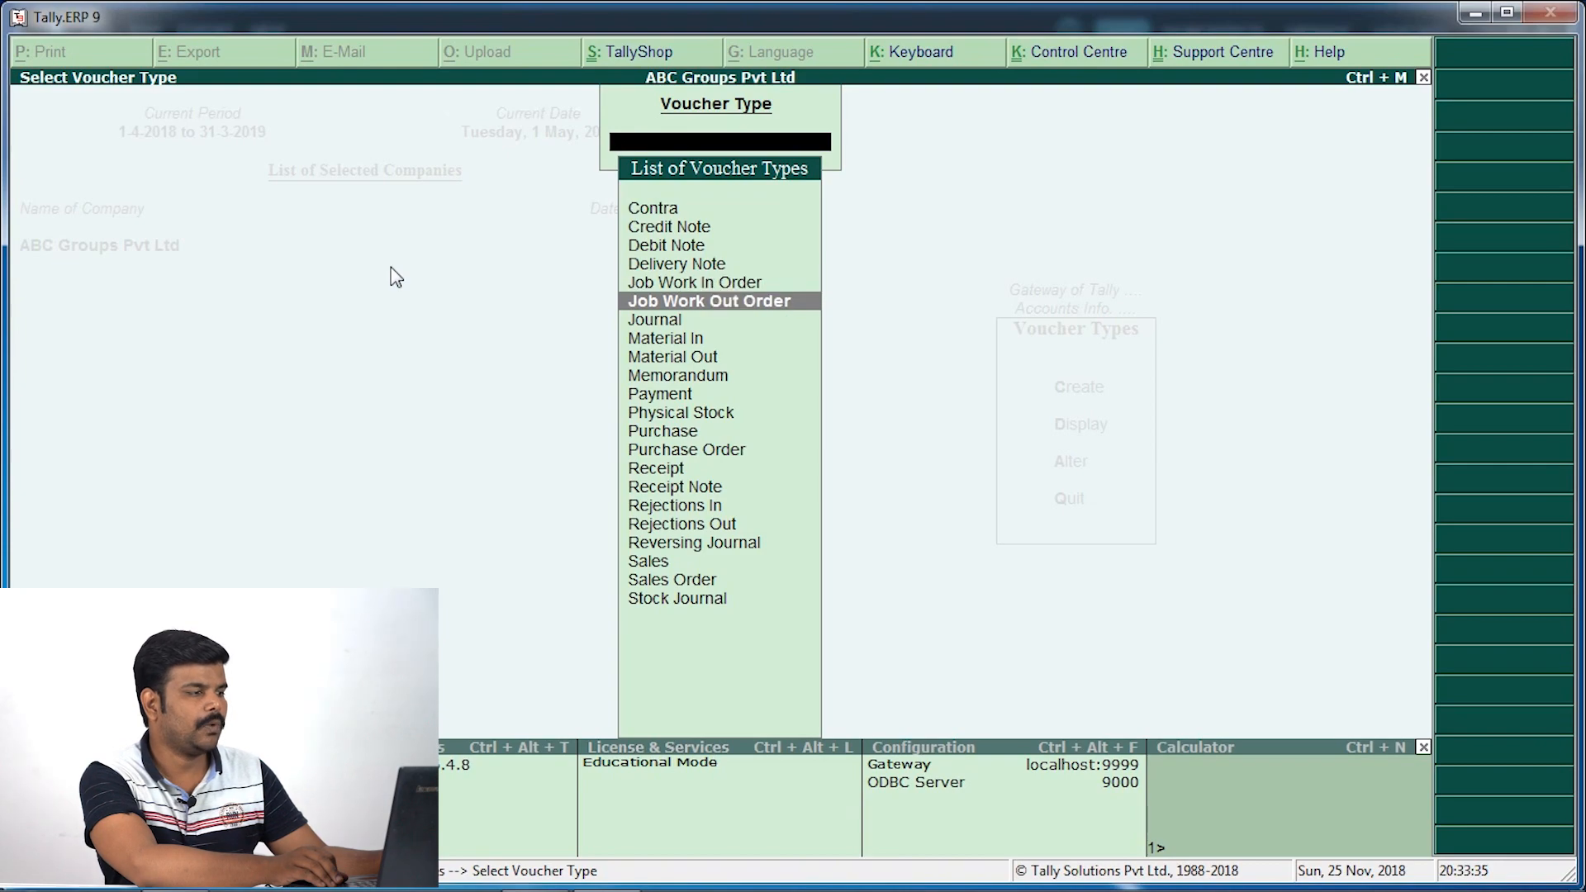
key("Down")
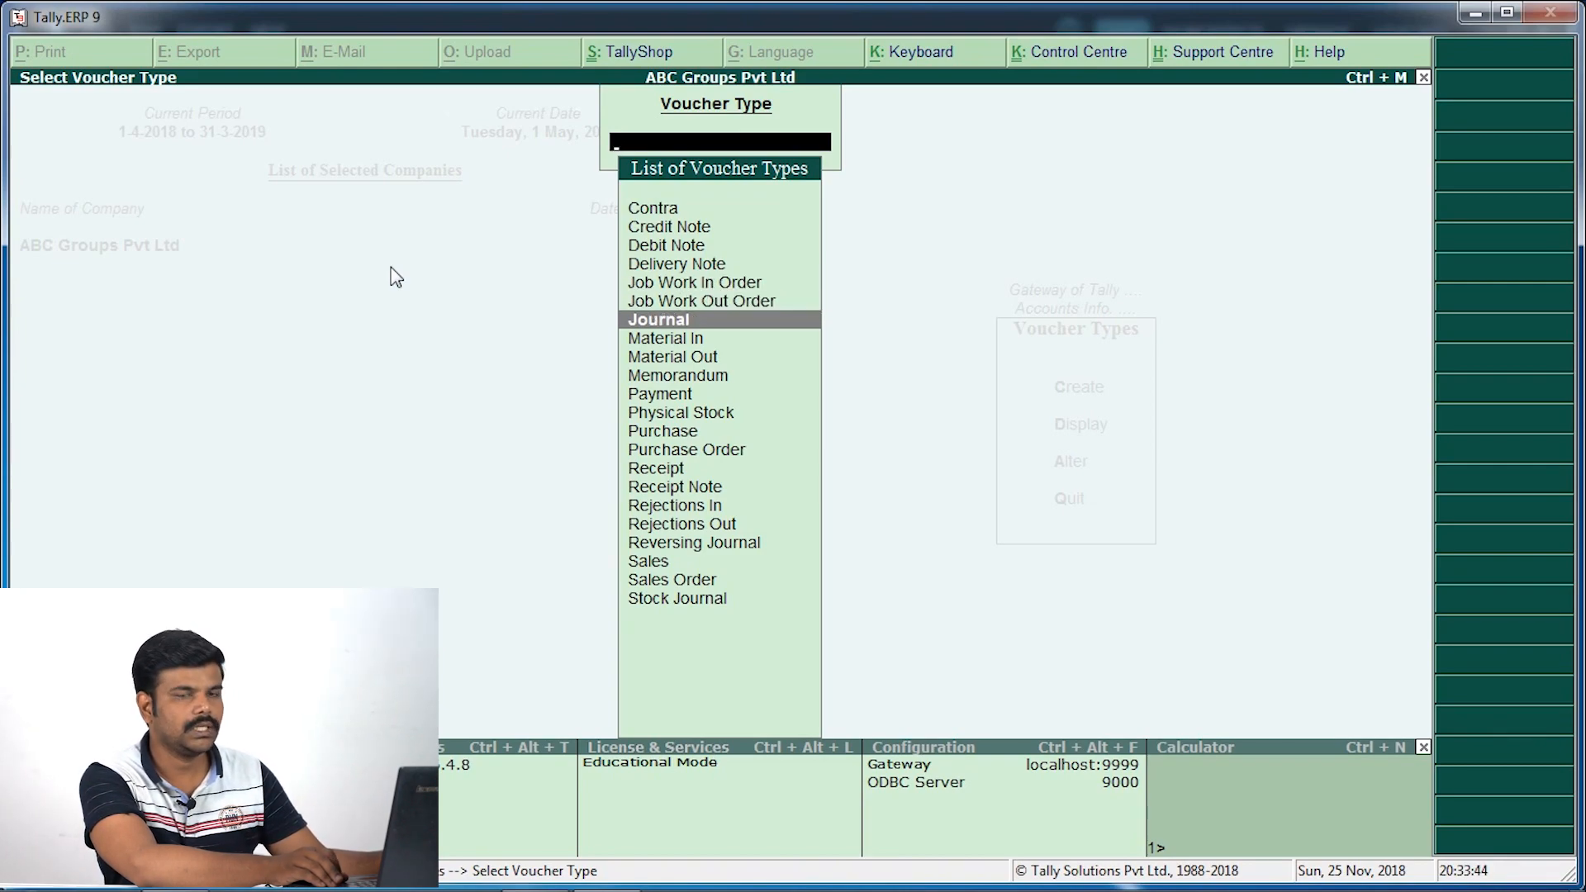
key("Down")
key("Up")
key("Down")
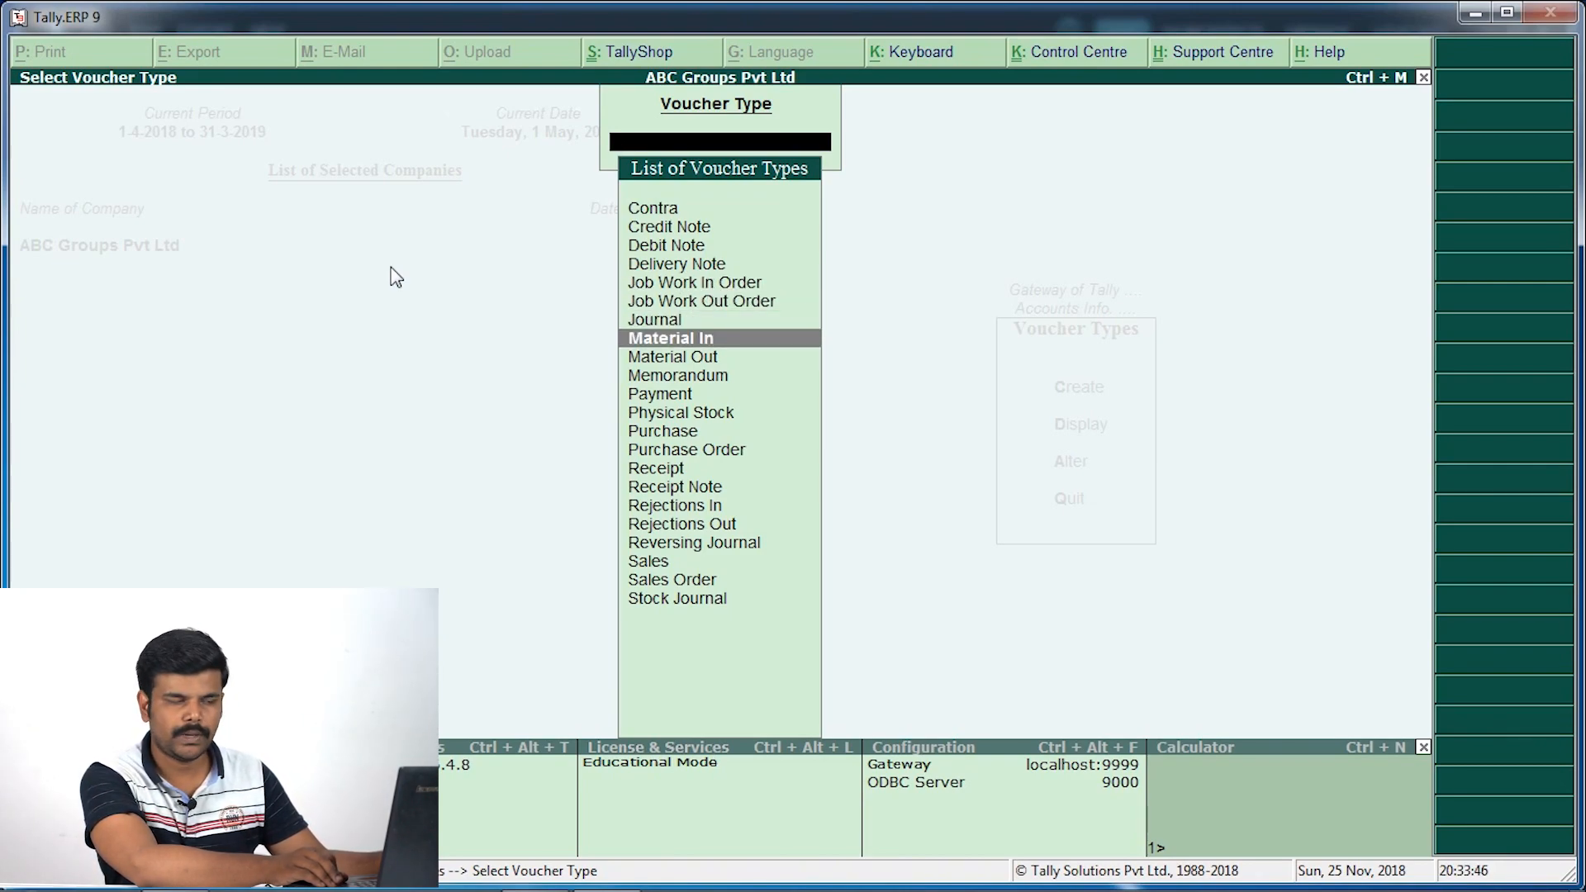
key("Down")
key("Down")
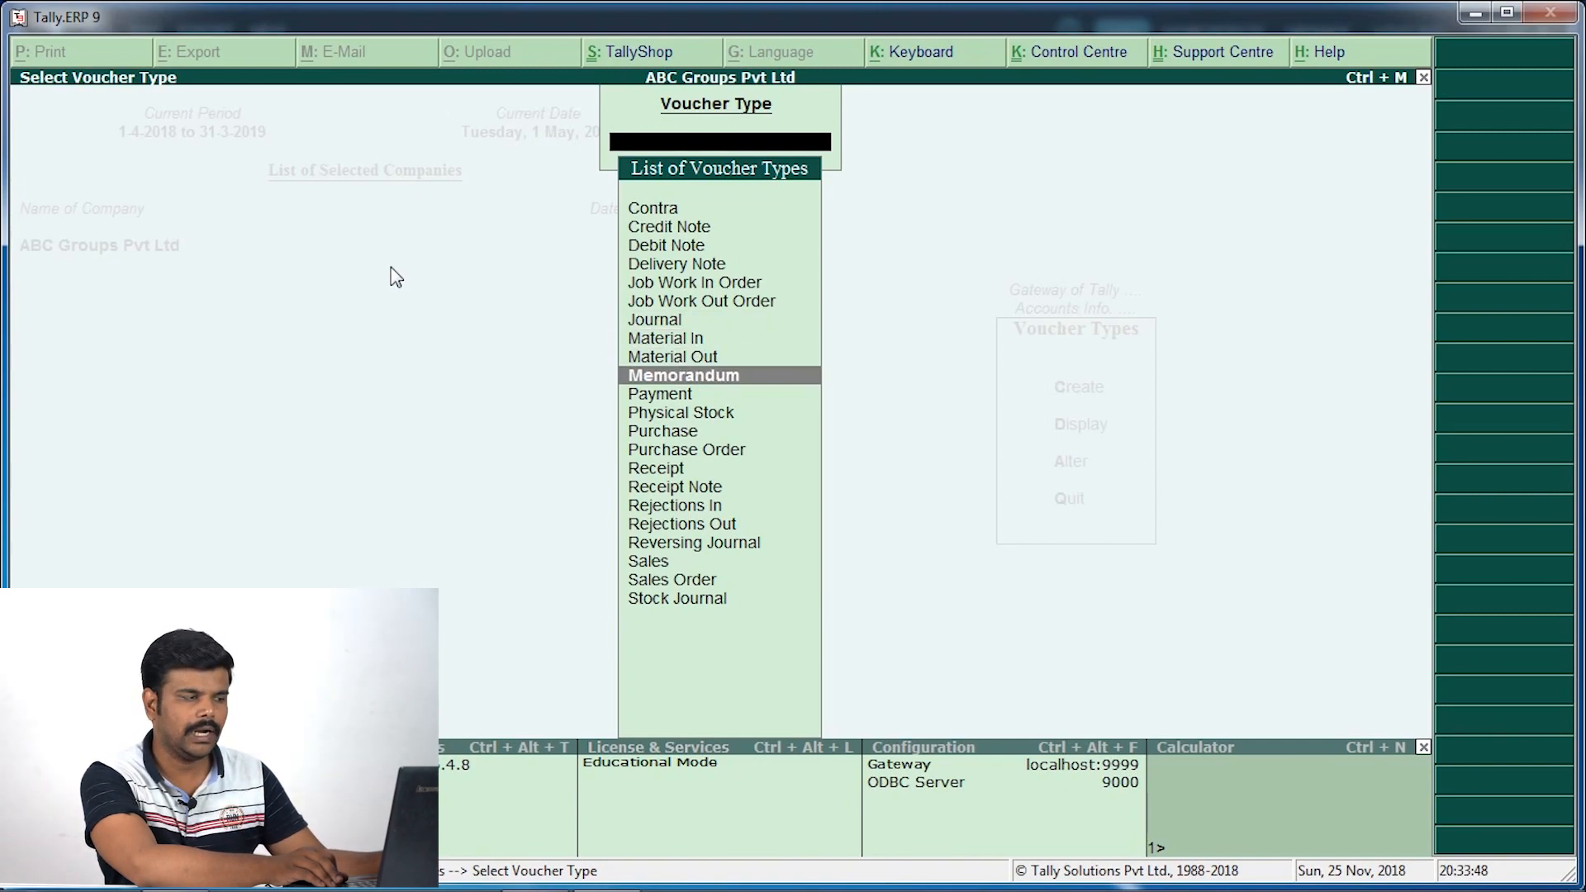
key("Down")
key("Down")
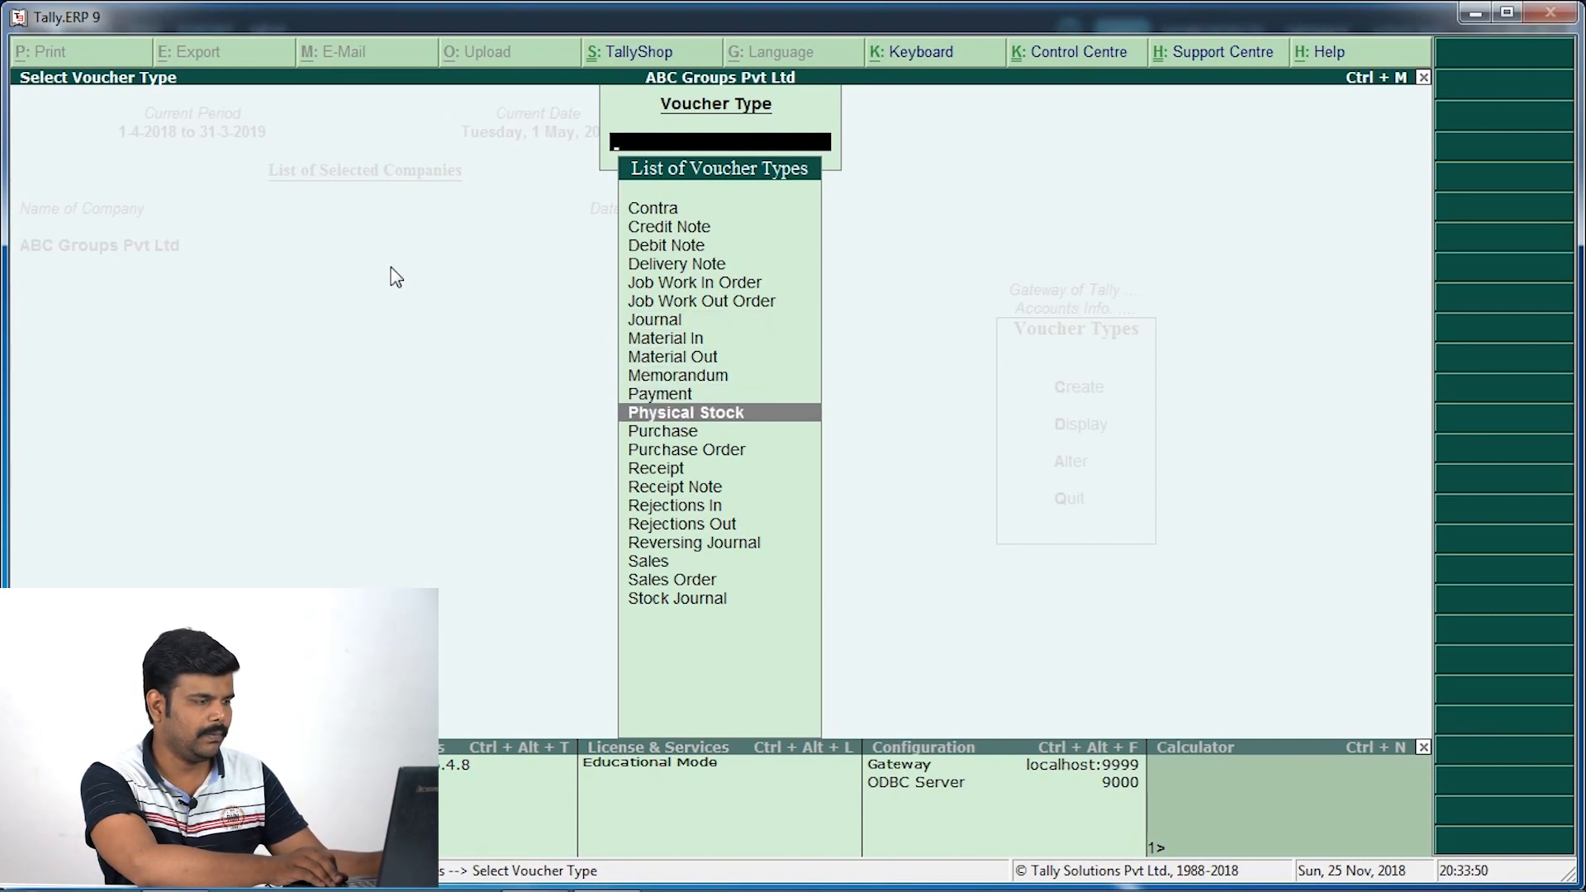
key("Down")
key("Down")
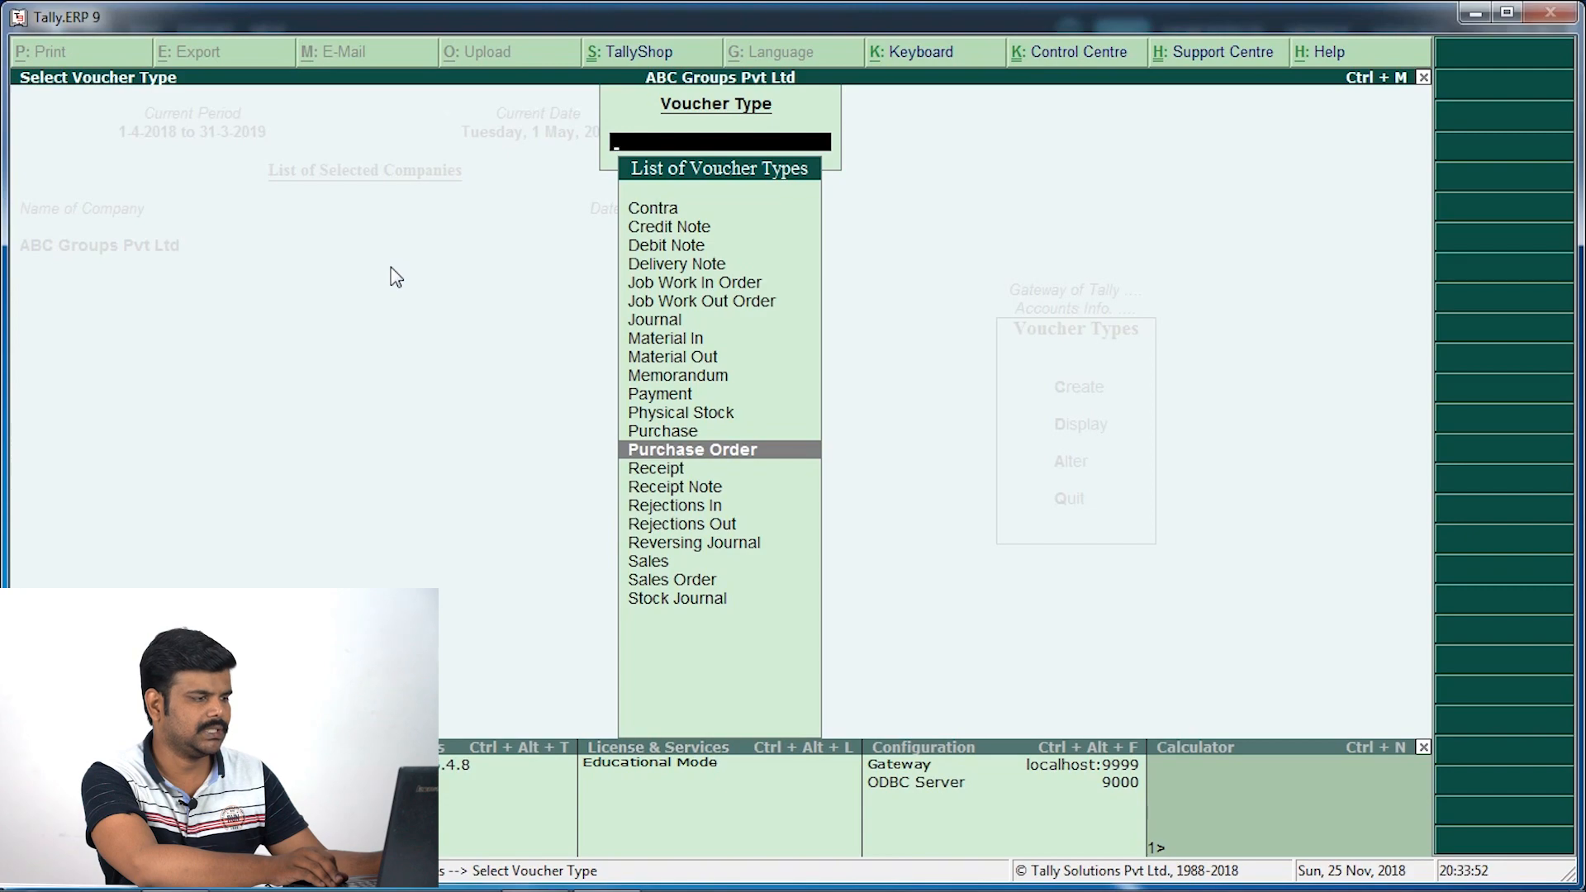
key("Down")
key("Down")
key("Down")
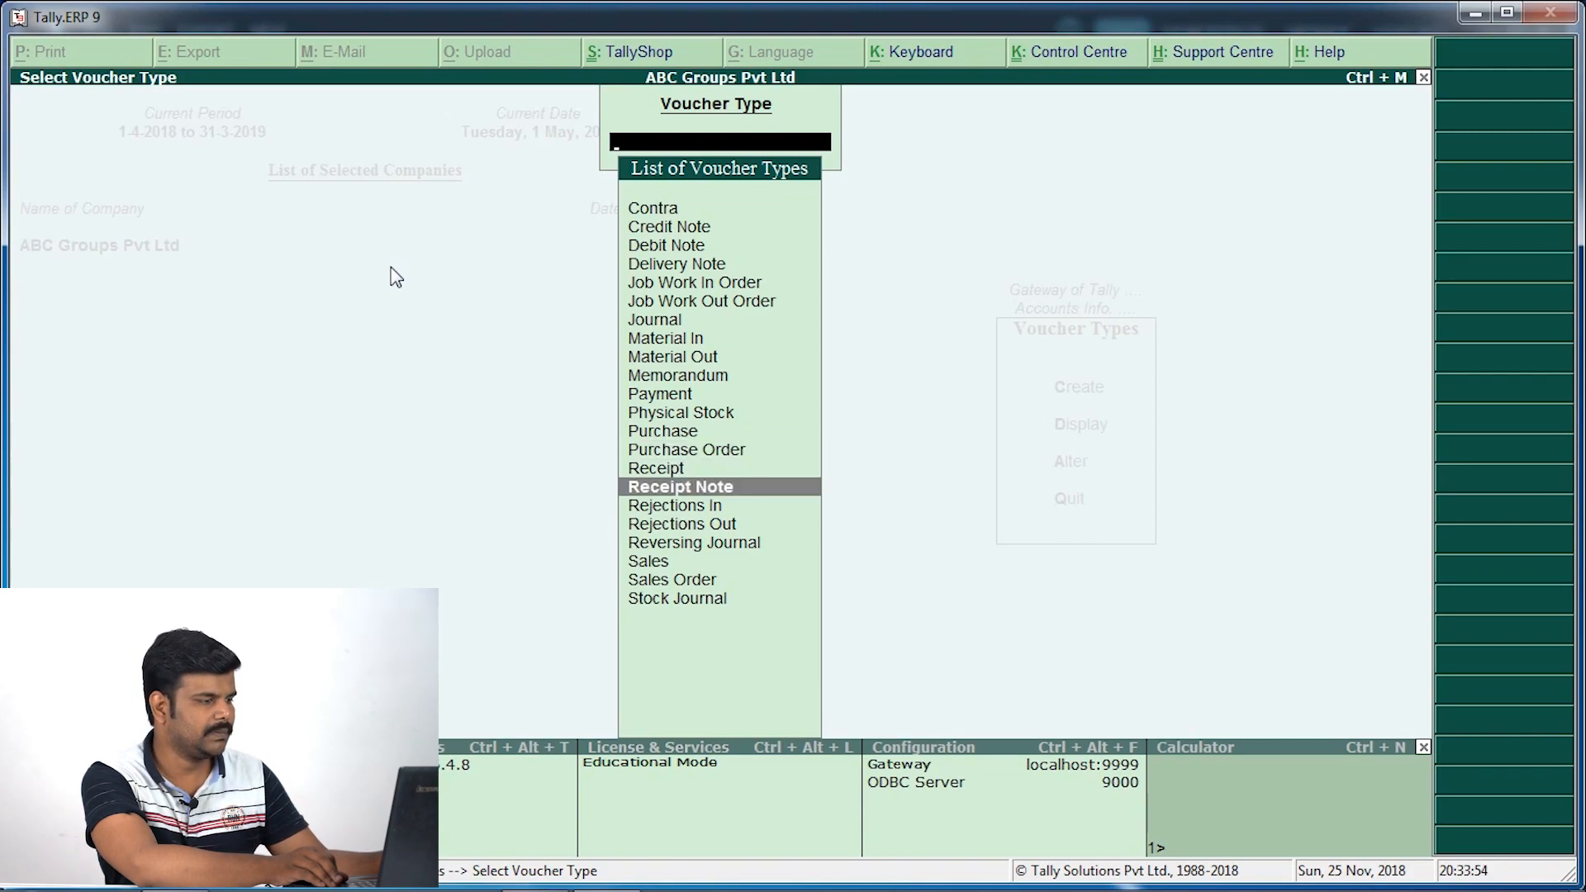
key("Down")
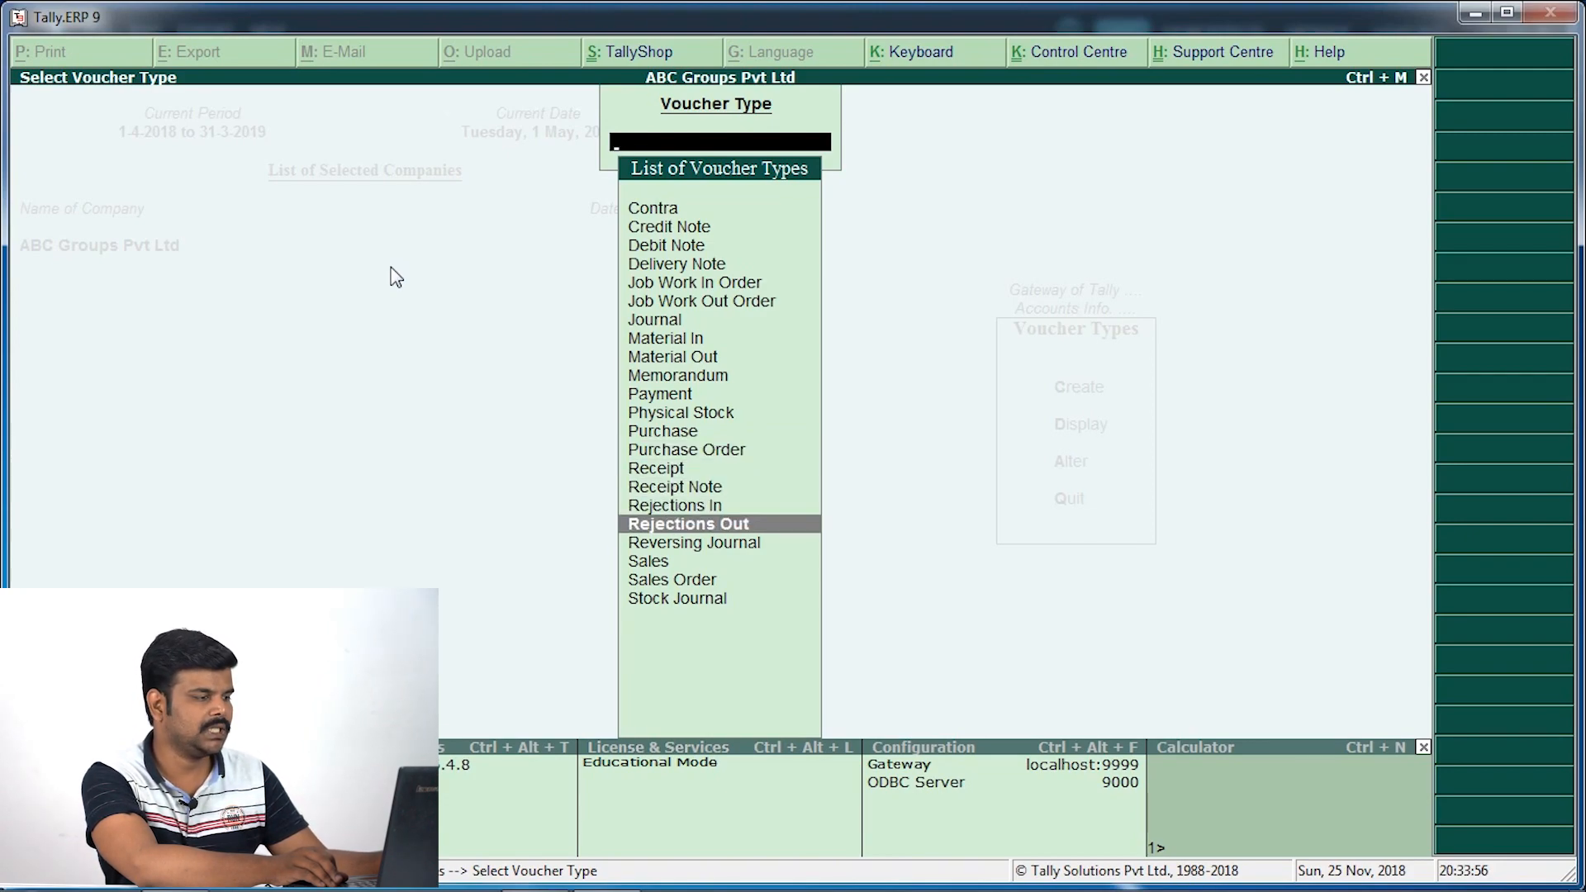
key("Down")
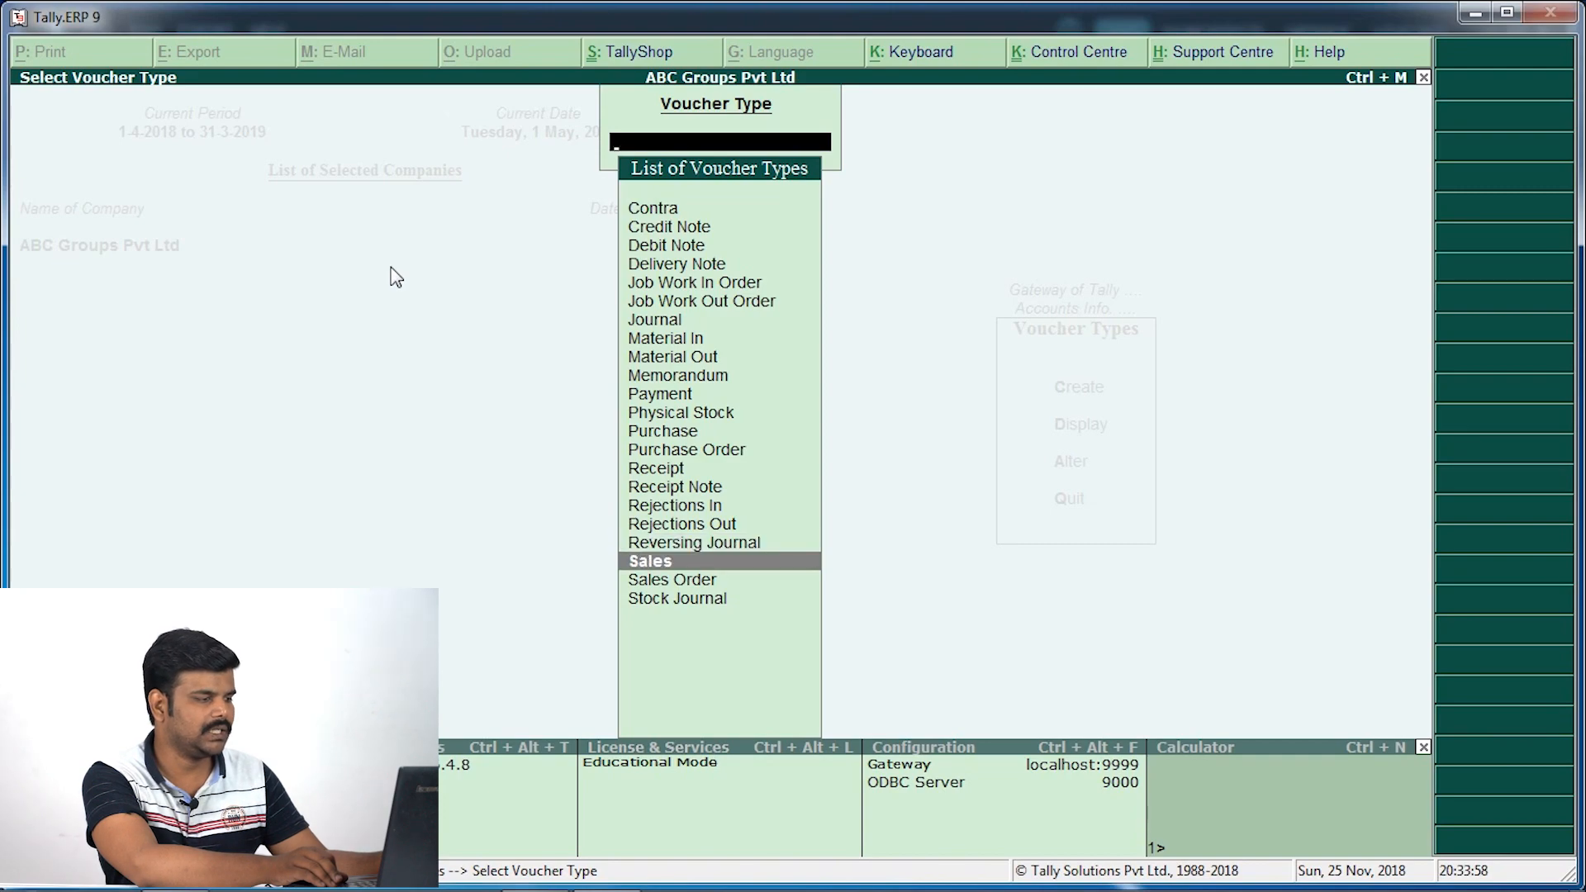
key("Down")
key("Down")
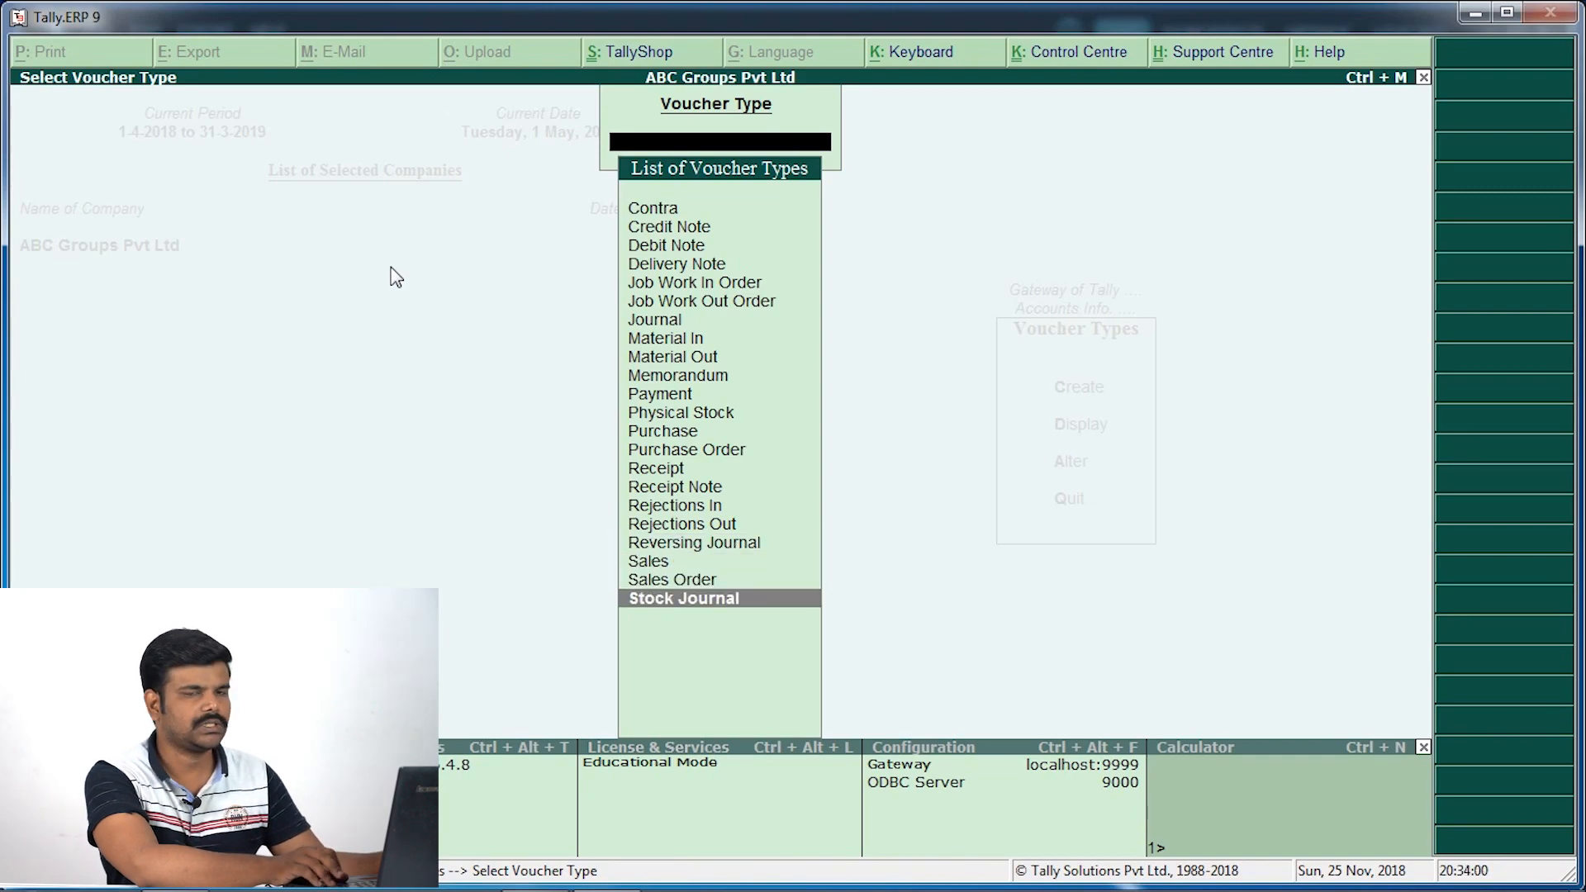